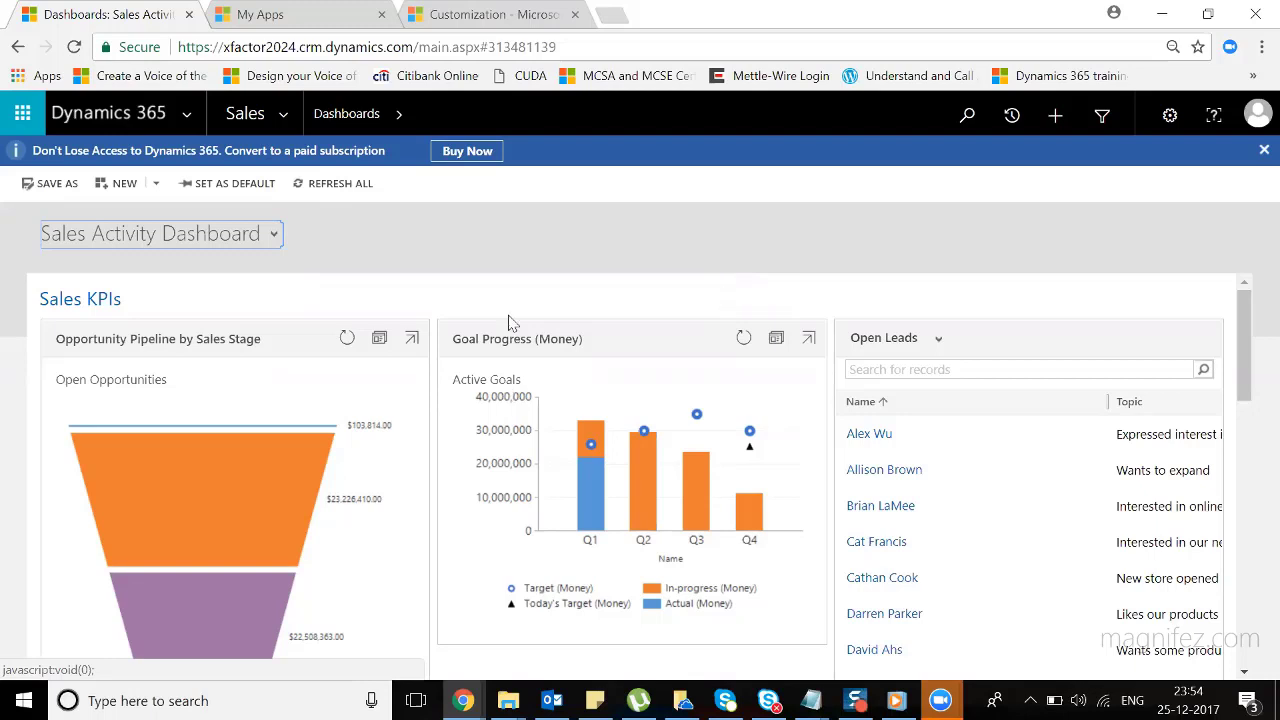
Open the My Apps page from the Settings area's Application section.
{"action": "left_click", "coordinate": [186, 114]}
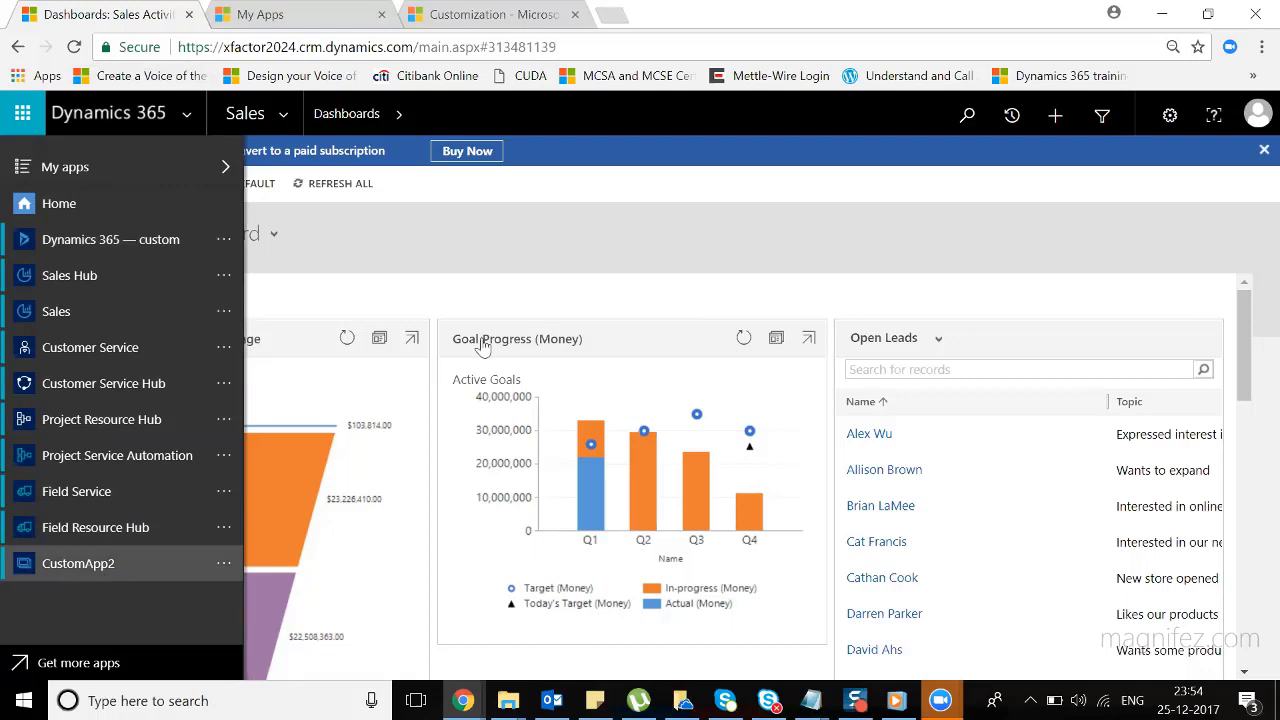
{"action": "left_click", "coordinate": [285, 117]}
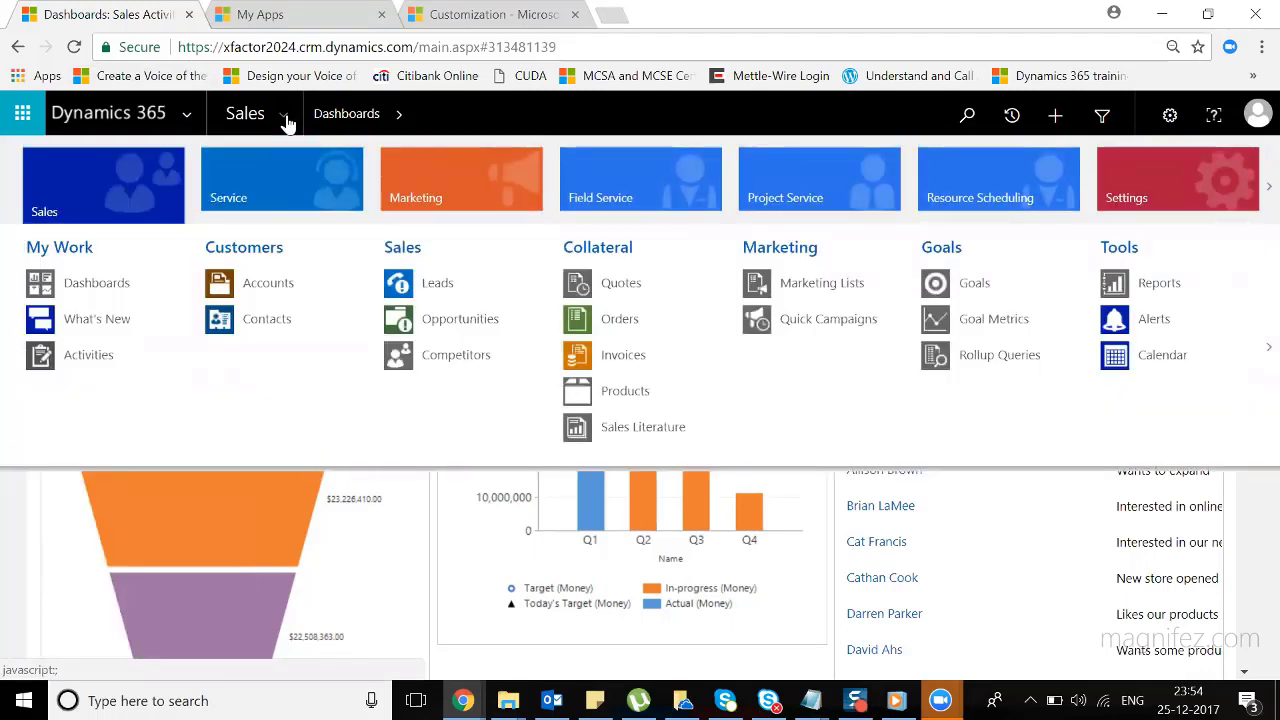
{"action": "left_click", "coordinate": [1165, 192]}
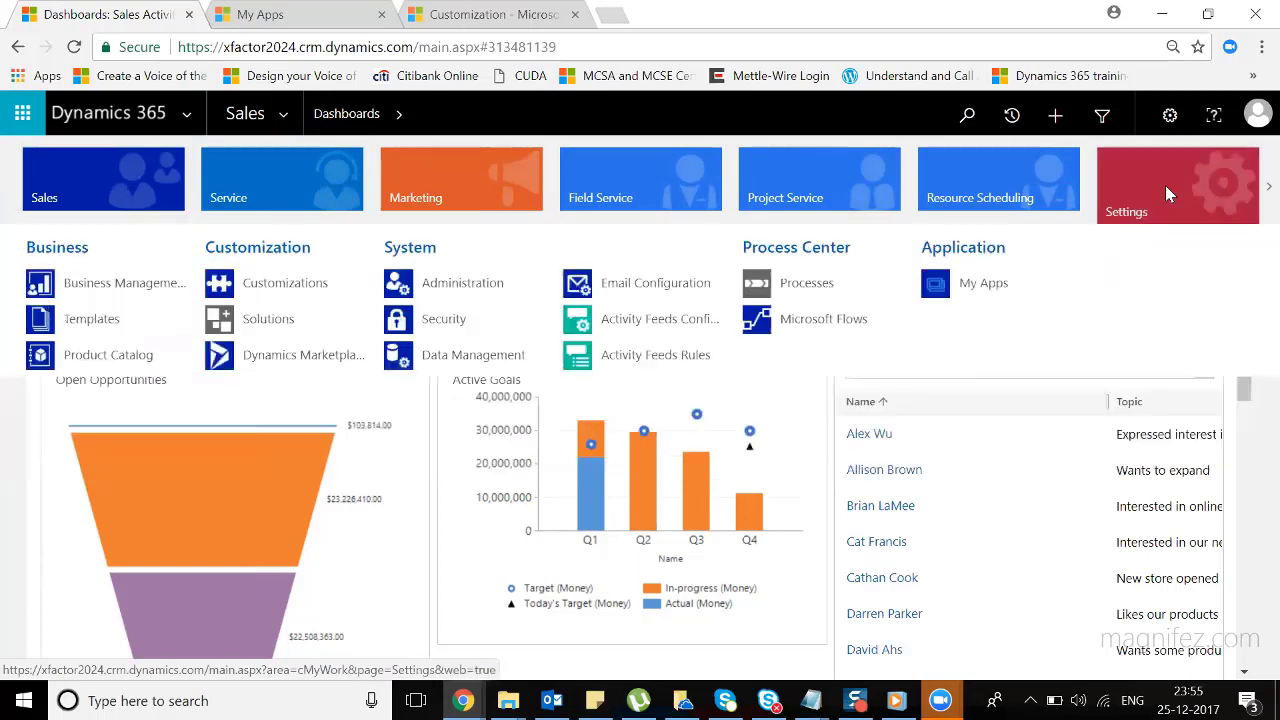
{"action": "left_click", "coordinate": [985, 286]}
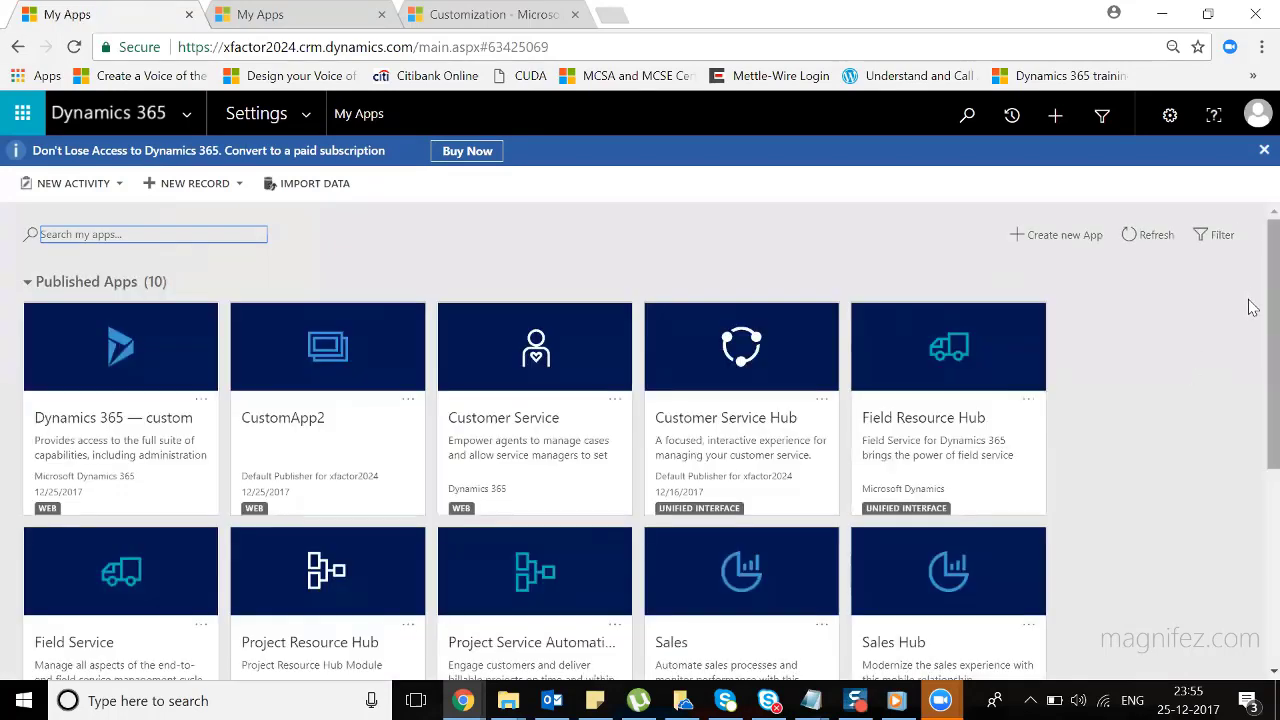
Look through the published apps and the apps being edited, and start creating a new app.
{"action": "scroll", "coordinate": [1253, 428], "scroll_direction": "down", "scroll_amount": 1}
{"action": "scroll", "coordinate": [1250, 445], "scroll_direction": "down", "scroll_amount": 3}
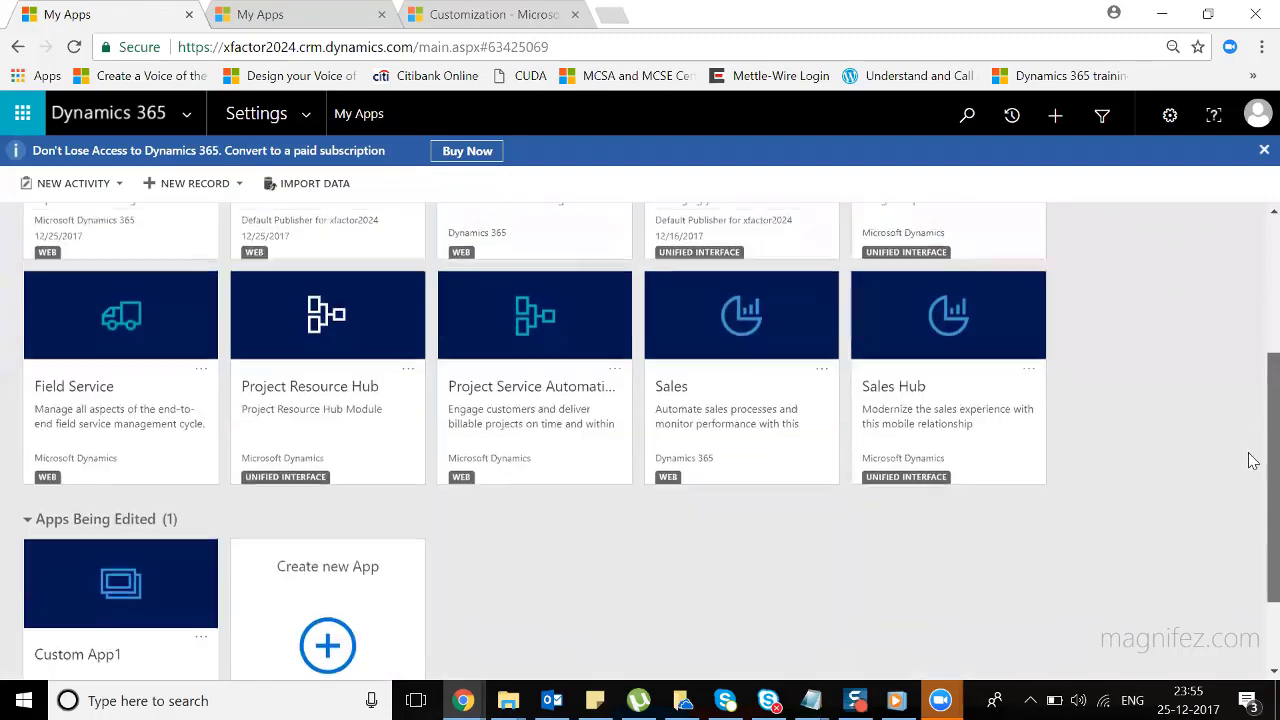
{"action": "scroll", "coordinate": [1250, 400], "scroll_direction": "up", "scroll_amount": 3}
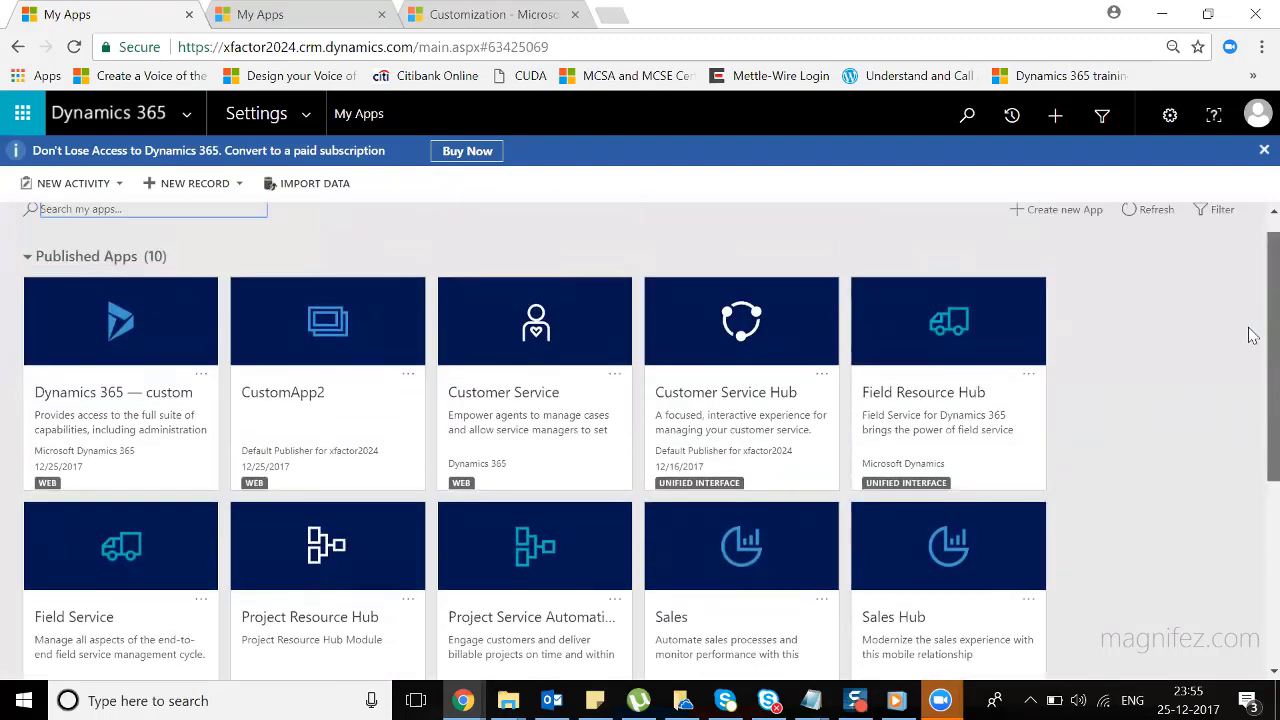
{"action": "scroll", "coordinate": [1249, 400], "scroll_direction": "down", "scroll_amount": 4}
{"action": "scroll", "coordinate": [1253, 292], "scroll_direction": "up", "scroll_amount": 5}
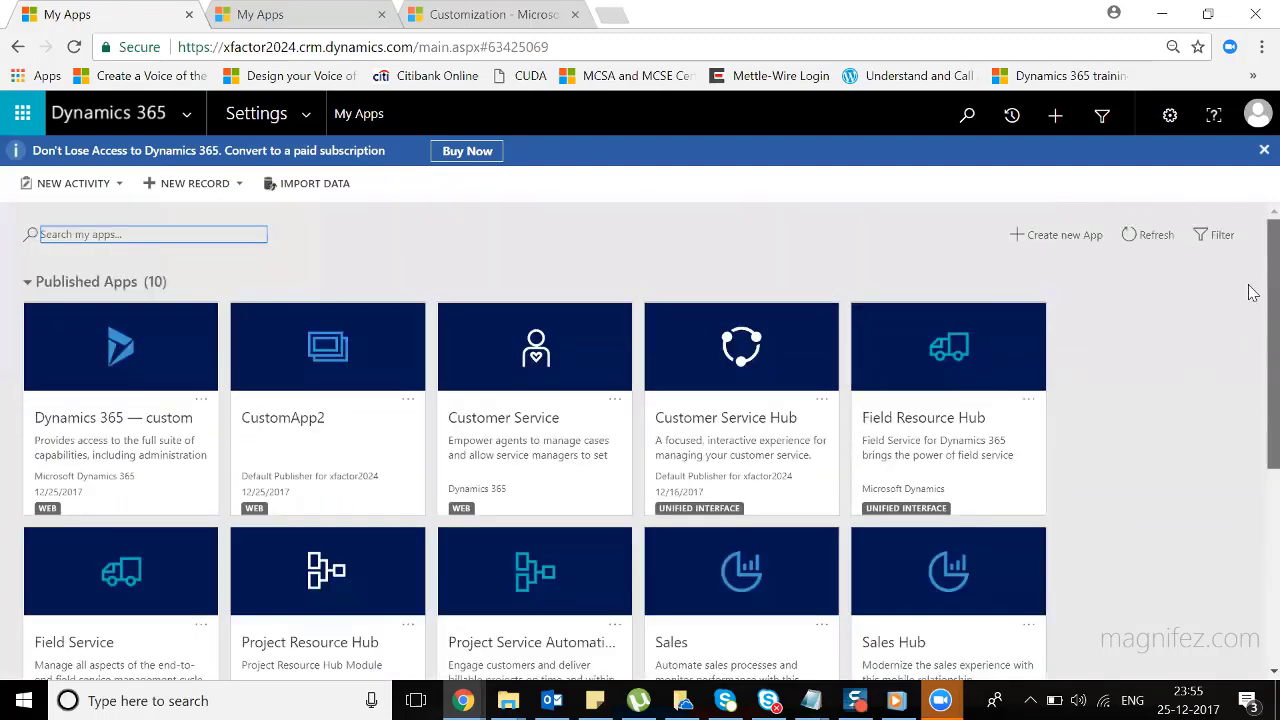
{"action": "left_click", "coordinate": [1064, 236]}
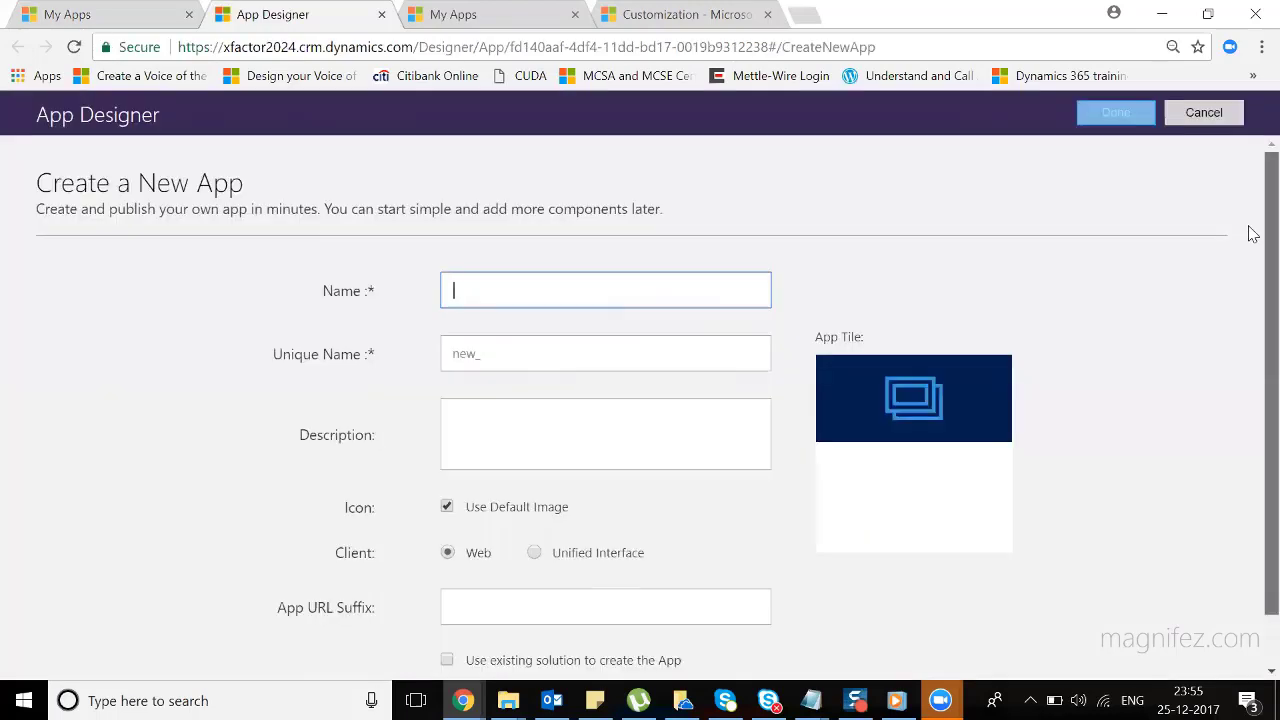
Name the new app "Demo App" and leave its description empty.
{"action": "scroll", "coordinate": [1253, 382], "scroll_direction": "down", "scroll_amount": 1}
{"action": "scroll", "coordinate": [1251, 246], "scroll_direction": "up", "scroll_amount": 1}
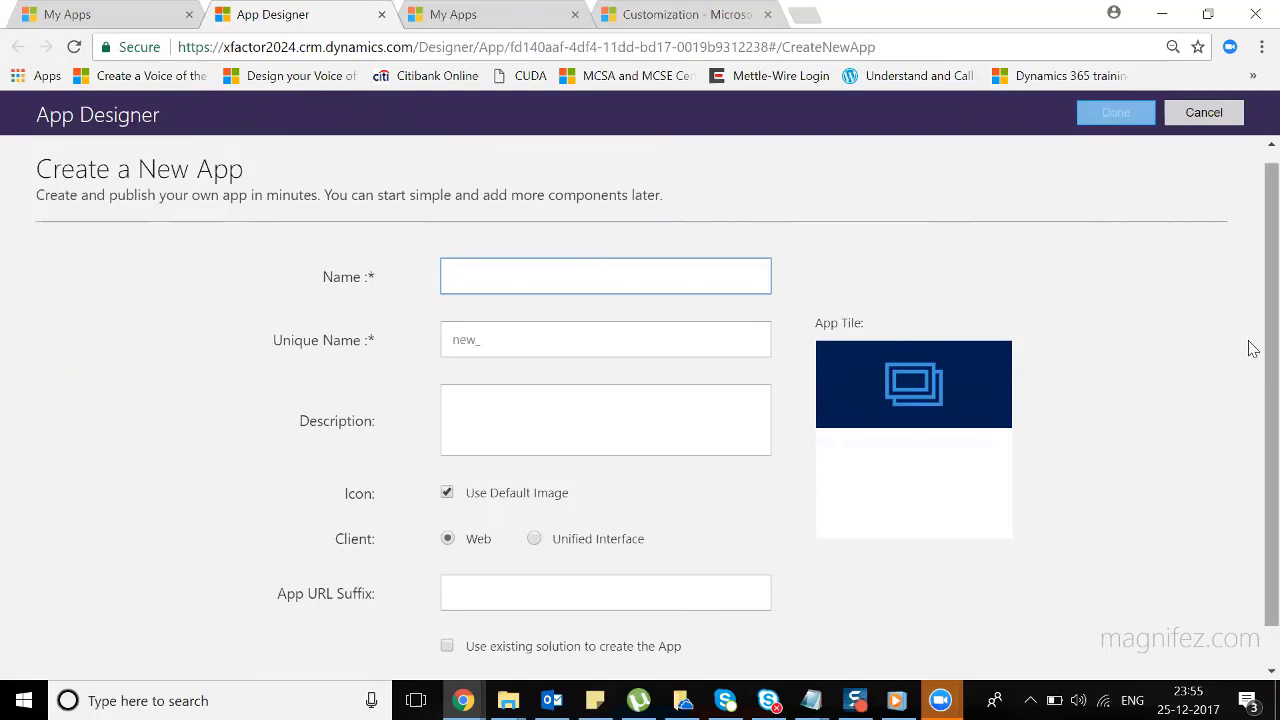
{"action": "scroll", "coordinate": [1249, 434], "scroll_direction": "down", "scroll_amount": 1}
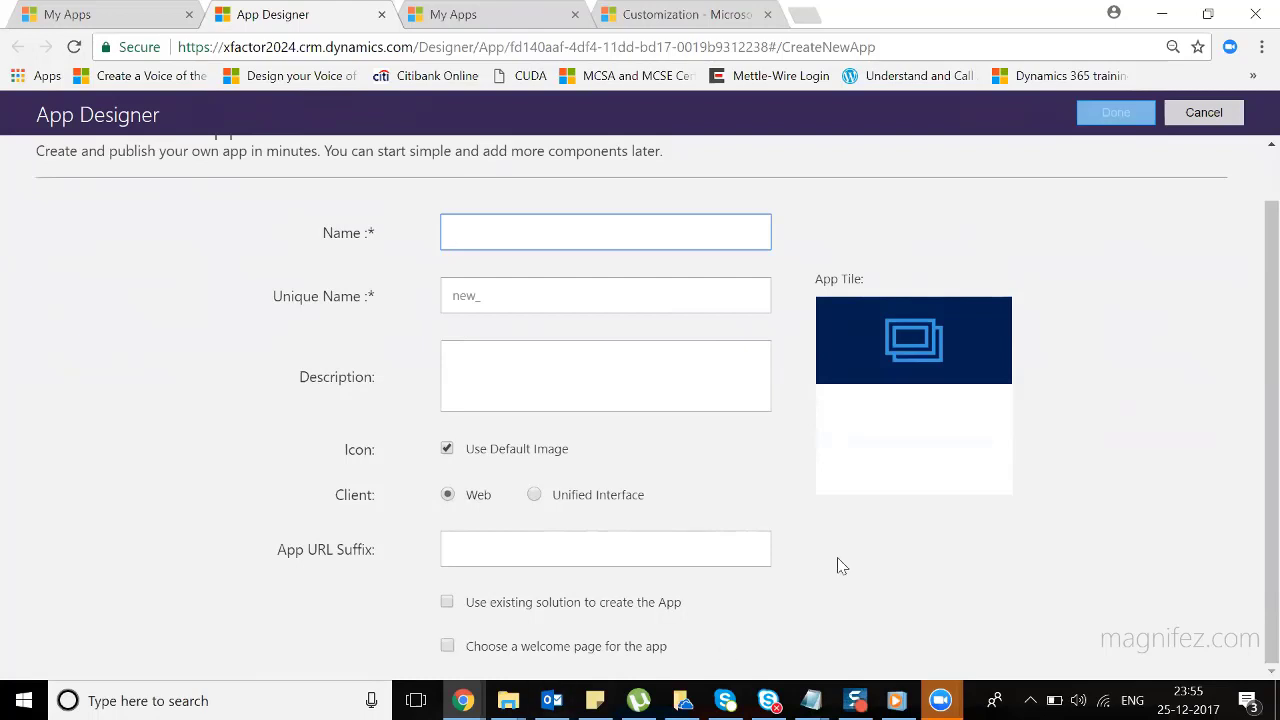
{"action": "scroll", "coordinate": [1252, 250], "scroll_direction": "up", "scroll_amount": 1}
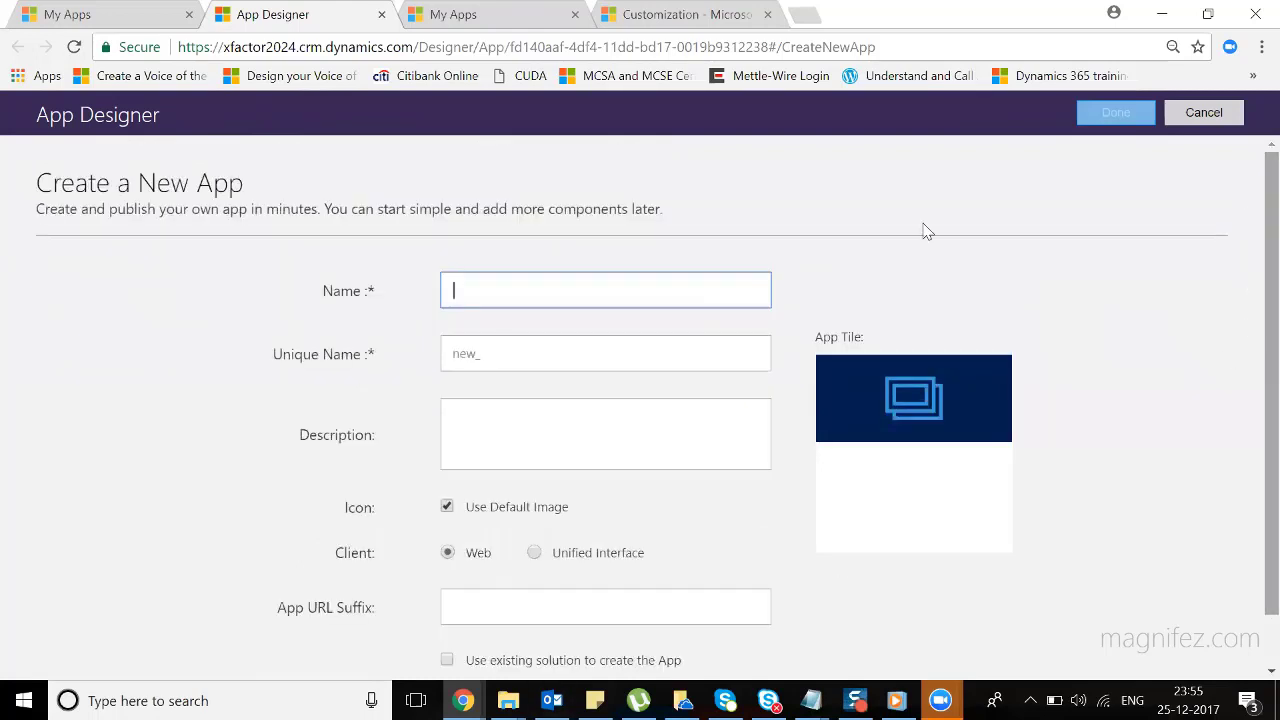
{"action": "type", "text": "Demo App"}
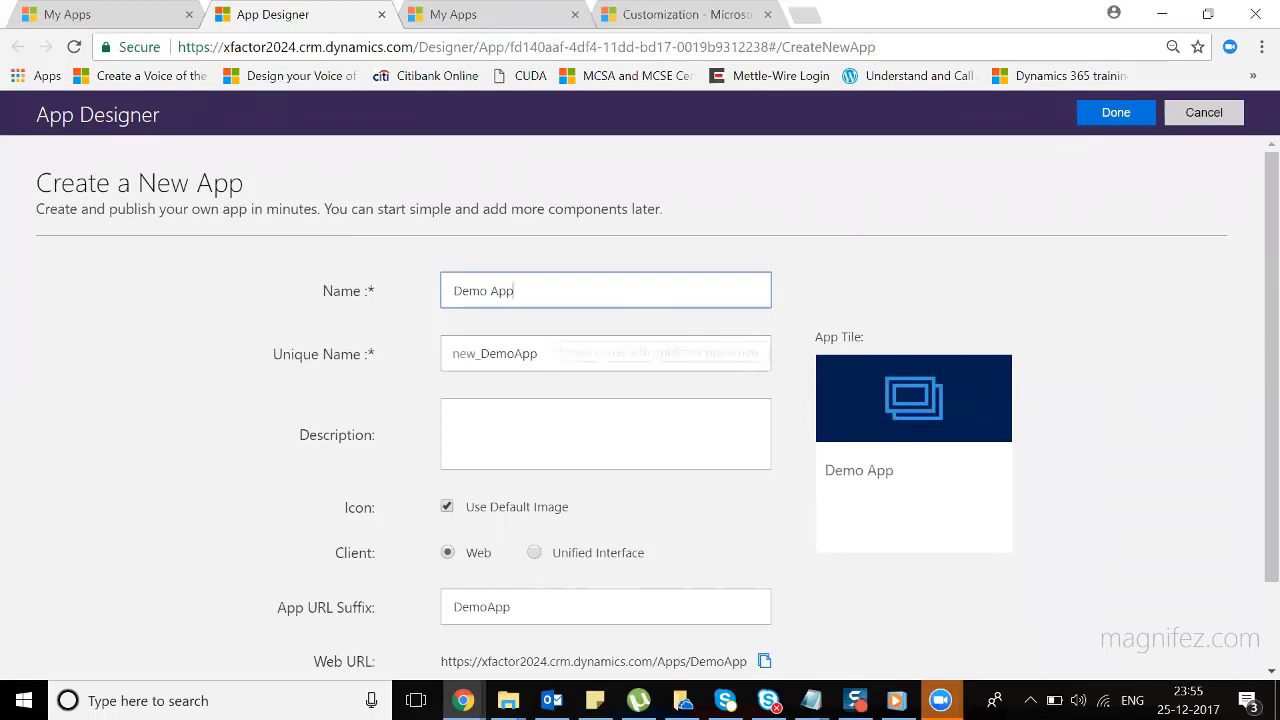
{"action": "left_click", "coordinate": [500, 440]}
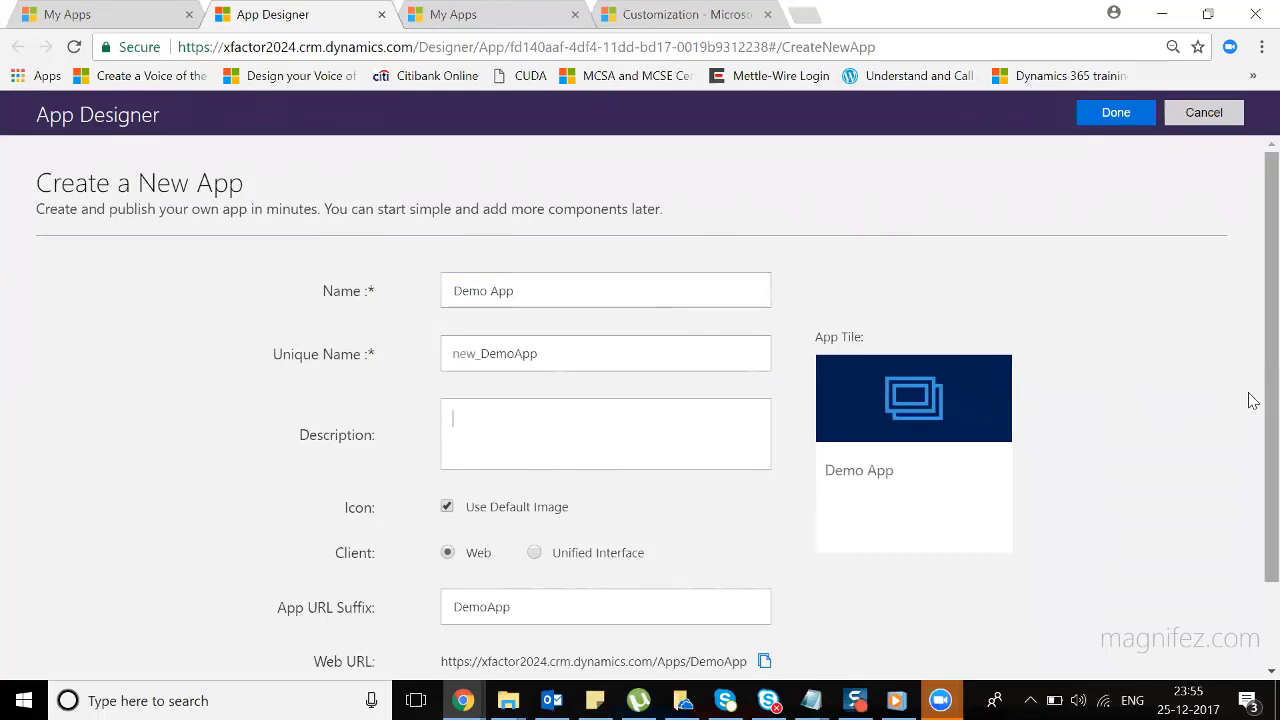
Replace the app's default icon with the 32_Yammer_enable.png image.
{"action": "scroll", "coordinate": [1252, 392], "scroll_direction": "down", "scroll_amount": 1}
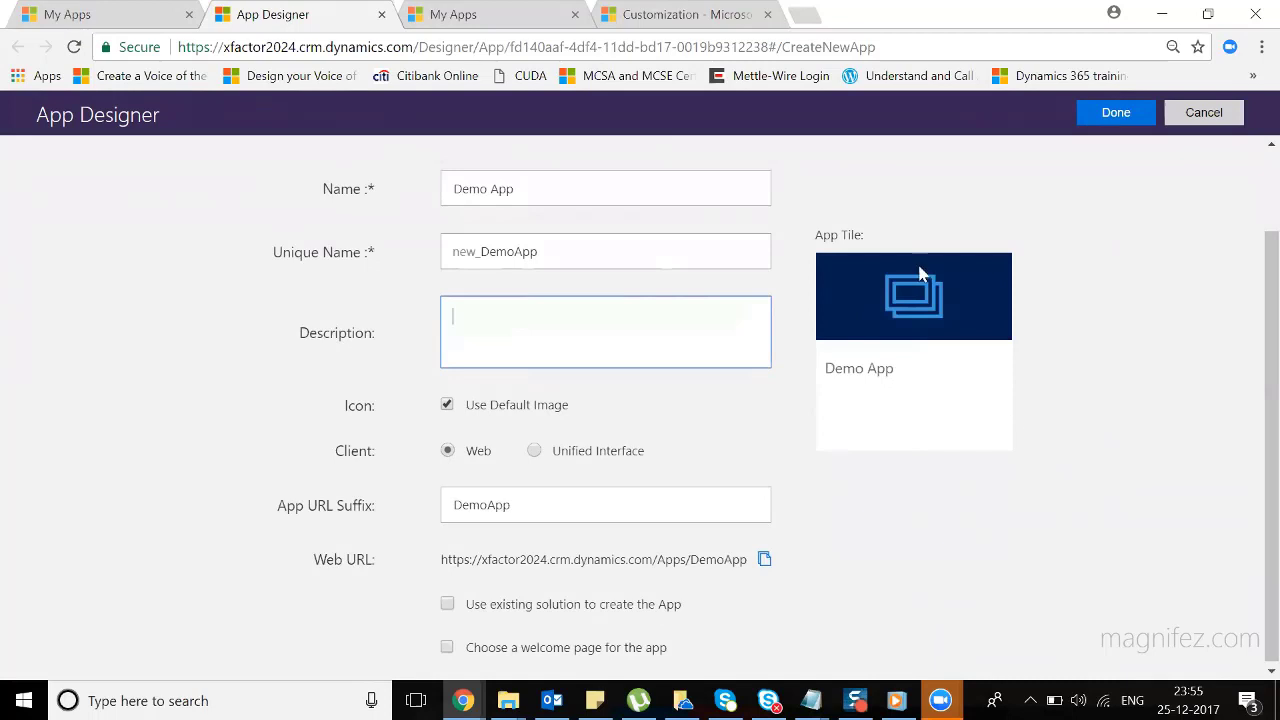
{"action": "left_click", "coordinate": [440, 404]}
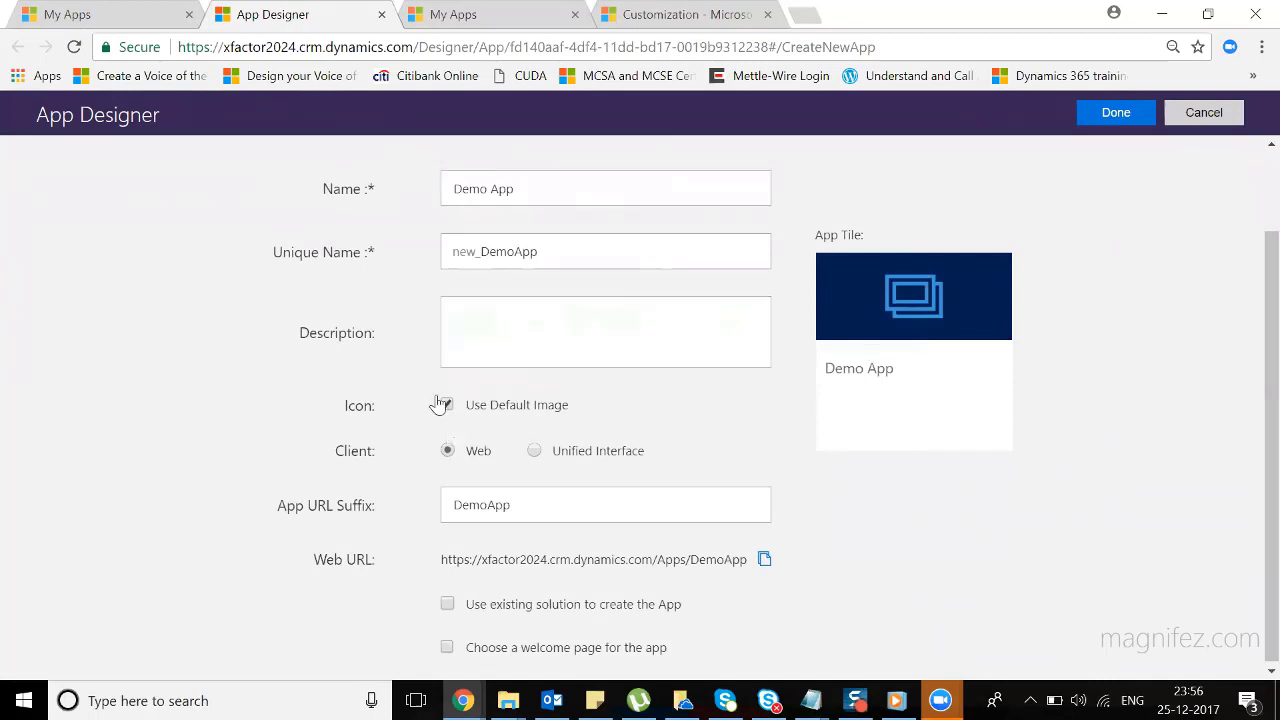
{"action": "left_click", "coordinate": [476, 408]}
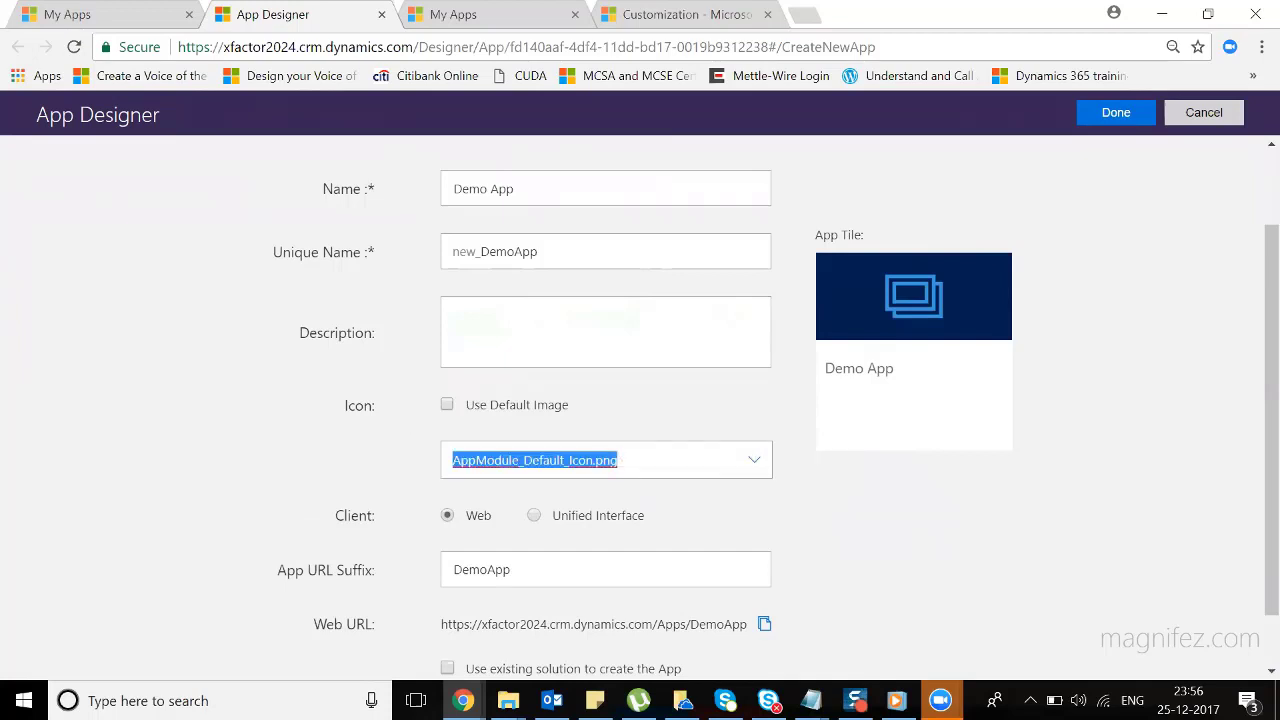
{"action": "left_click", "coordinate": [600, 460]}
{"action": "left_click", "coordinate": [680, 631]}
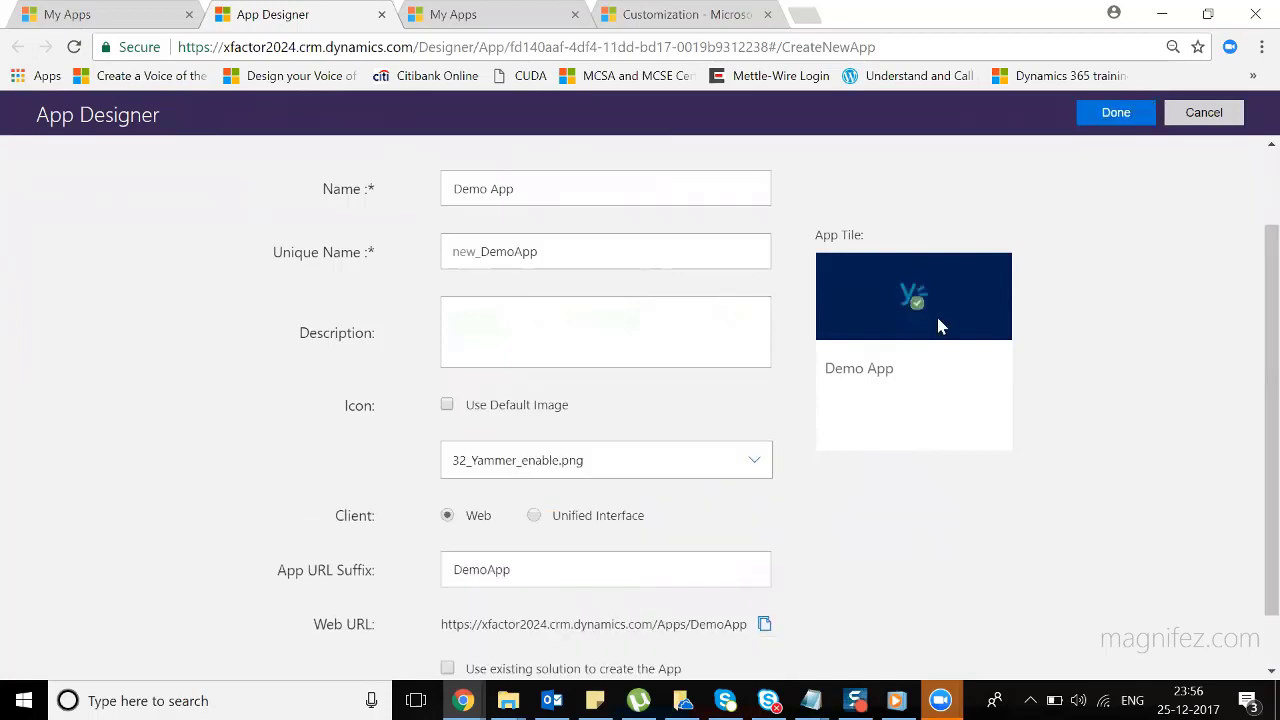
{"action": "triple_click", "coordinate": [1253, 370]}
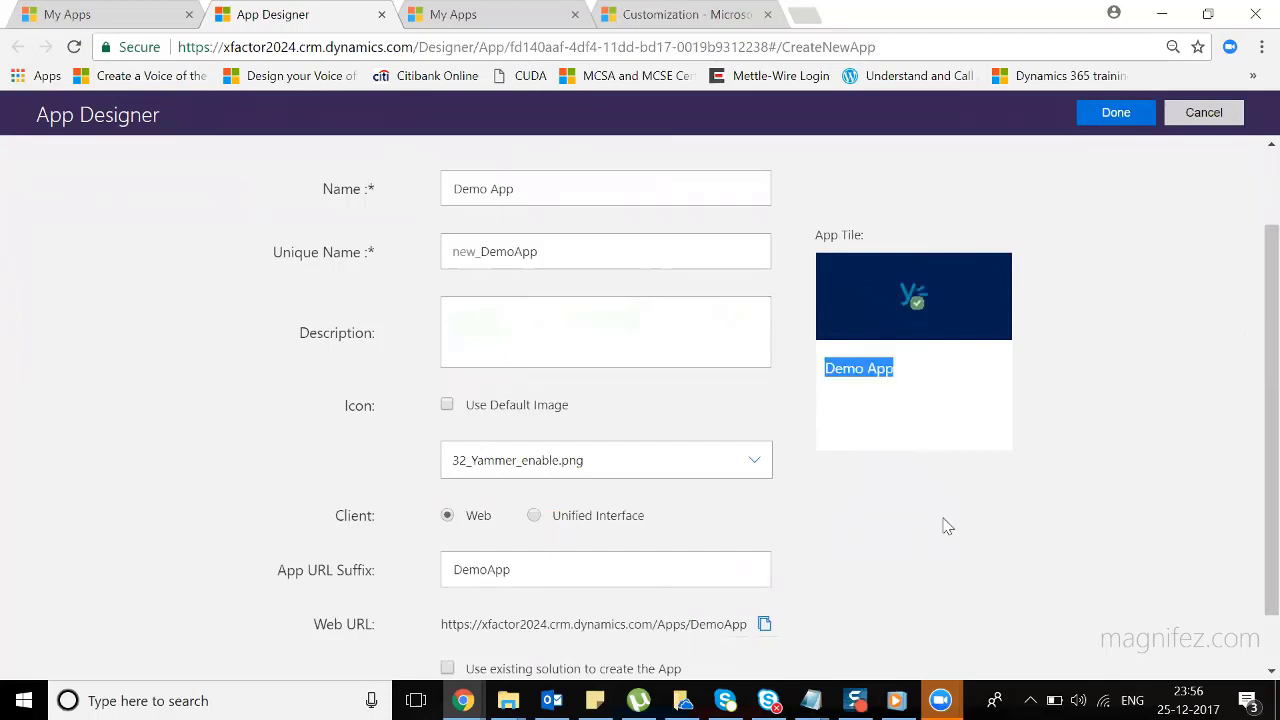
{"action": "left_click", "coordinate": [1093, 536]}
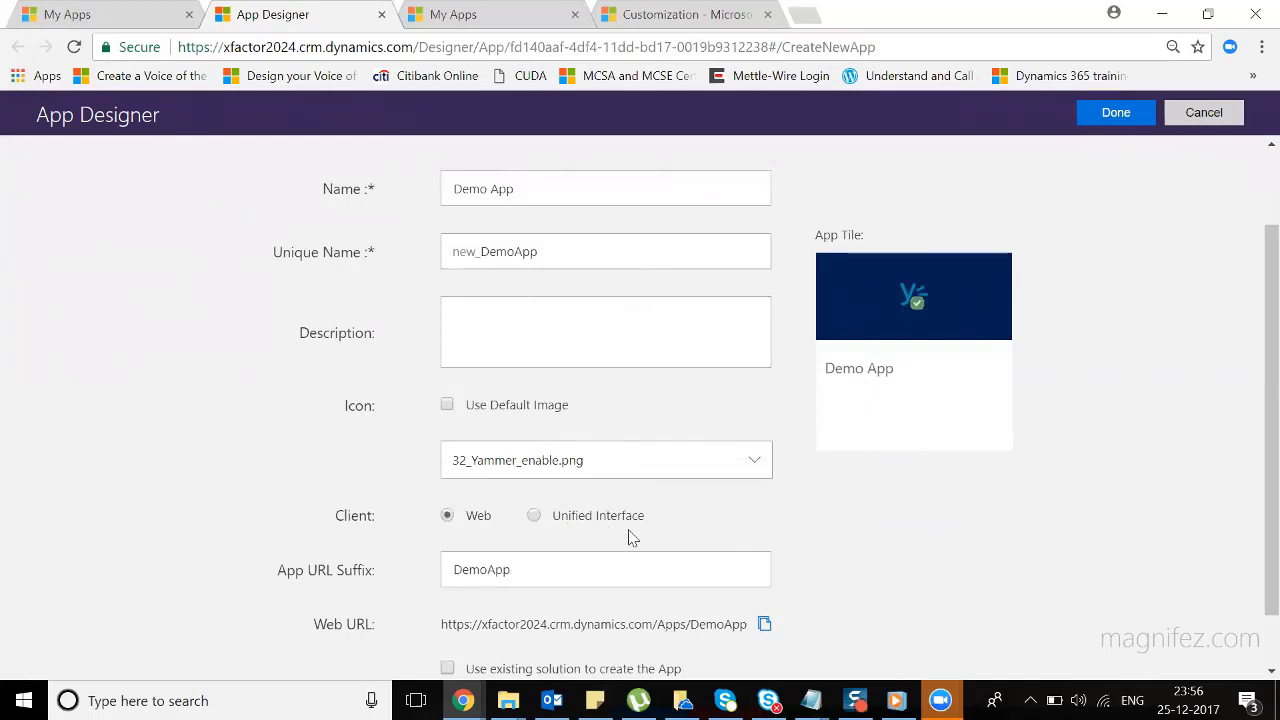
Keep the DemoApp URL suffix and create the app without using an existing solution.
{"action": "scroll", "coordinate": [1253, 450], "scroll_direction": "down", "scroll_amount": 1}
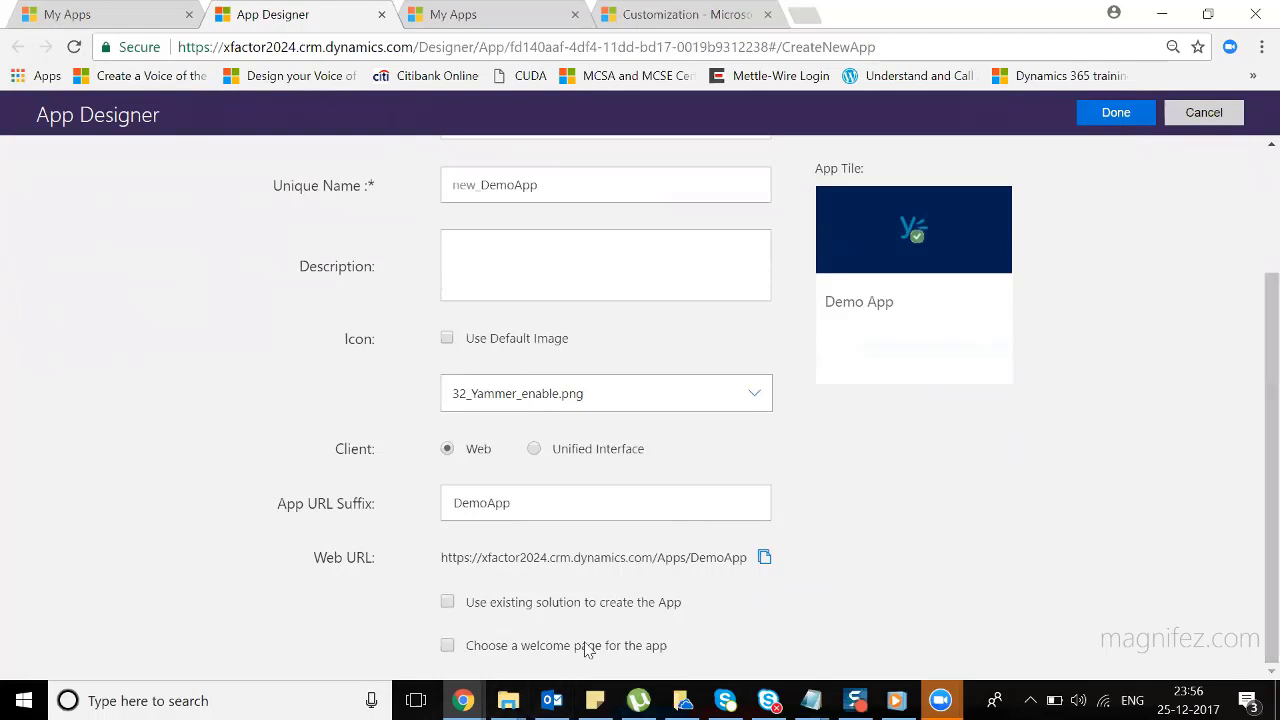
{"action": "double_click", "coordinate": [481, 503]}
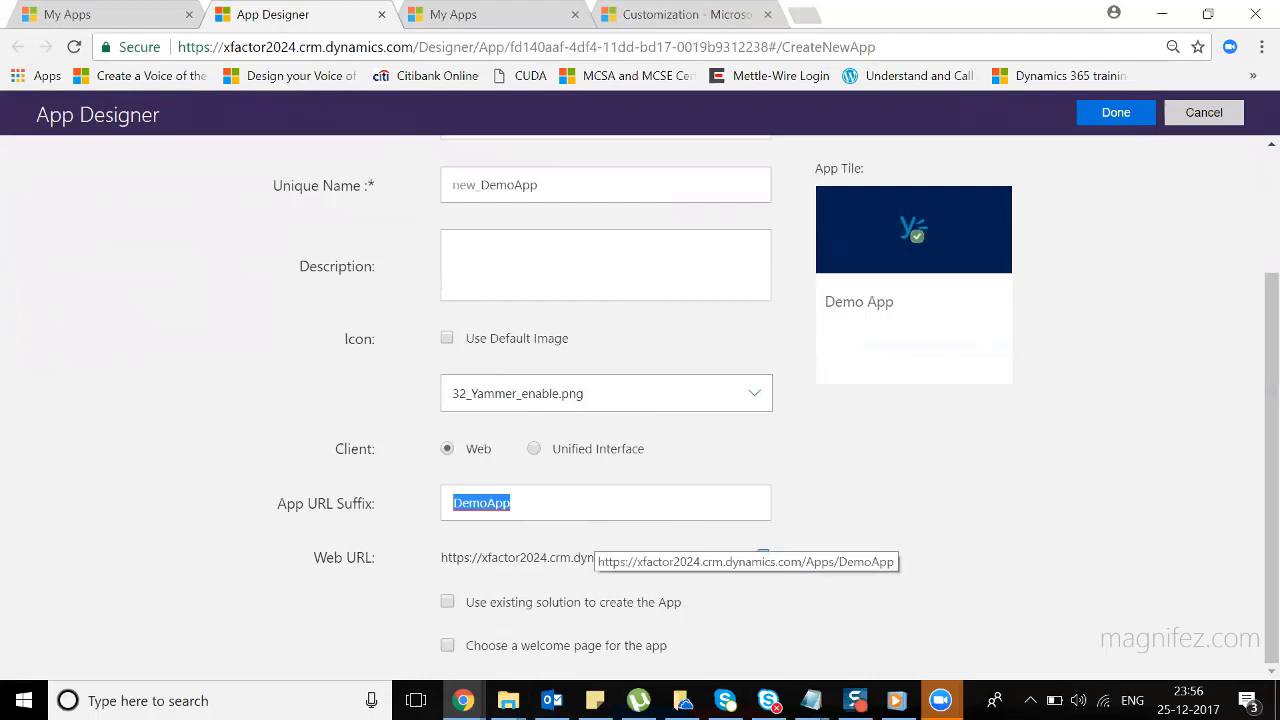
{"action": "left_click_drag", "start_coordinate": [482, 557], "coordinate": [652, 557]}
{"action": "left_click", "coordinate": [833, 561]}
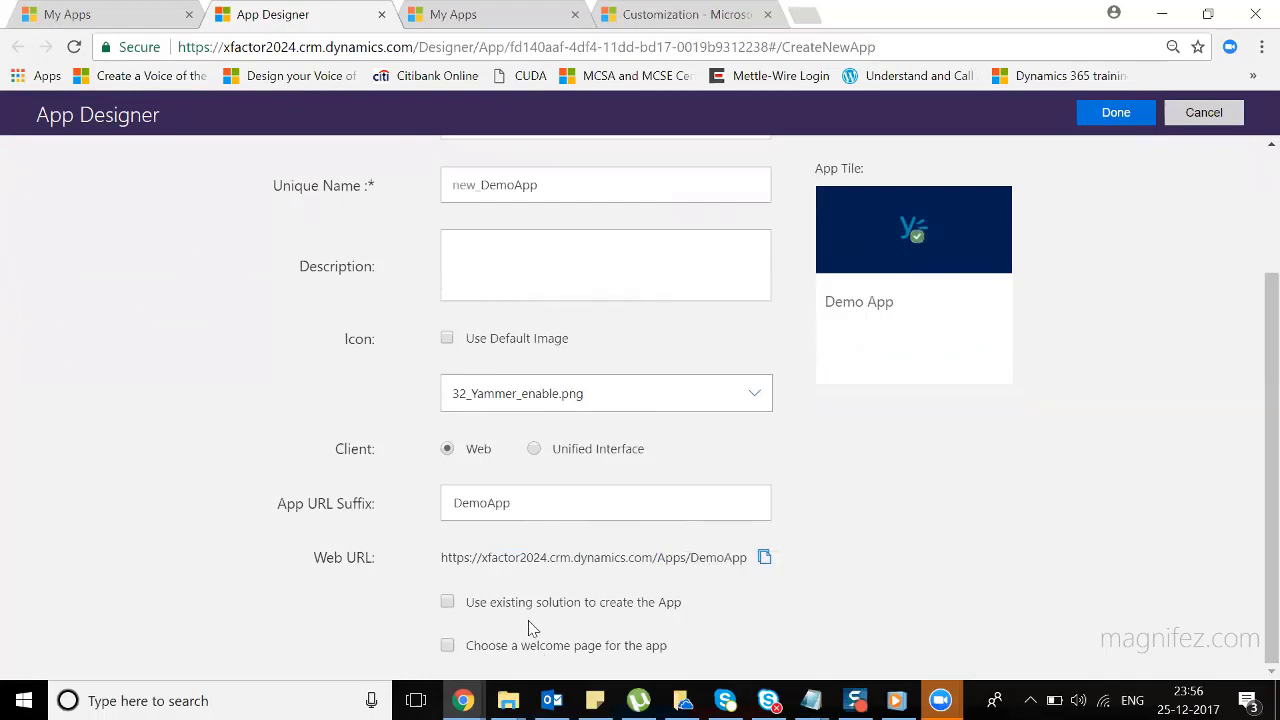
{"action": "left_click", "coordinate": [447, 603]}
{"action": "left_click", "coordinate": [447, 603]}
{"action": "scroll", "coordinate": [1249, 209], "scroll_direction": "up", "scroll_amount": 2}
{"action": "left_click", "coordinate": [1116, 114]}
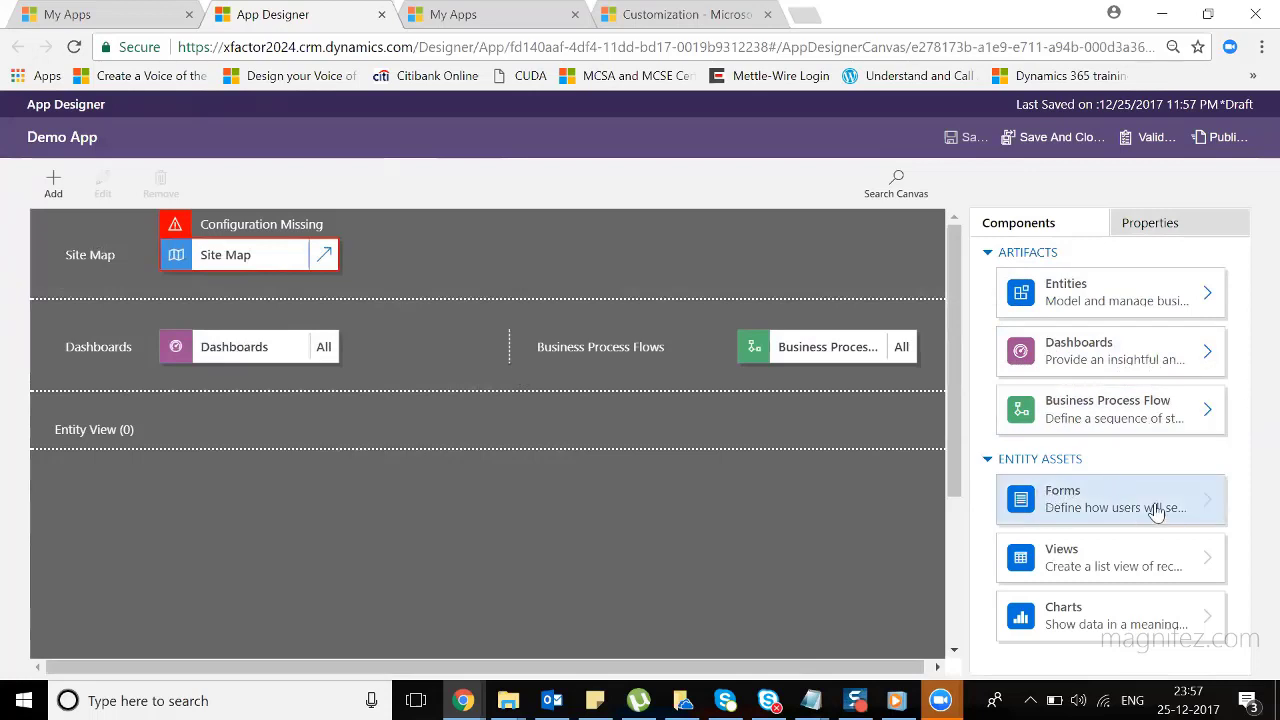
Review the properties of Demo App and open its site map in the Sitemap Designer.
{"action": "left_click", "coordinate": [1210, 232]}
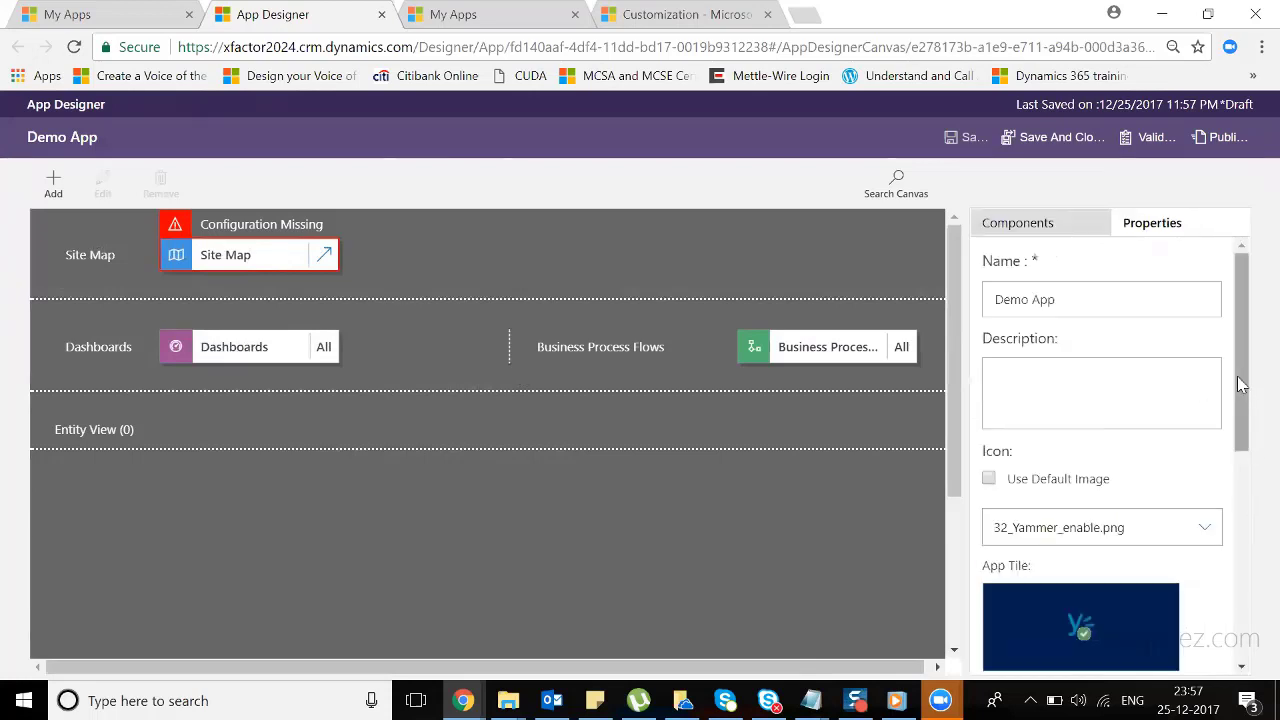
{"action": "scroll", "coordinate": [1240, 385], "scroll_direction": "down", "scroll_amount": 5}
{"action": "scroll", "coordinate": [1240, 385], "scroll_direction": "up", "scroll_amount": 5}
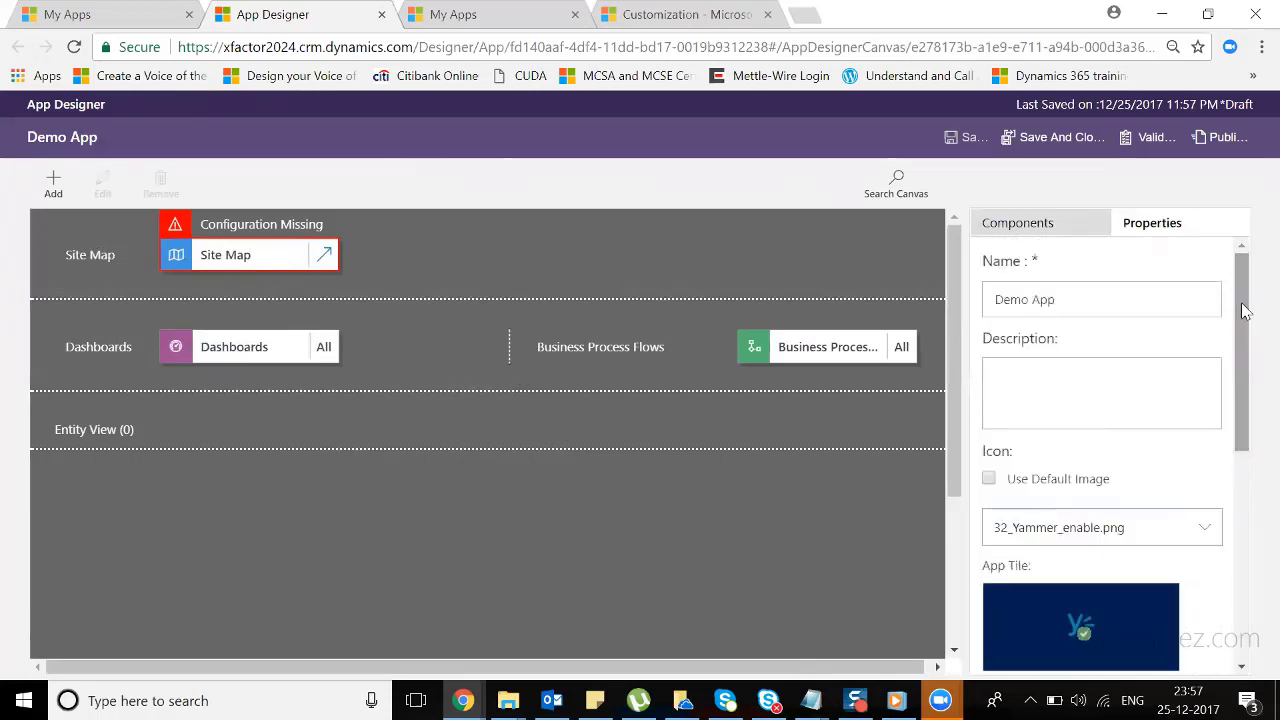
{"action": "left_click", "coordinate": [1052, 232]}
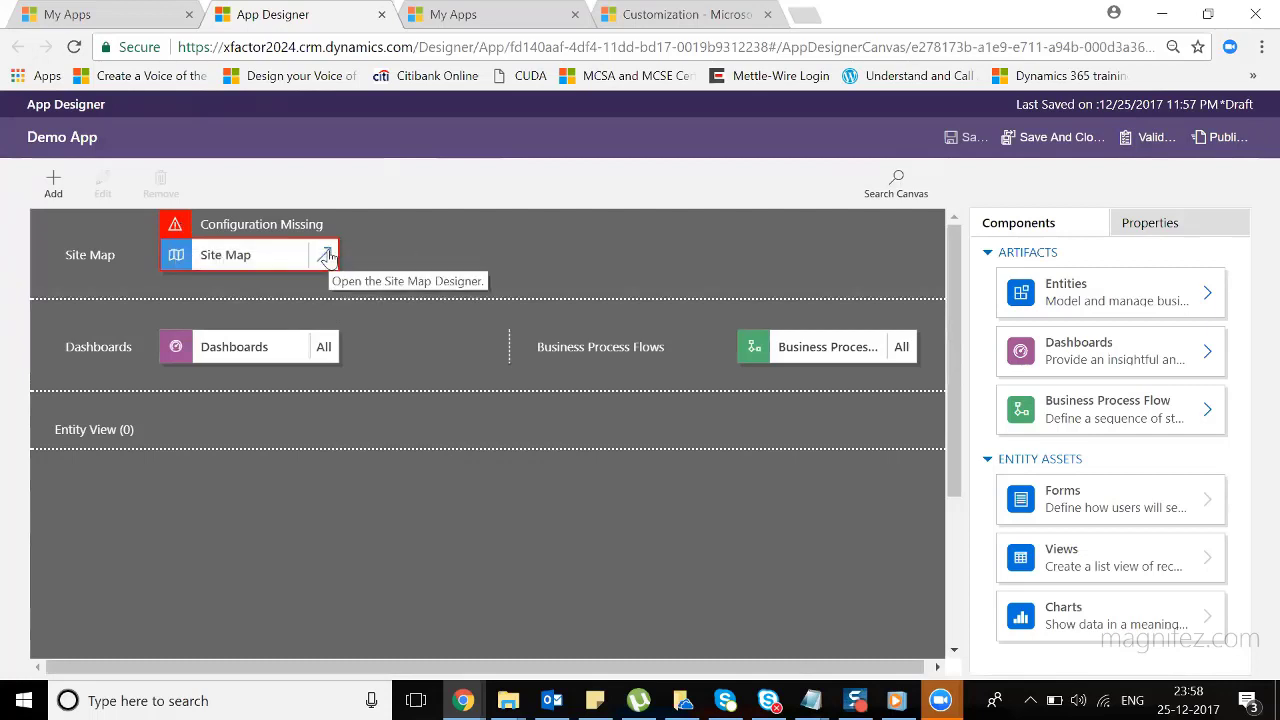
{"action": "left_click", "coordinate": [327, 256]}
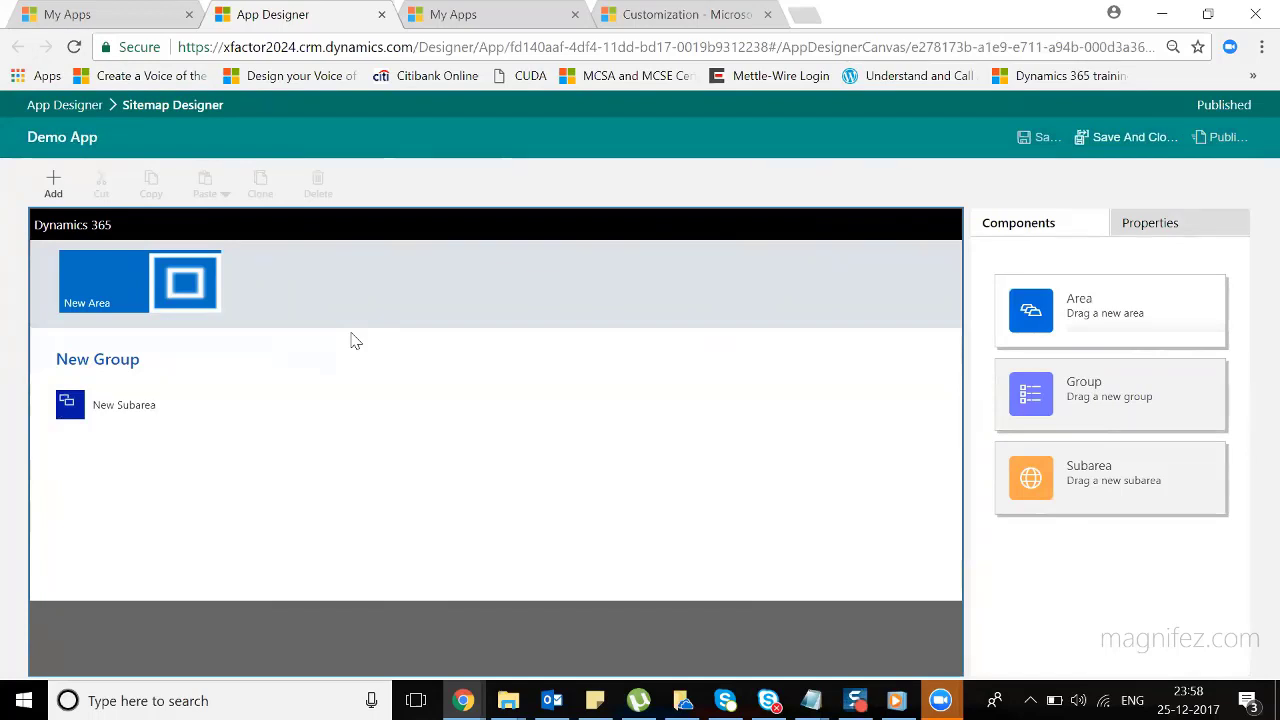
Title the site map's new area "Customers".
{"action": "left_click", "coordinate": [104, 281]}
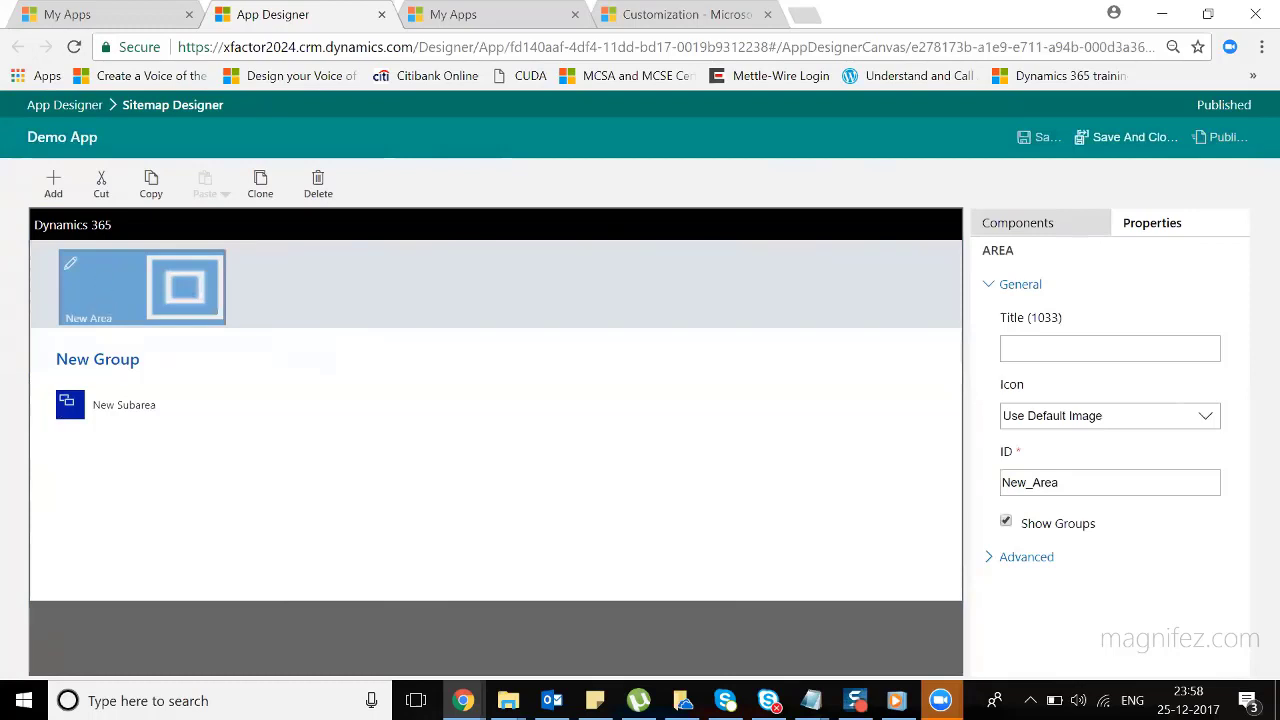
{"action": "left_click", "coordinate": [1110, 348]}
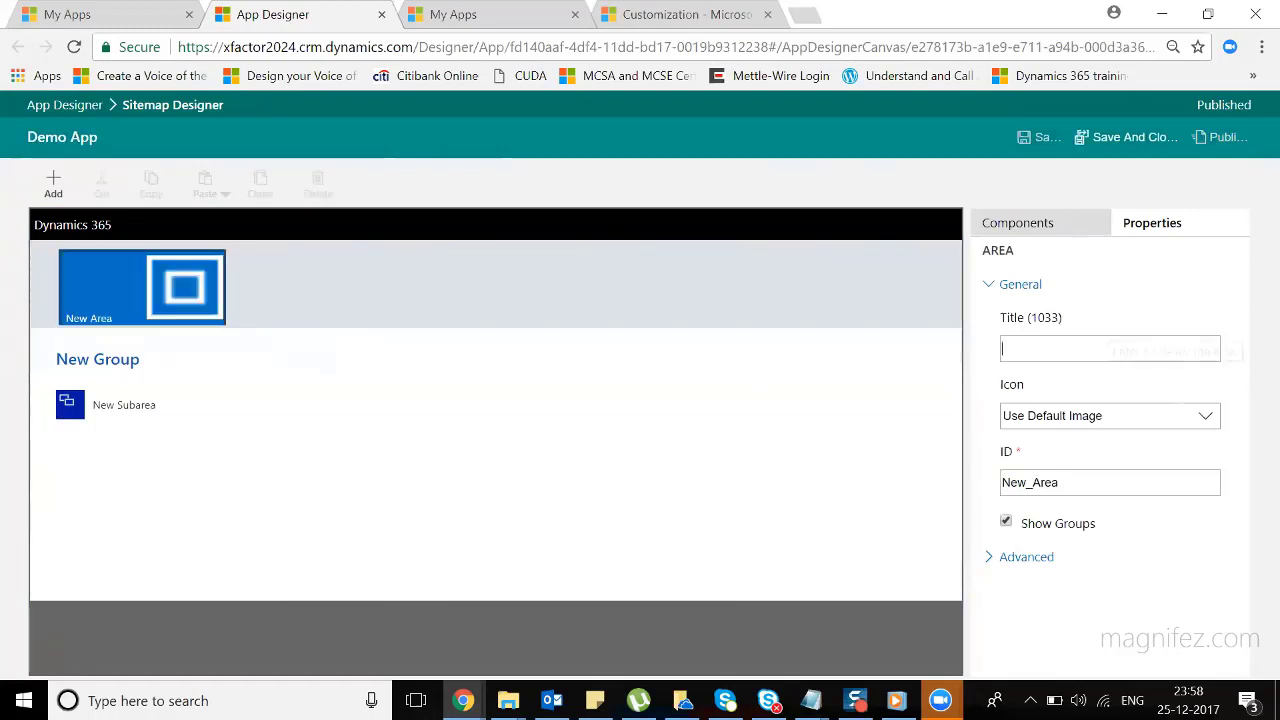
{"action": "type", "text": "Customers"}
{"action": "left_click", "coordinate": [1020, 228]}
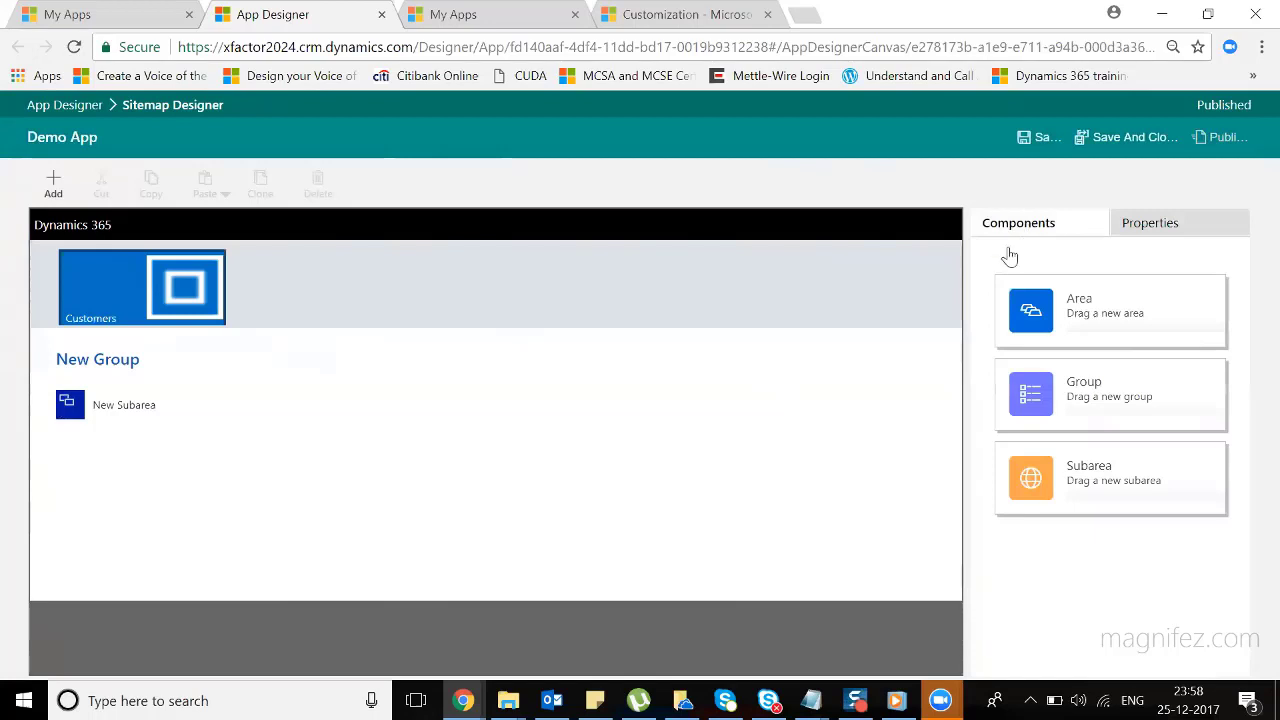
Configure the new subarea under New Group as type Entity, using the Account entity.
{"action": "left_click", "coordinate": [125, 398]}
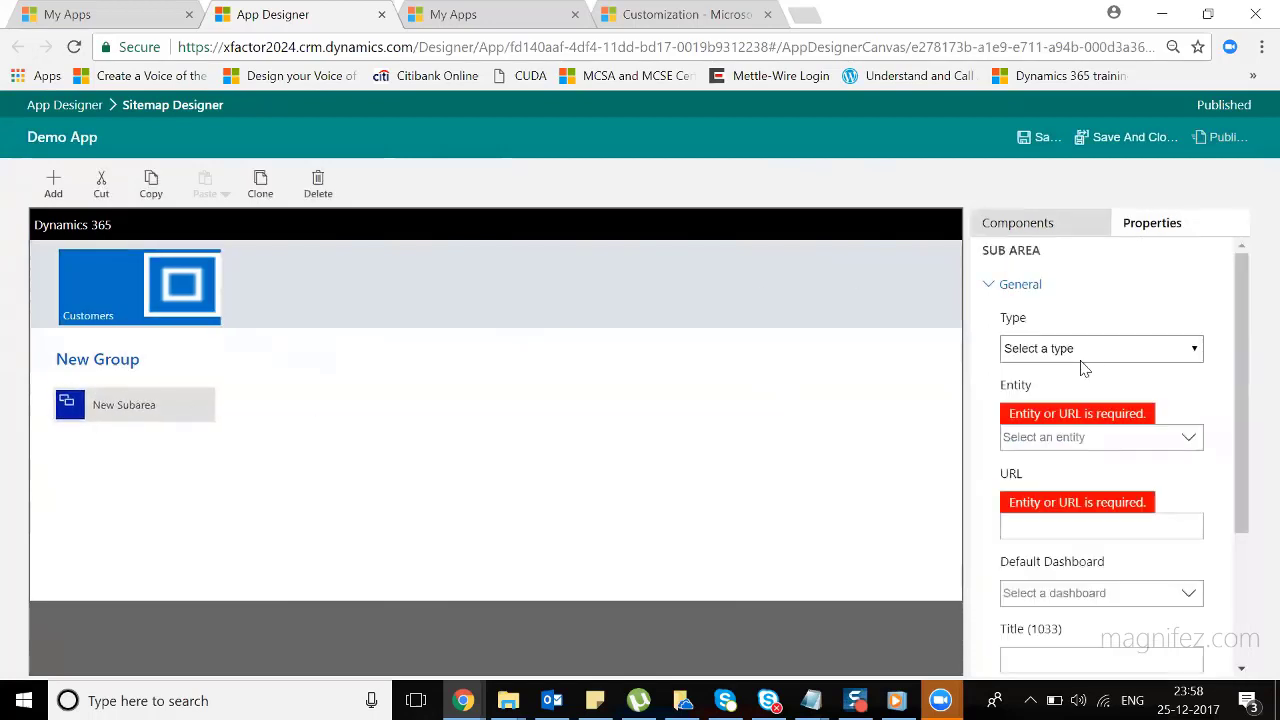
{"action": "left_click", "coordinate": [1147, 352]}
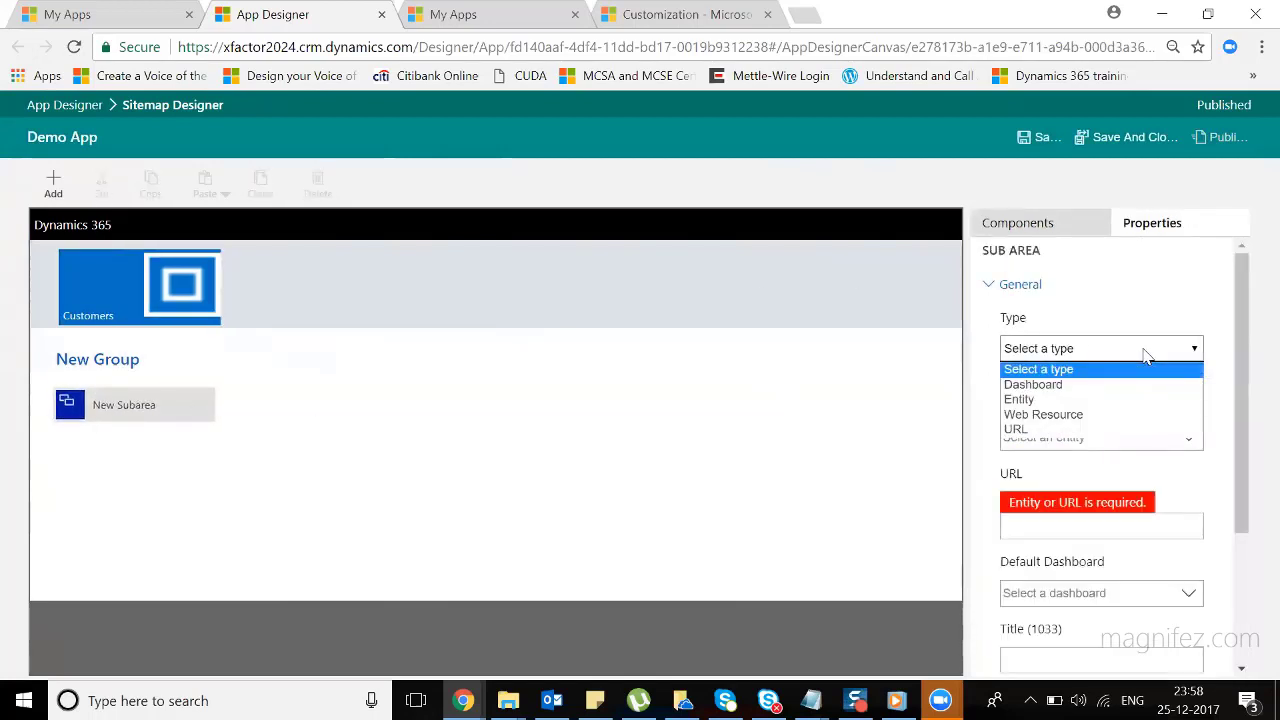
{"action": "left_click", "coordinate": [1068, 400]}
{"action": "left_click", "coordinate": [1100, 437]}
{"action": "type", "text": "ac"}
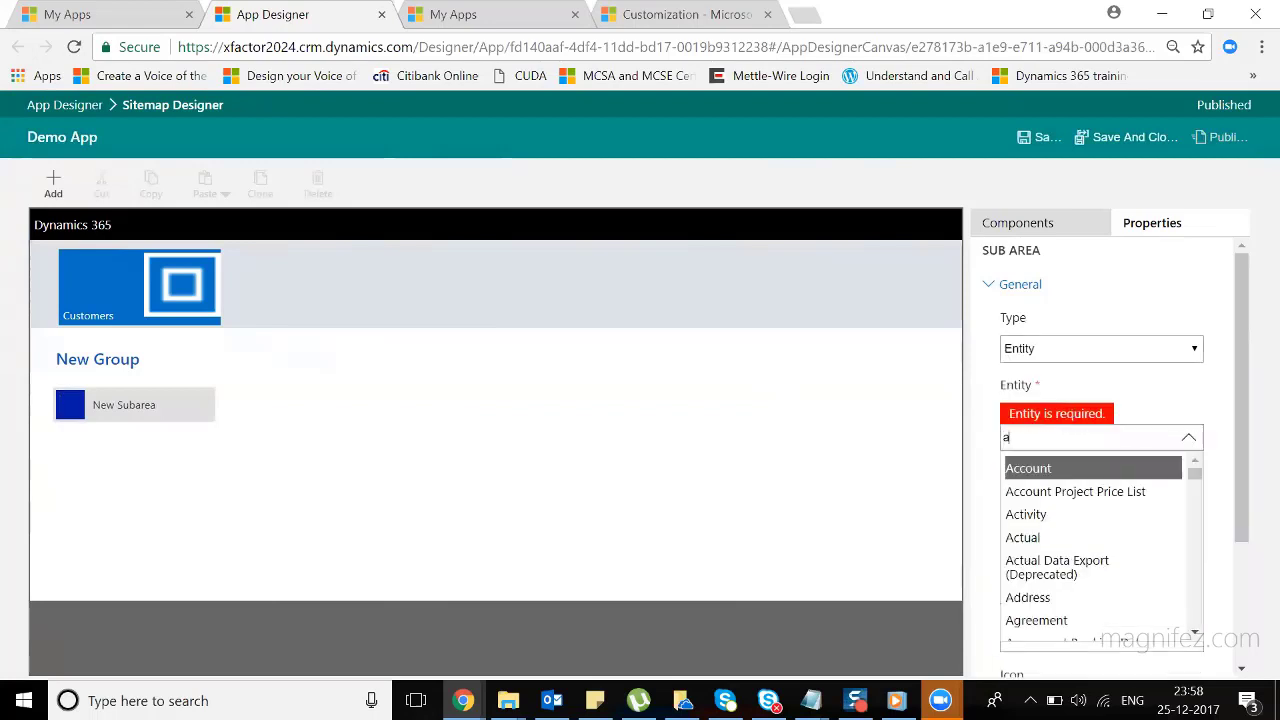
{"action": "left_click", "coordinate": [1030, 466]}
Add a second subarea under New Group with type Entity, using the Contact entity.
{"action": "left_click", "coordinate": [1043, 228]}
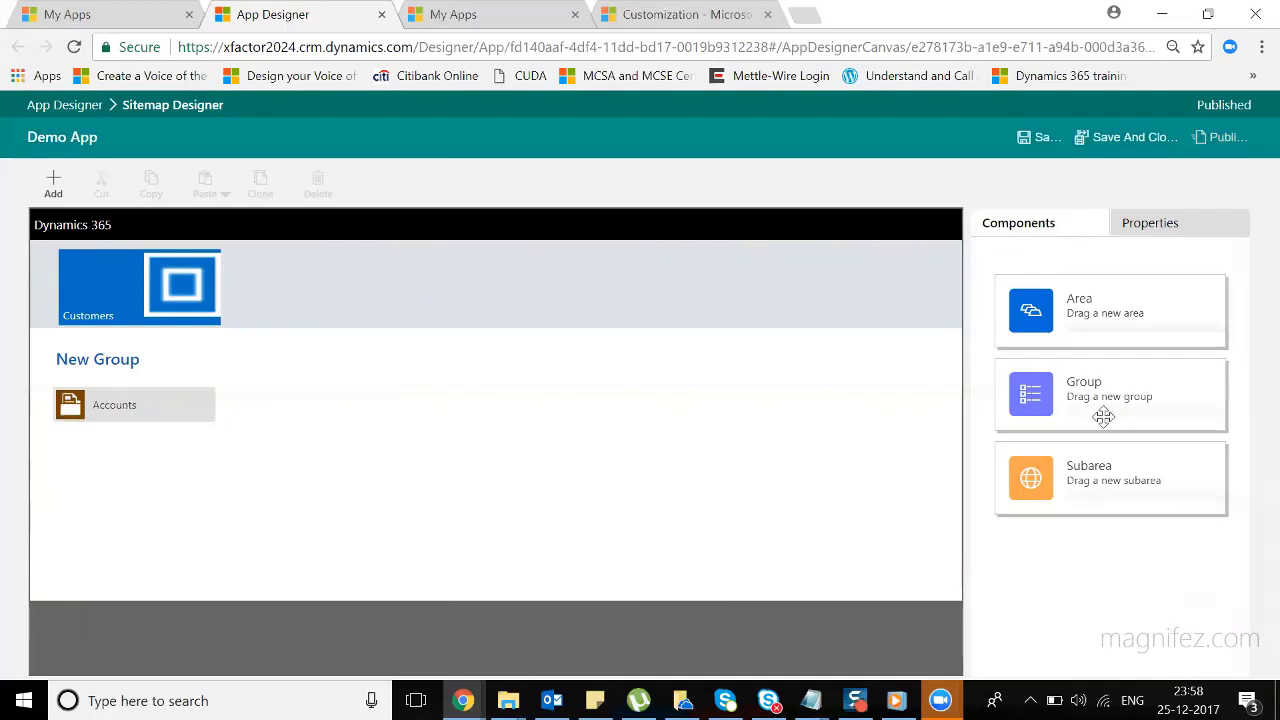
{"action": "left_click_drag", "start_coordinate": [1103, 460], "coordinate": [110, 440]}
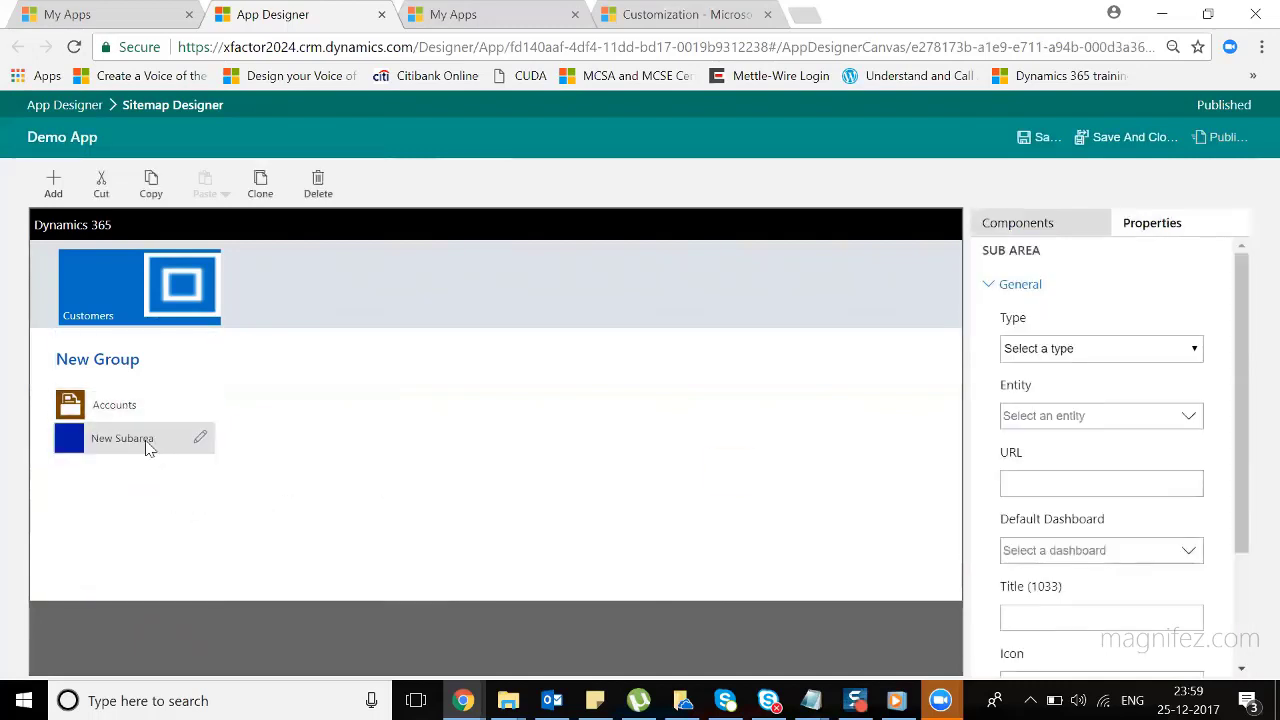
{"action": "left_click", "coordinate": [1100, 348]}
{"action": "left_click", "coordinate": [1066, 401]}
{"action": "left_click", "coordinate": [1060, 437]}
{"action": "type", "text": "con"}
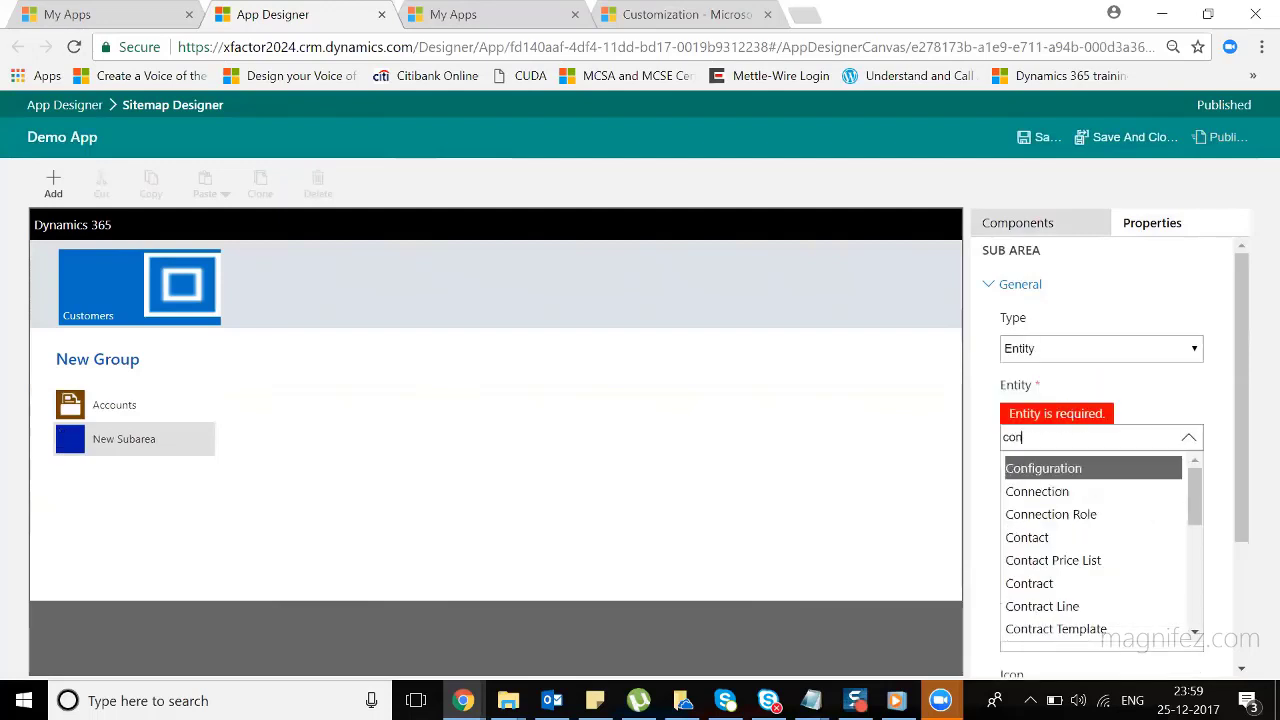
{"action": "left_click", "coordinate": [1066, 538]}
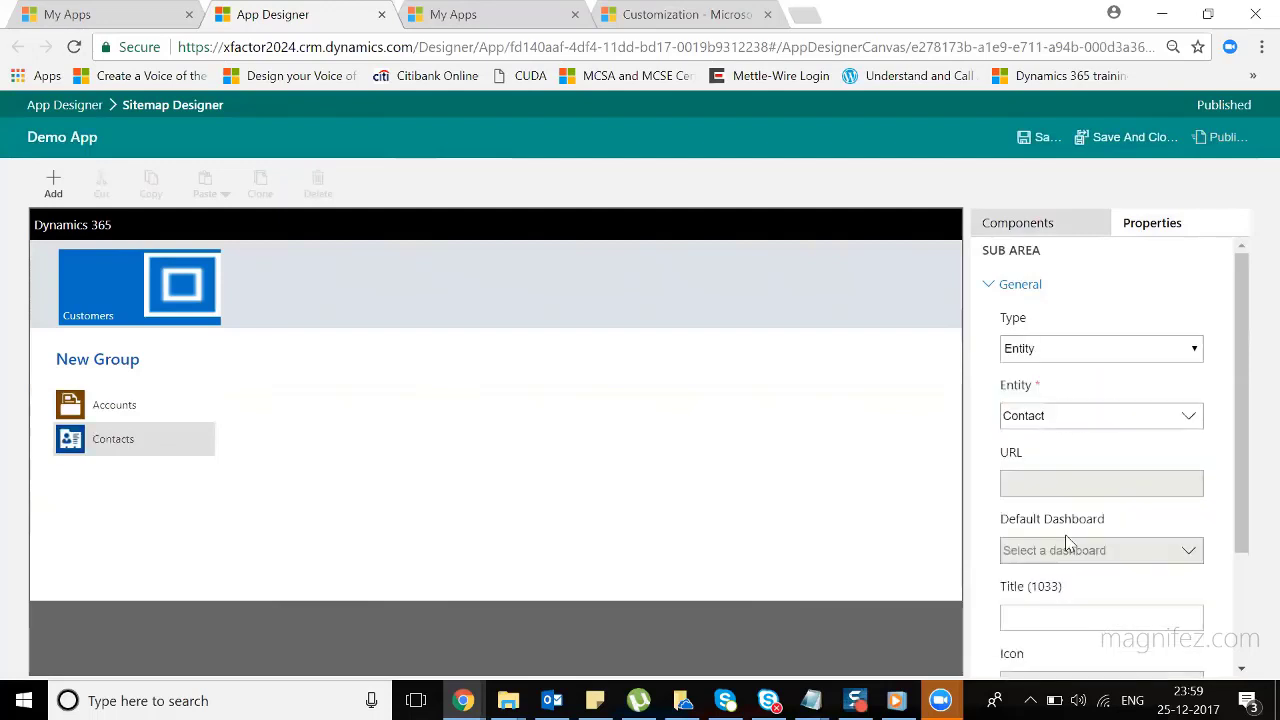
Title the group containing the Accounts and Contacts subareas "Customer Details".
{"action": "left_click", "coordinate": [1028, 236]}
{"action": "left_click", "coordinate": [130, 372]}
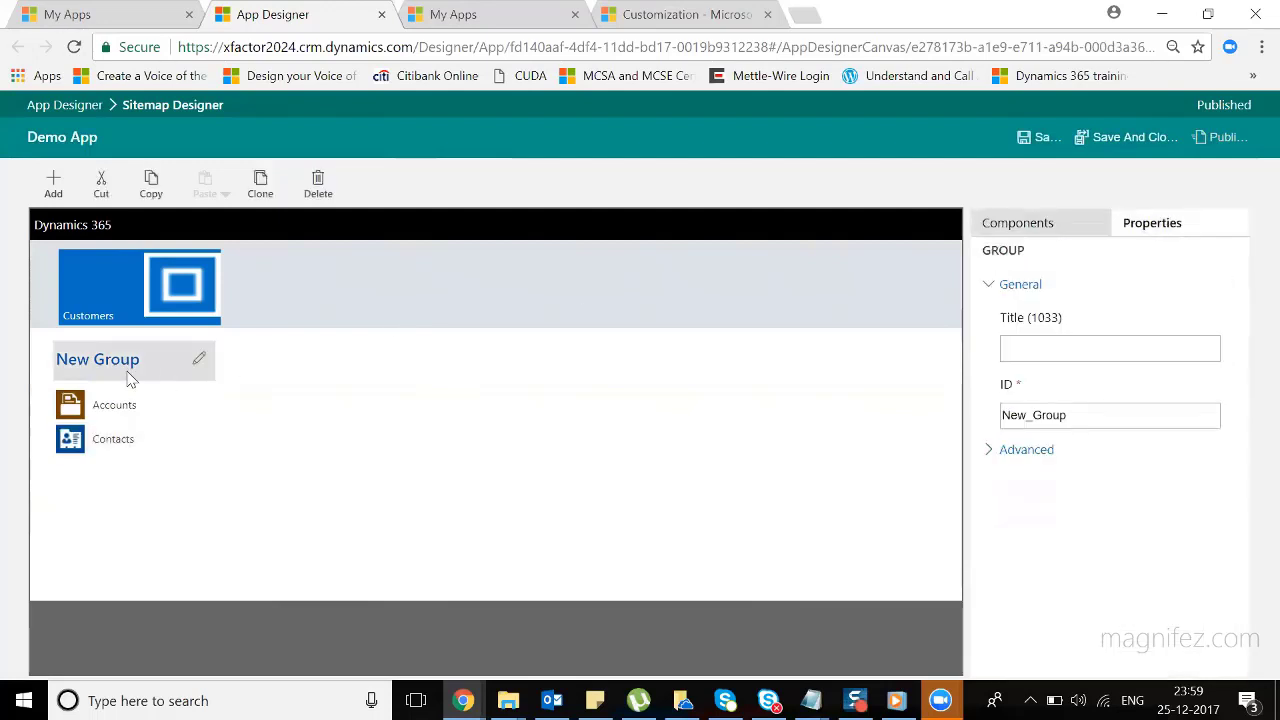
{"action": "type", "text": "Cus"}
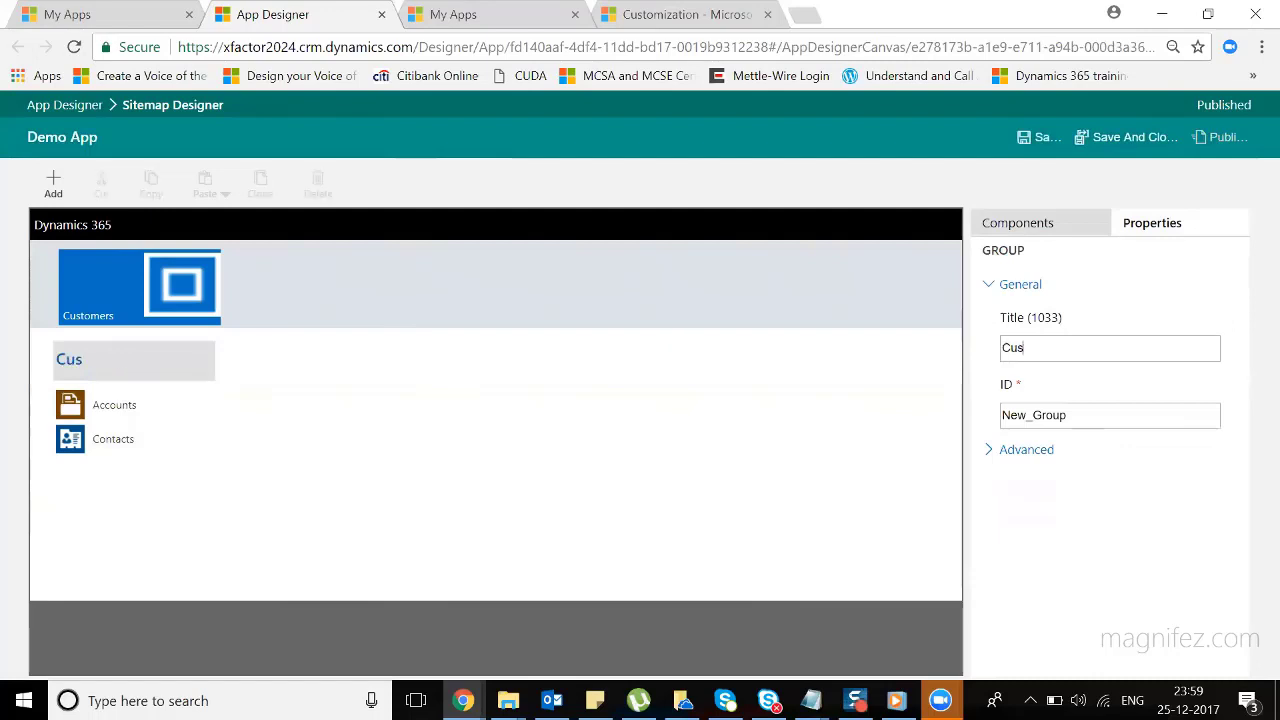
{"action": "type", "text": "tomer Details"}
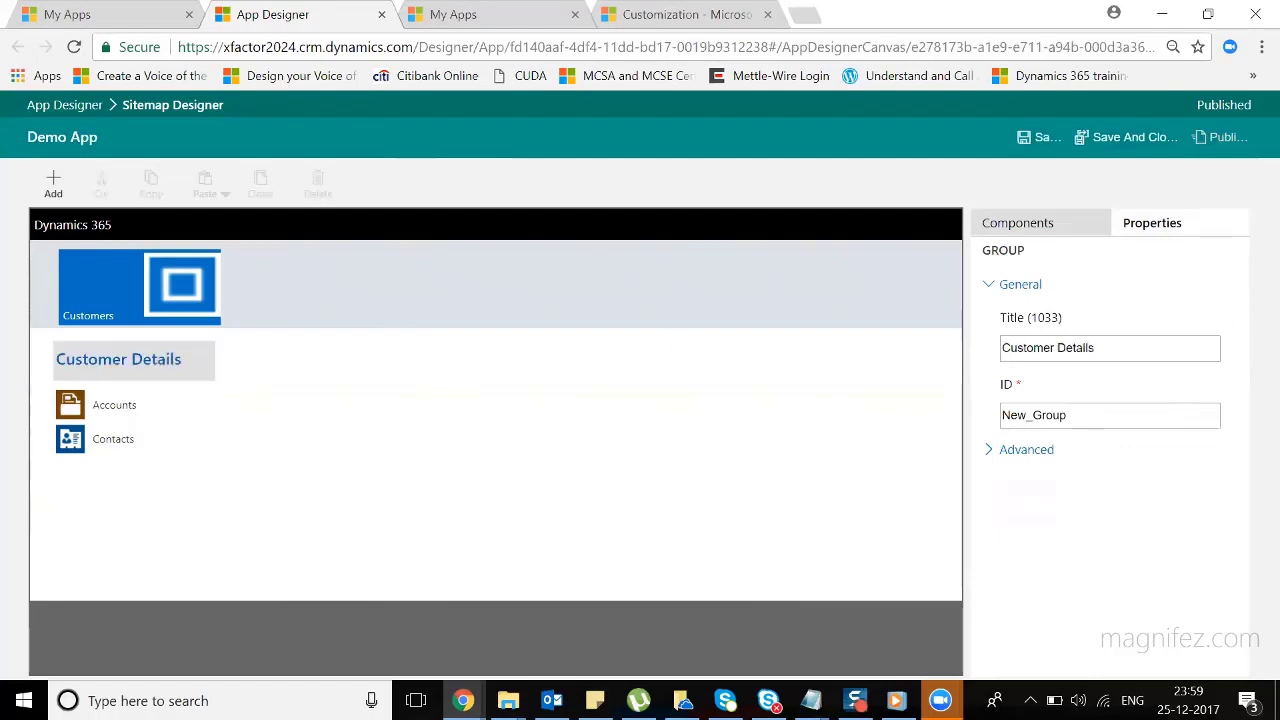
Add a second group beside Customer Details and title it "Task Area".
{"action": "left_click", "coordinate": [1066, 221]}
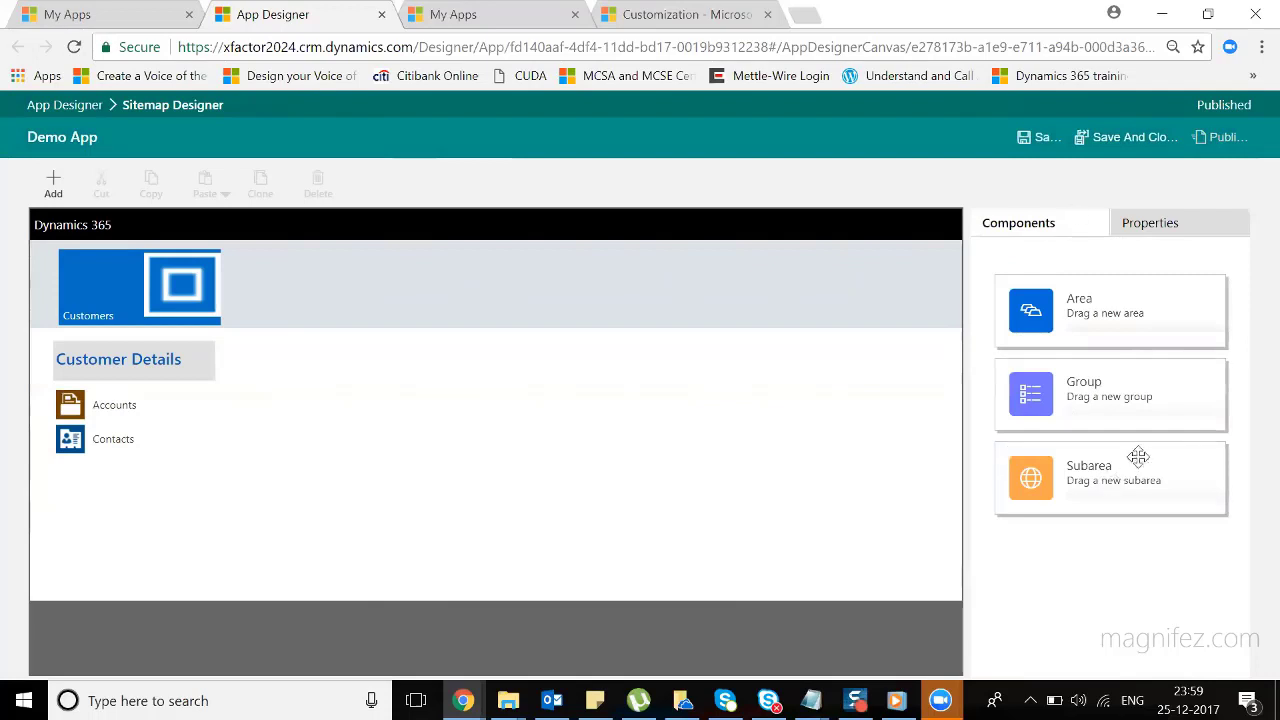
{"action": "left_click_drag", "start_coordinate": [1143, 402], "coordinate": [295, 370]}
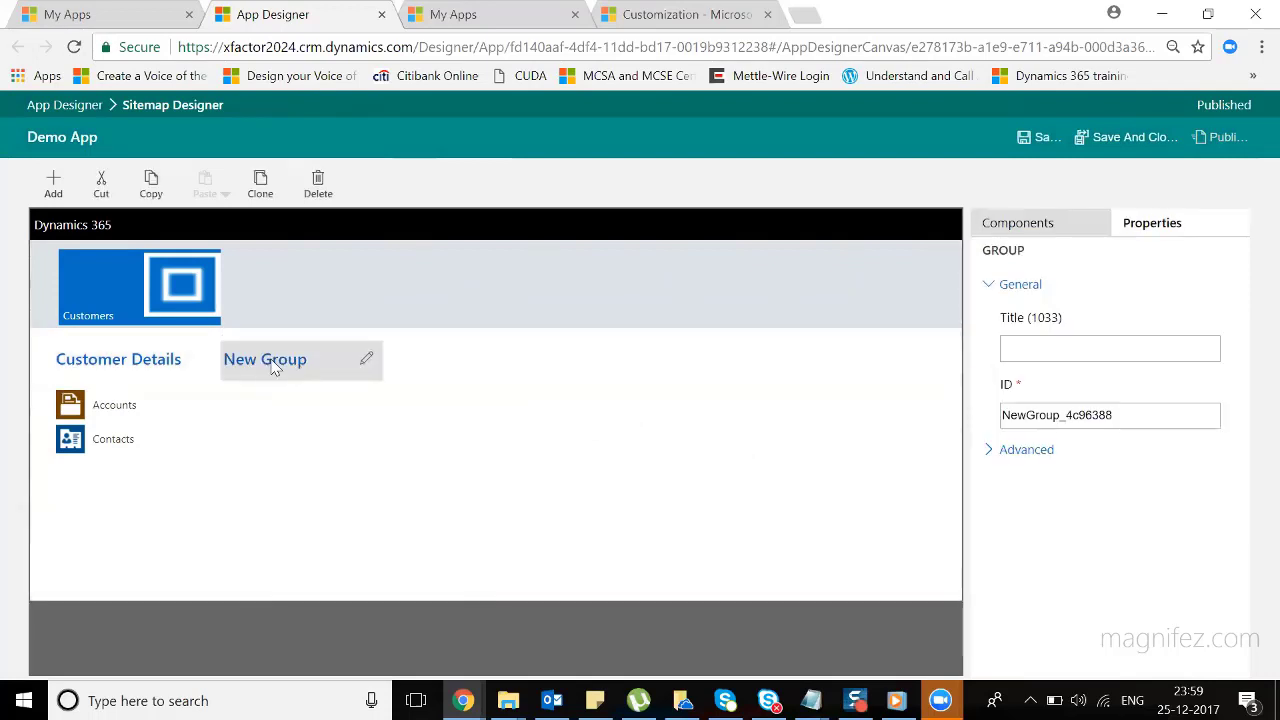
{"action": "left_click", "coordinate": [1045, 348]}
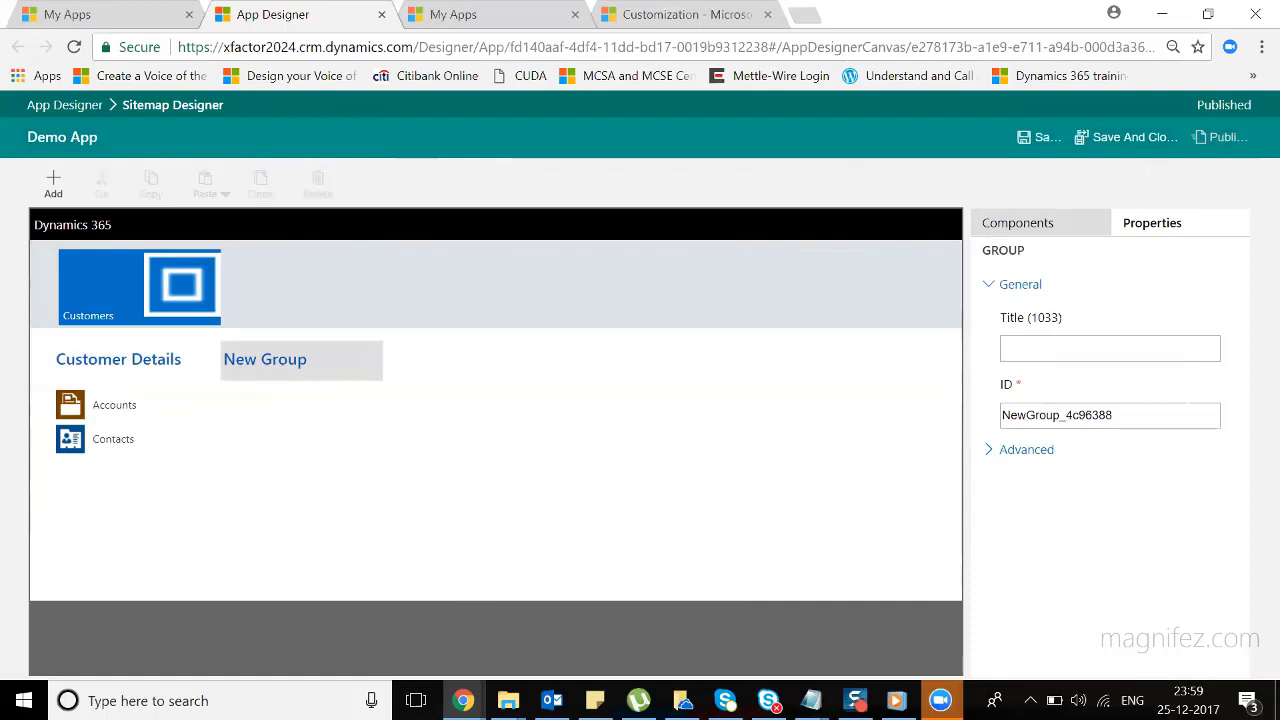
{"action": "type", "text": "Task Area"}
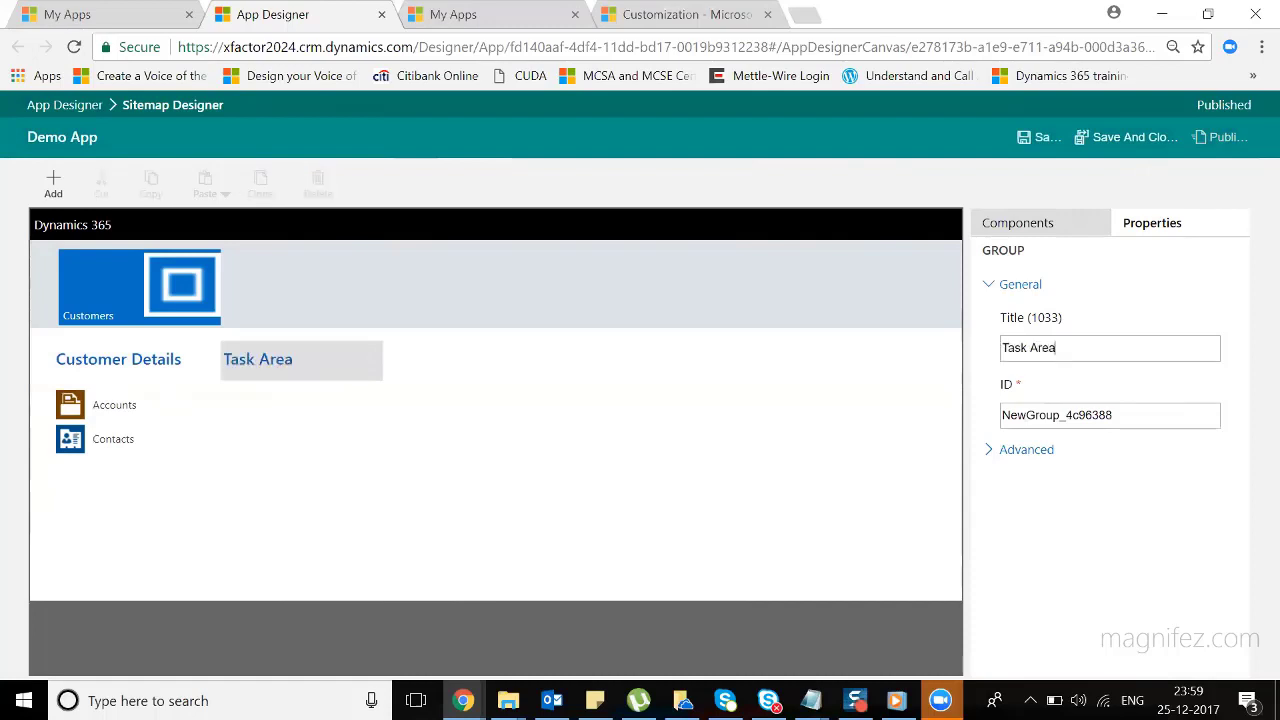
Add a subarea of type Dashboard under Task Area, with Customer Service Operations Dashboard as its default dashboard.
{"action": "left_click", "coordinate": [1035, 229]}
{"action": "left_click_drag", "start_coordinate": [1065, 472], "coordinate": [297, 417]}
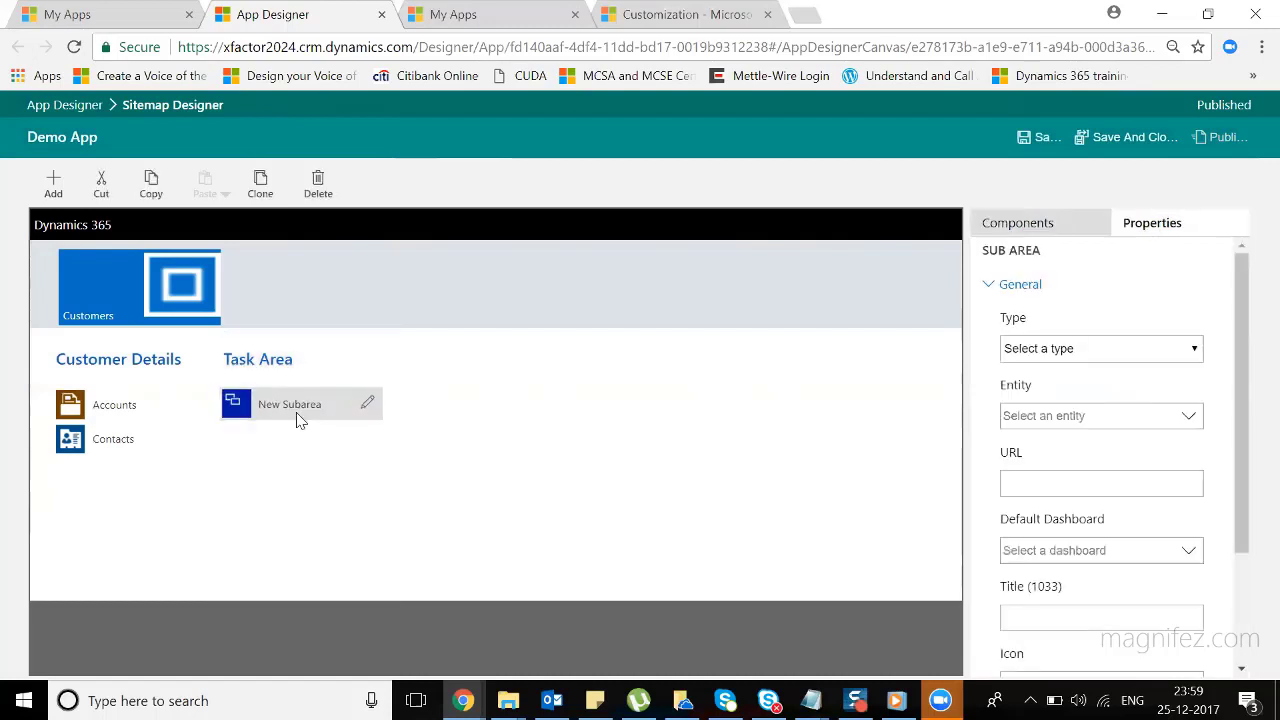
{"action": "left_click", "coordinate": [1077, 350]}
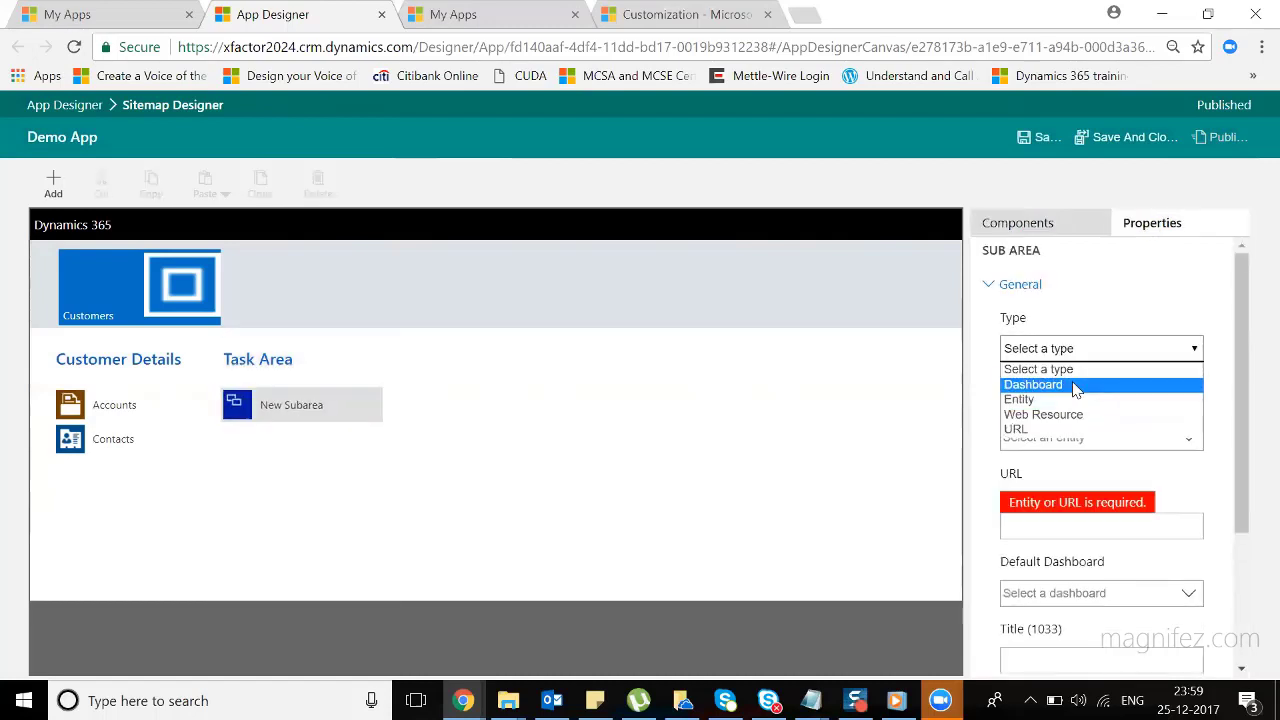
{"action": "left_click", "coordinate": [1076, 386]}
{"action": "left_click", "coordinate": [1190, 554]}
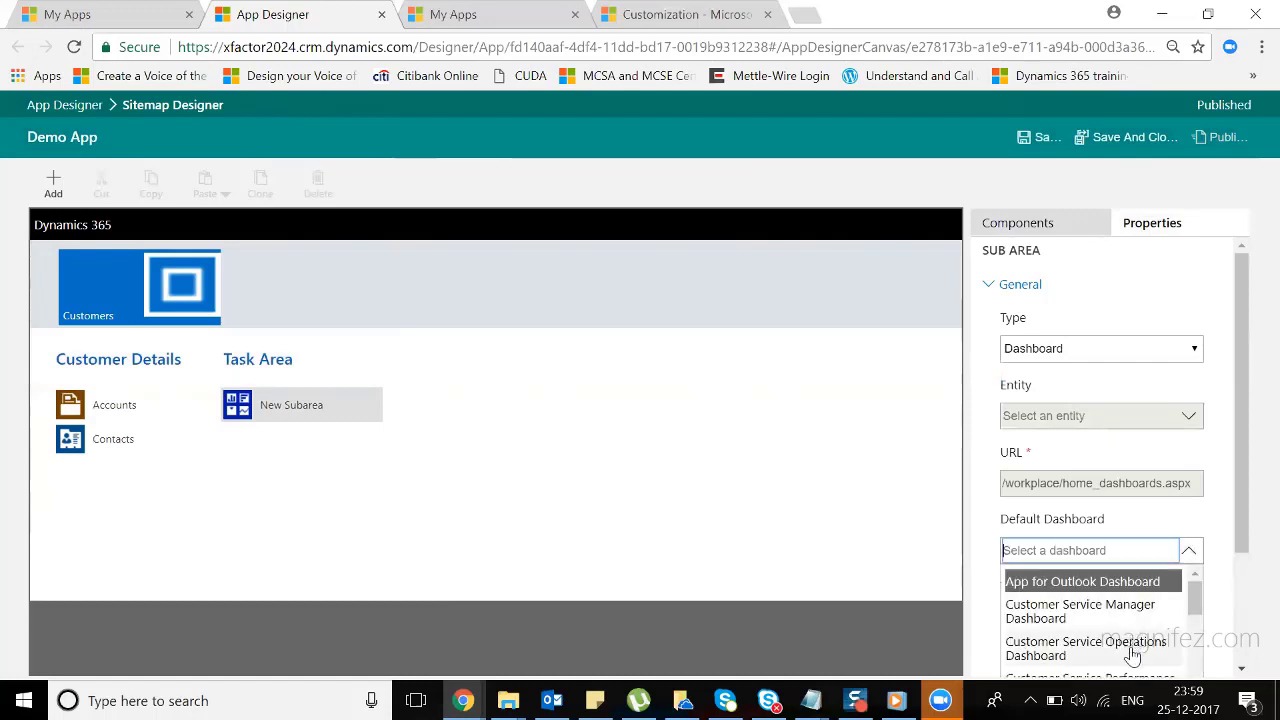
{"action": "left_click", "coordinate": [1060, 648]}
{"action": "scroll", "coordinate": [1236, 429], "scroll_direction": "down", "scroll_amount": 2}
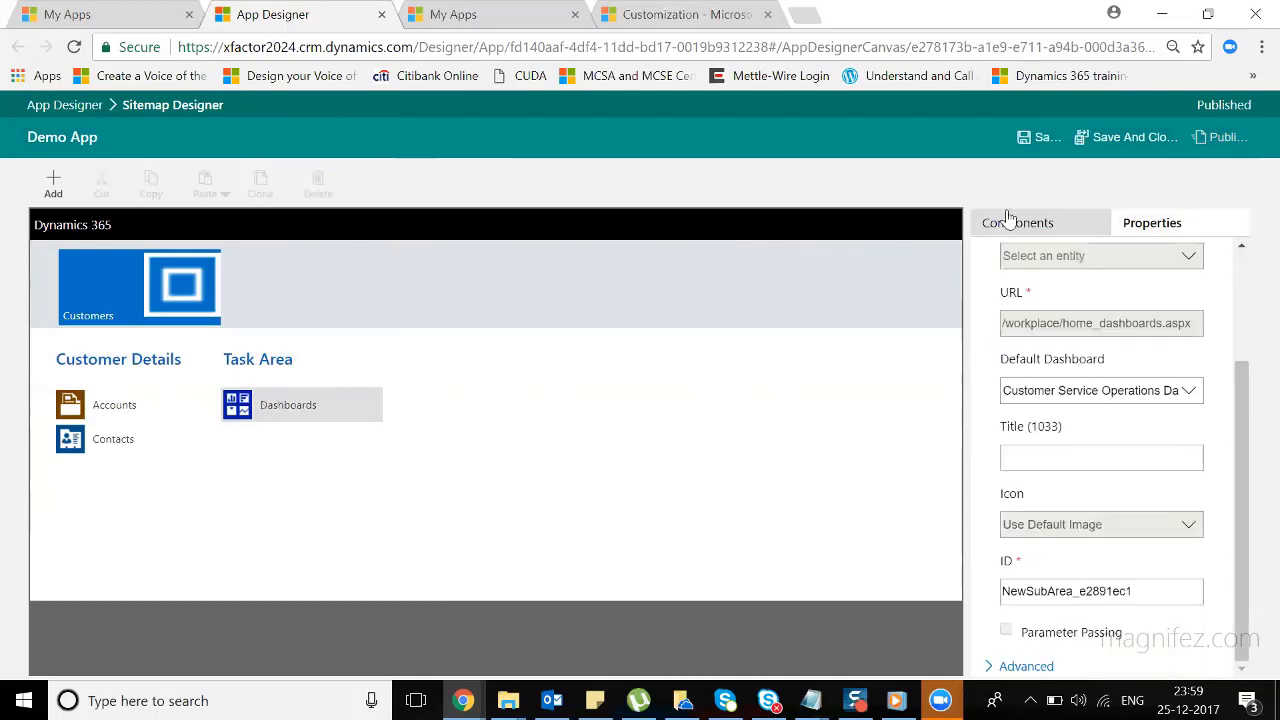
Add a subarea of type Entity below Dashboards in Task Area, using the Email entity.
{"action": "left_click", "coordinate": [1006, 222]}
{"action": "left_click_drag", "start_coordinate": [1108, 480], "coordinate": [290, 440]}
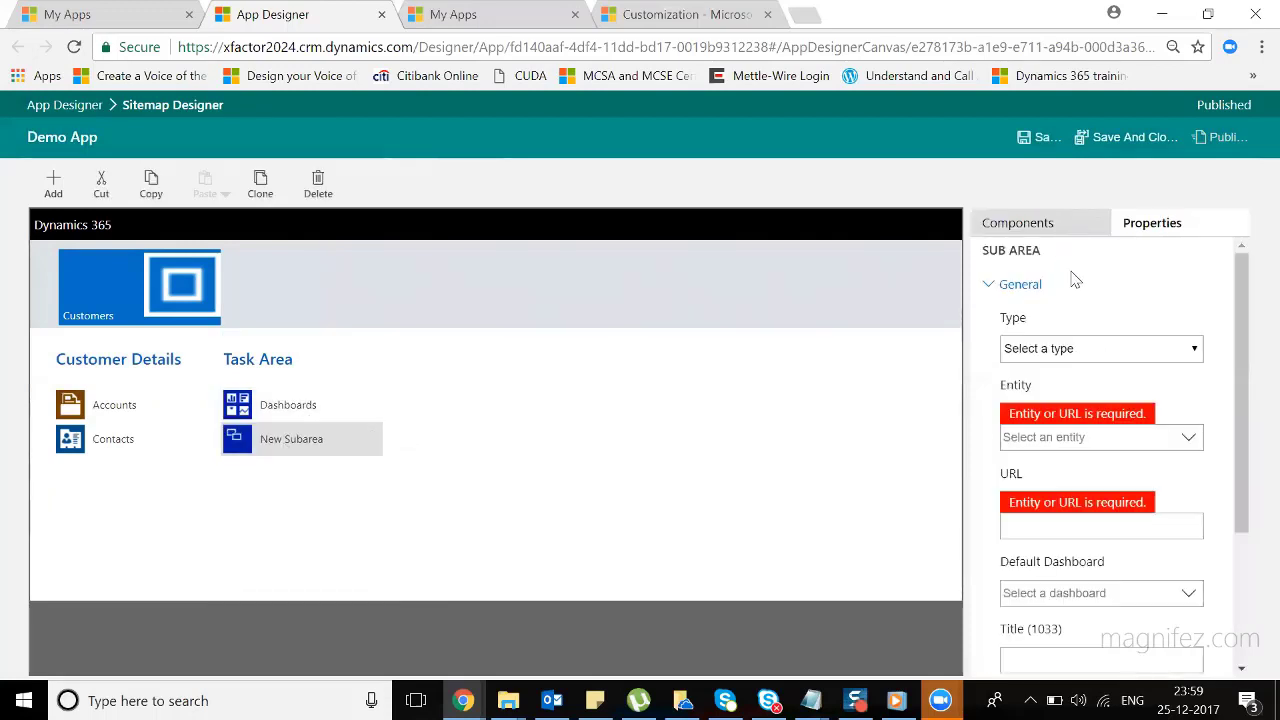
{"action": "left_click", "coordinate": [1128, 350]}
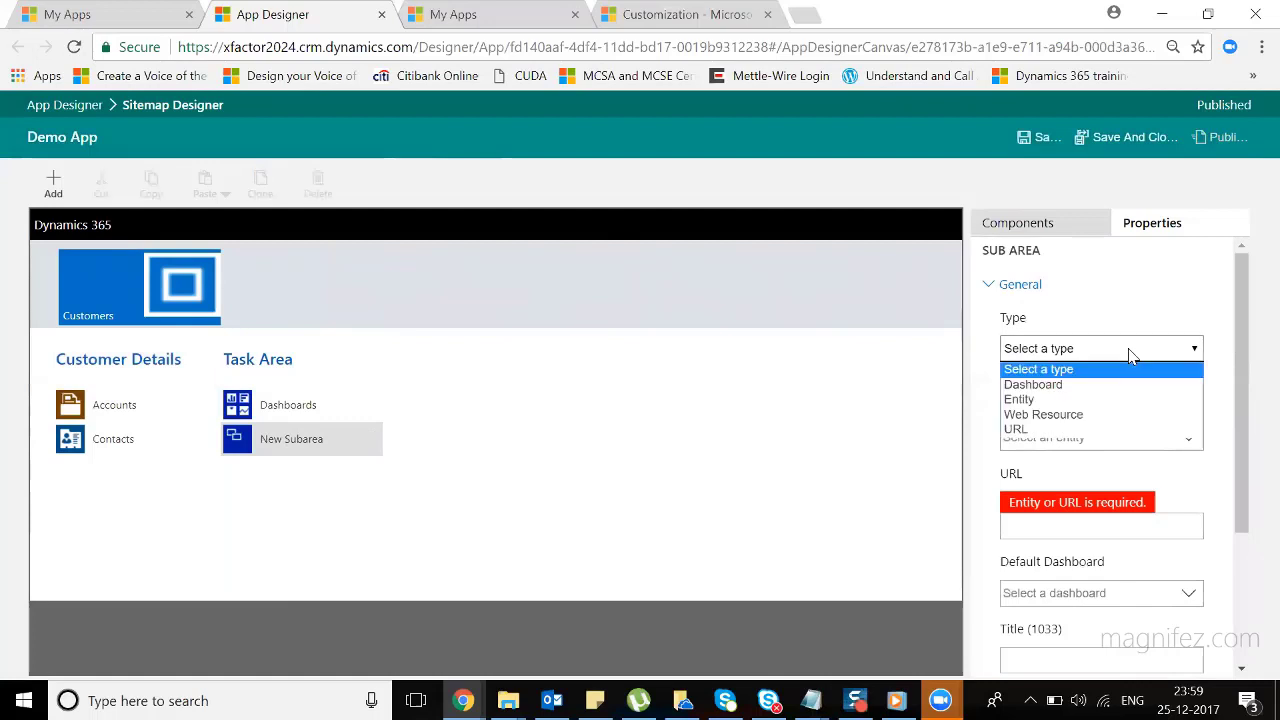
{"action": "left_click", "coordinate": [1108, 400]}
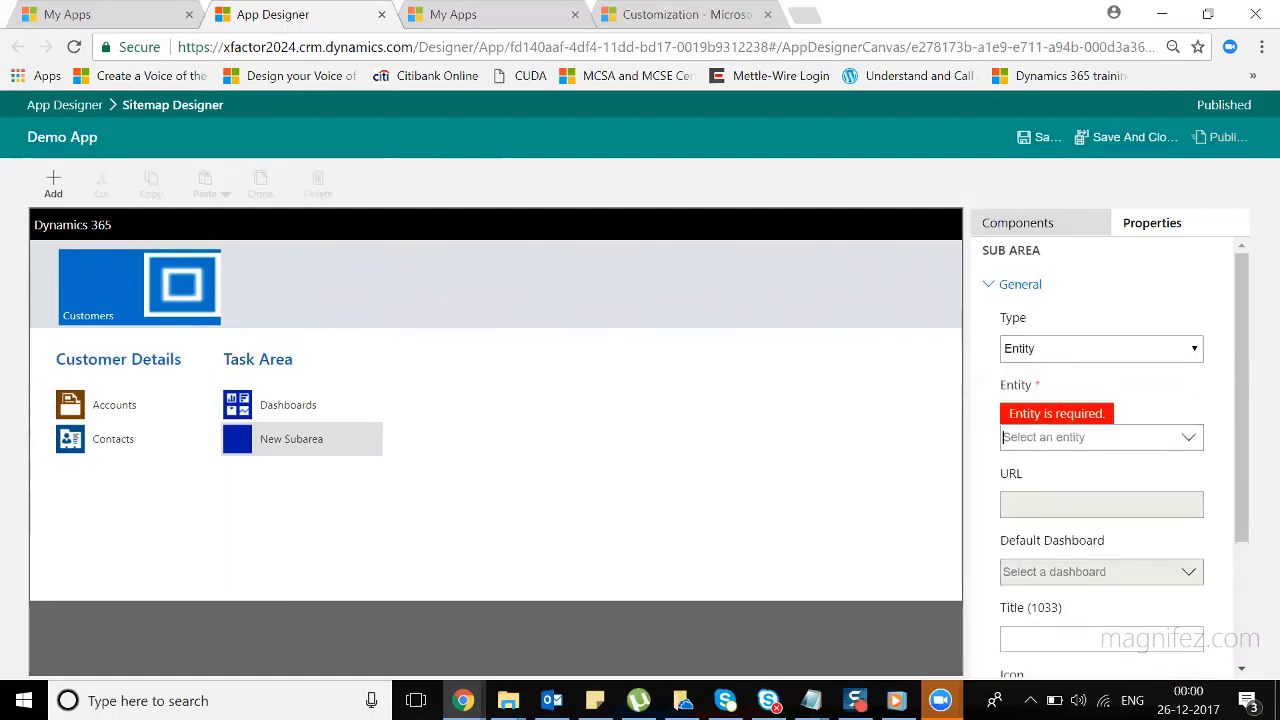
{"action": "type", "text": "ema"}
{"action": "key", "text": "Return"}
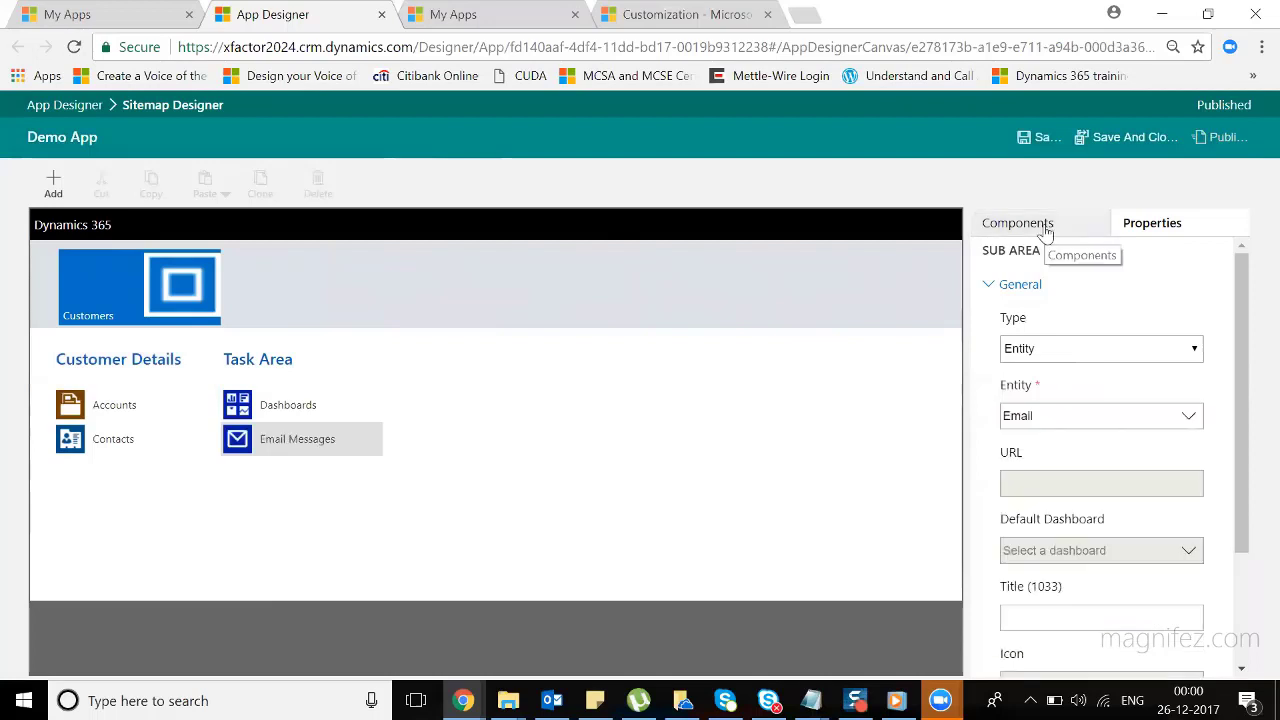
Add a subarea of type Entity below Email Messages in Task Area, using the Appointment entity.
{"action": "left_click", "coordinate": [1077, 234]}
{"action": "left_click_drag", "start_coordinate": [1088, 468], "coordinate": [340, 485]}
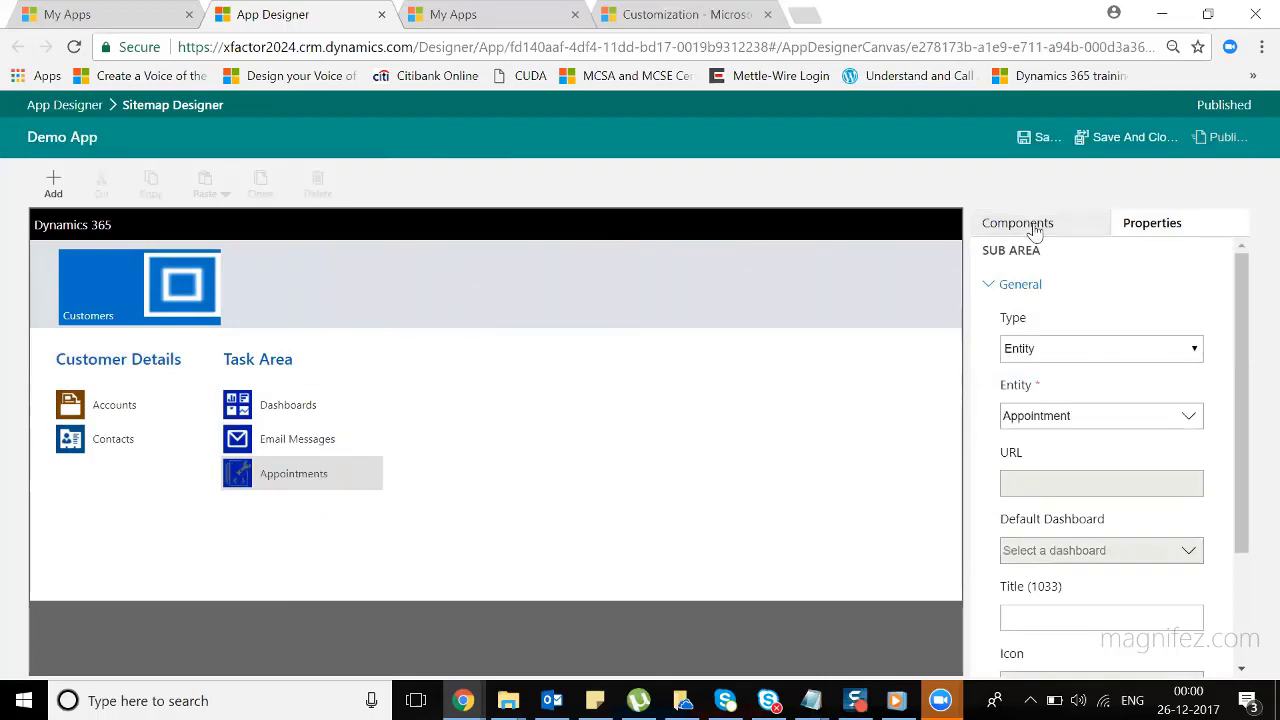
{"action": "left_click", "coordinate": [1036, 228]}
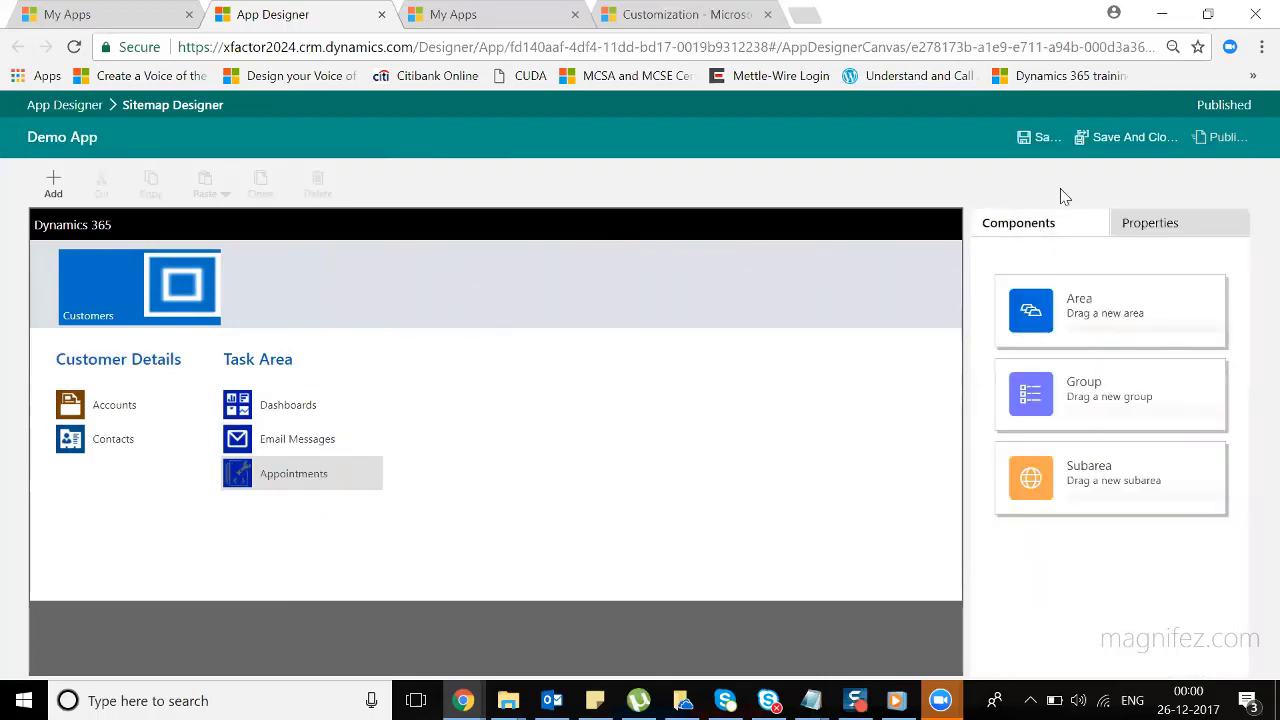
Save and publish the site map, and return to the App Designer canvas.
{"action": "left_click", "coordinate": [1038, 137]}
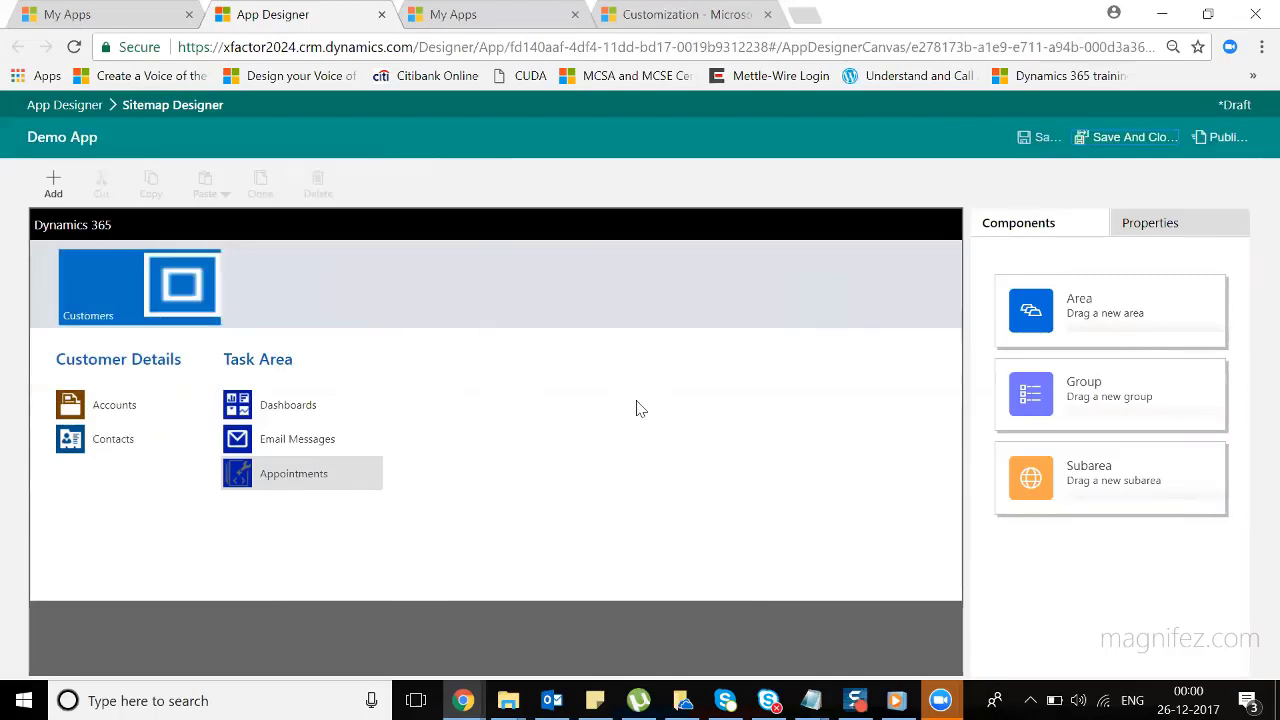
{"action": "left_click", "coordinate": [1216, 137]}
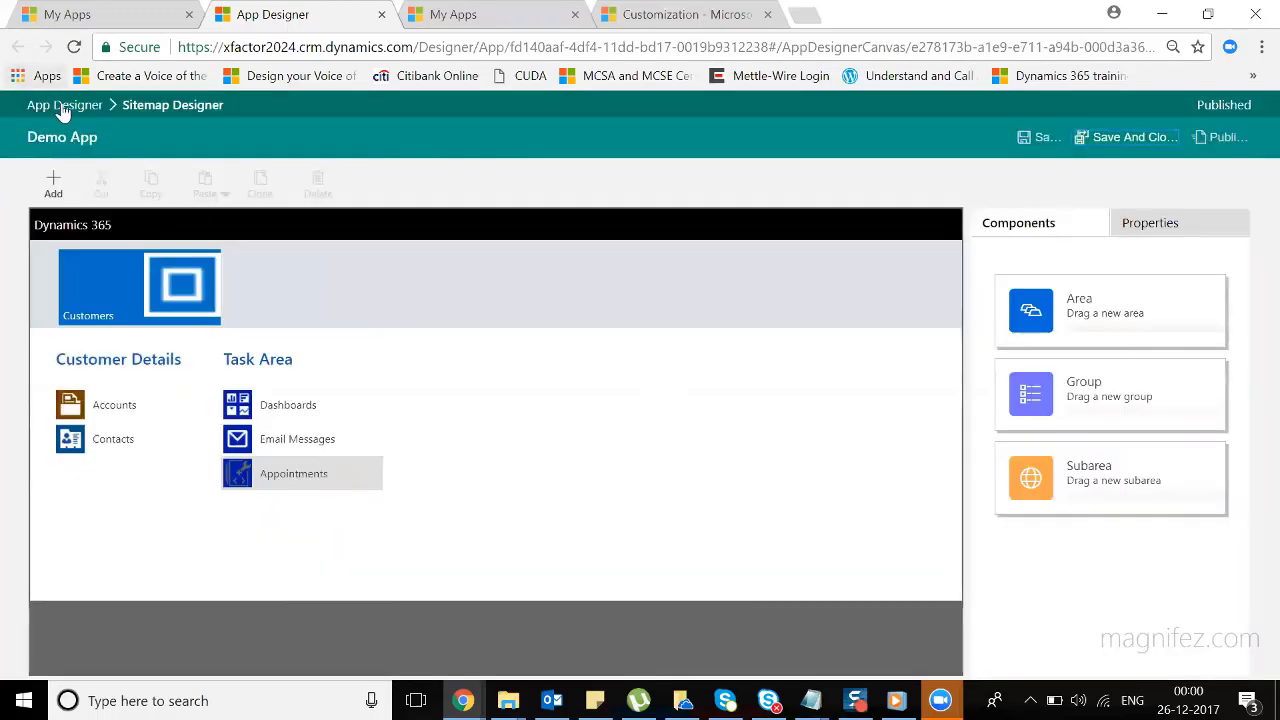
{"action": "left_click", "coordinate": [76, 117]}
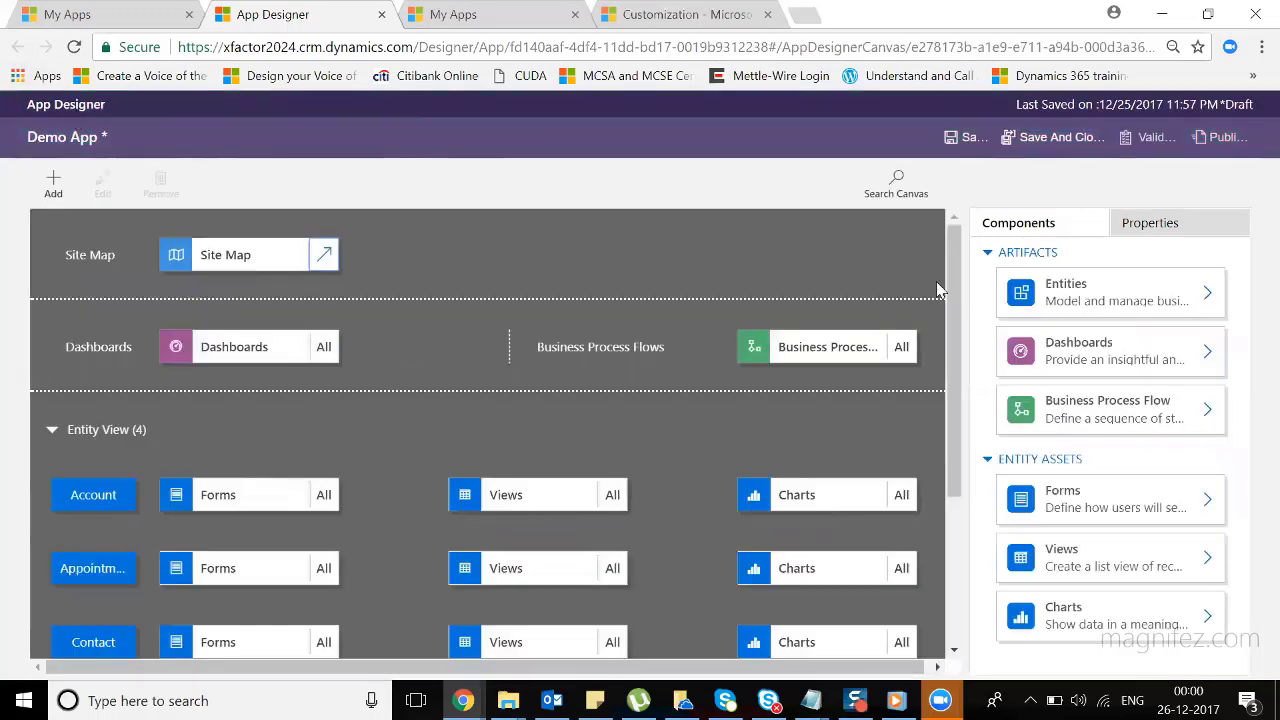
Select the Account and Account - Mobile main forms for the Account entity.
{"action": "left_click_drag", "start_coordinate": [952, 285], "coordinate": [952, 325]}
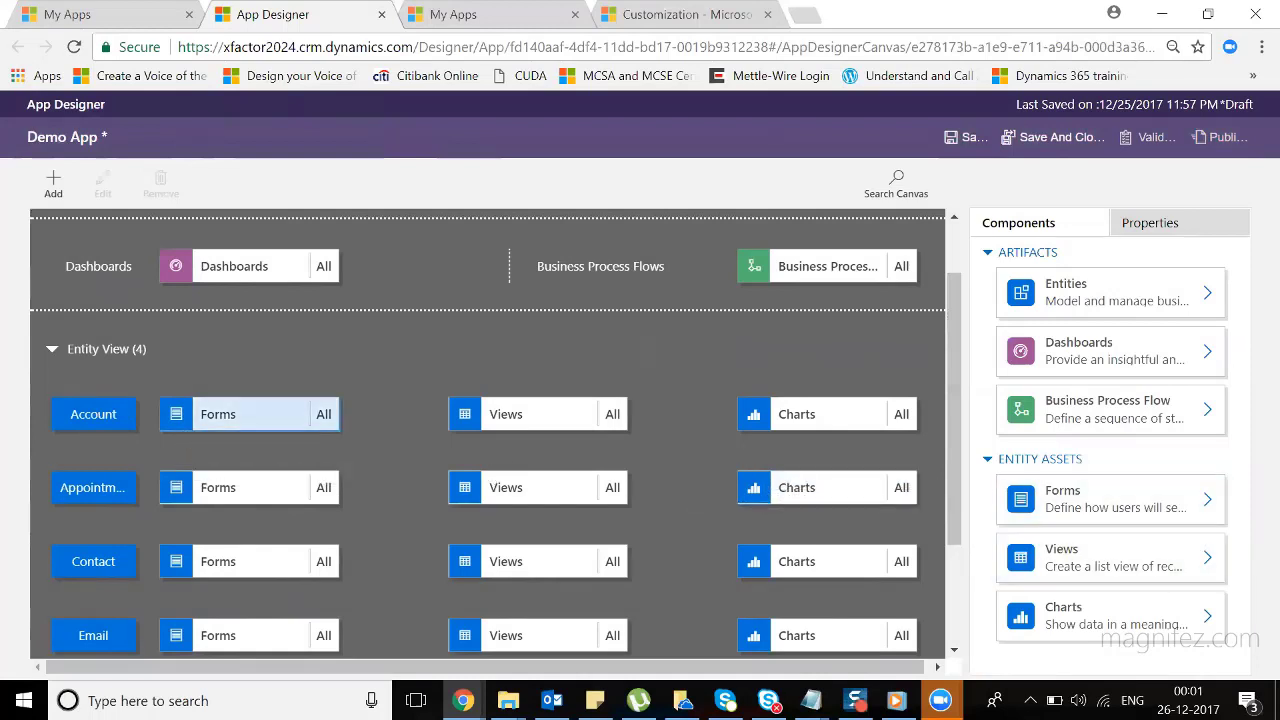
{"action": "left_click", "coordinate": [1110, 498]}
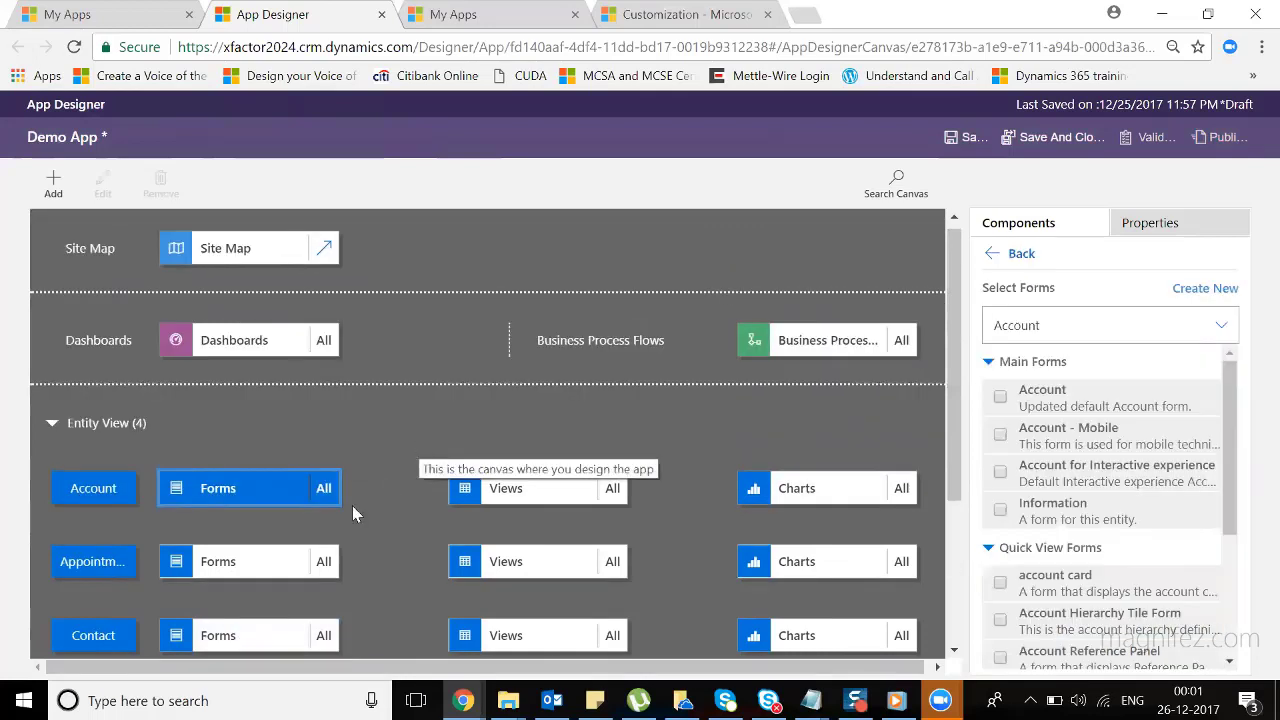
{"action": "left_click", "coordinate": [1000, 397]}
{"action": "left_click", "coordinate": [1000, 435]}
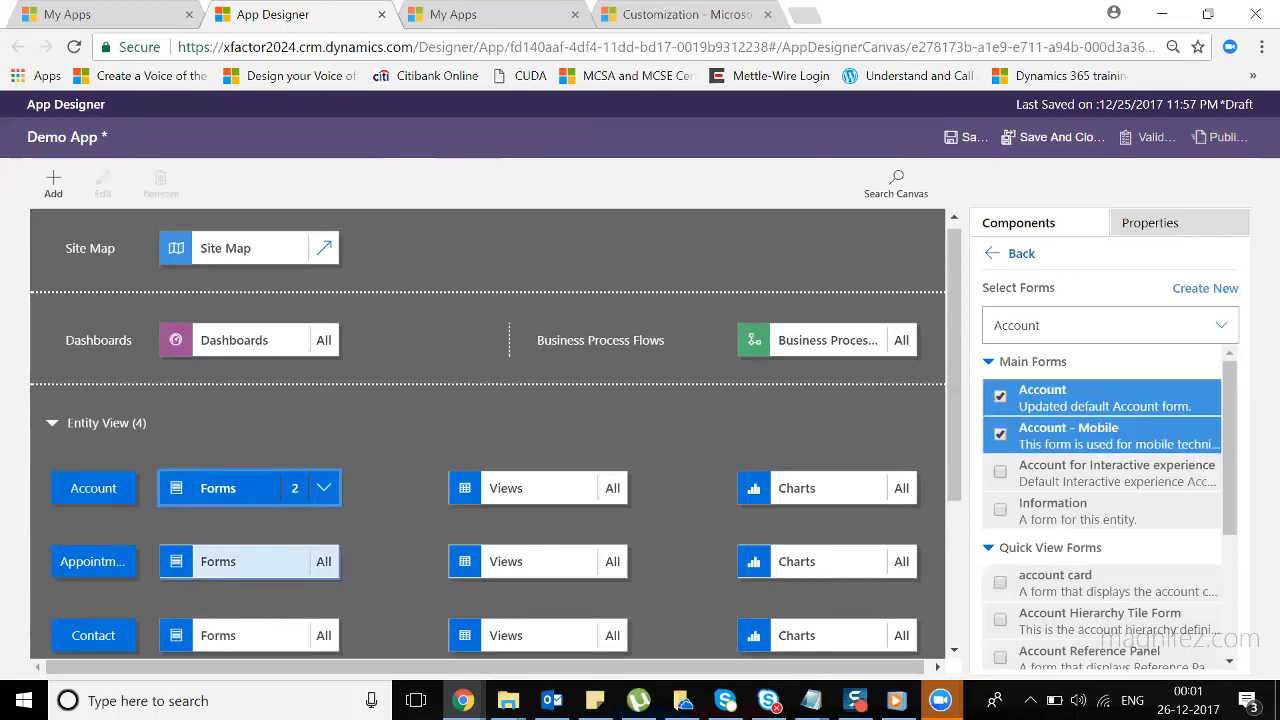
Select the Appointment, Information and Wizard main forms for the Appointment entity.
{"action": "left_click", "coordinate": [235, 561]}
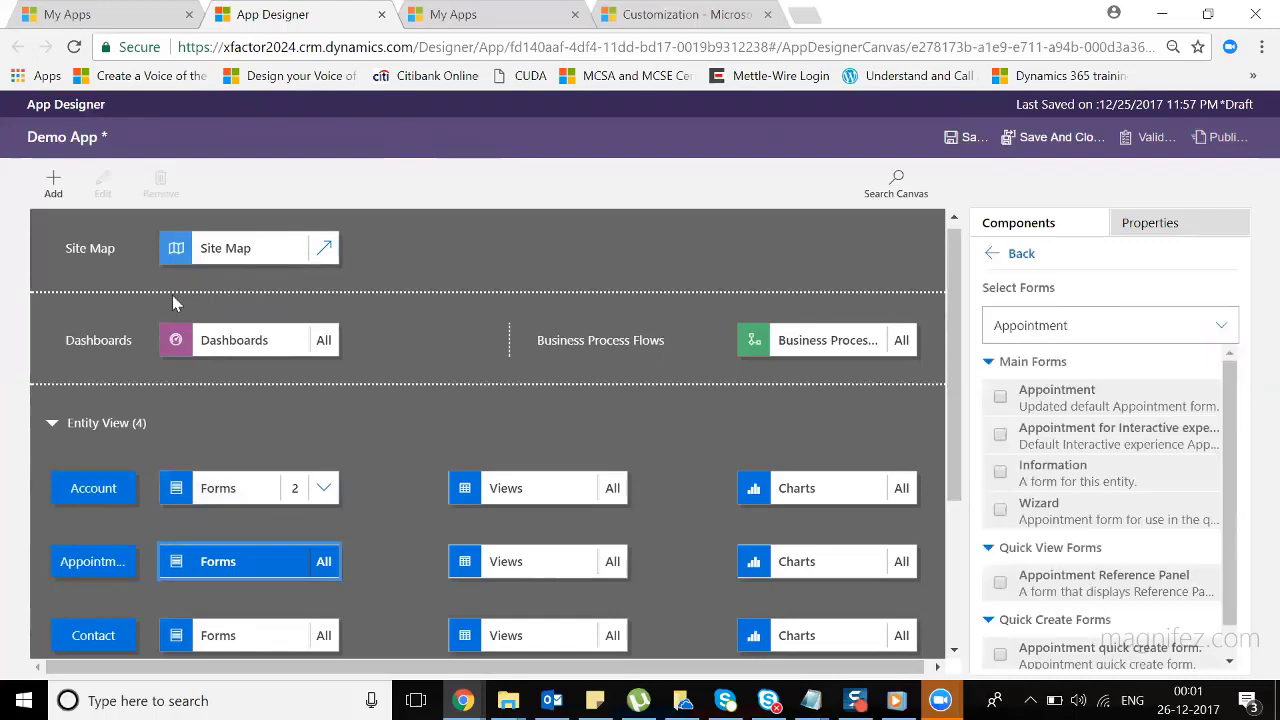
{"action": "left_click", "coordinate": [1000, 396]}
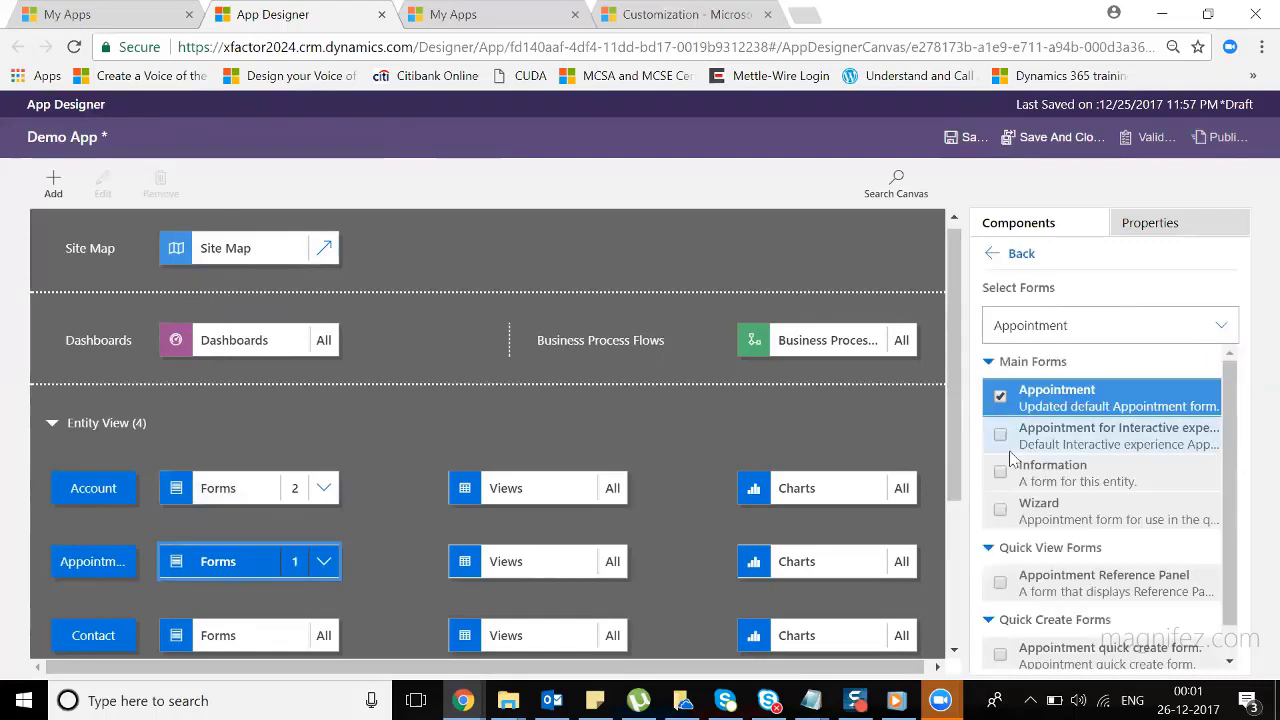
{"action": "left_click", "coordinate": [1000, 472]}
{"action": "left_click", "coordinate": [1000, 510]}
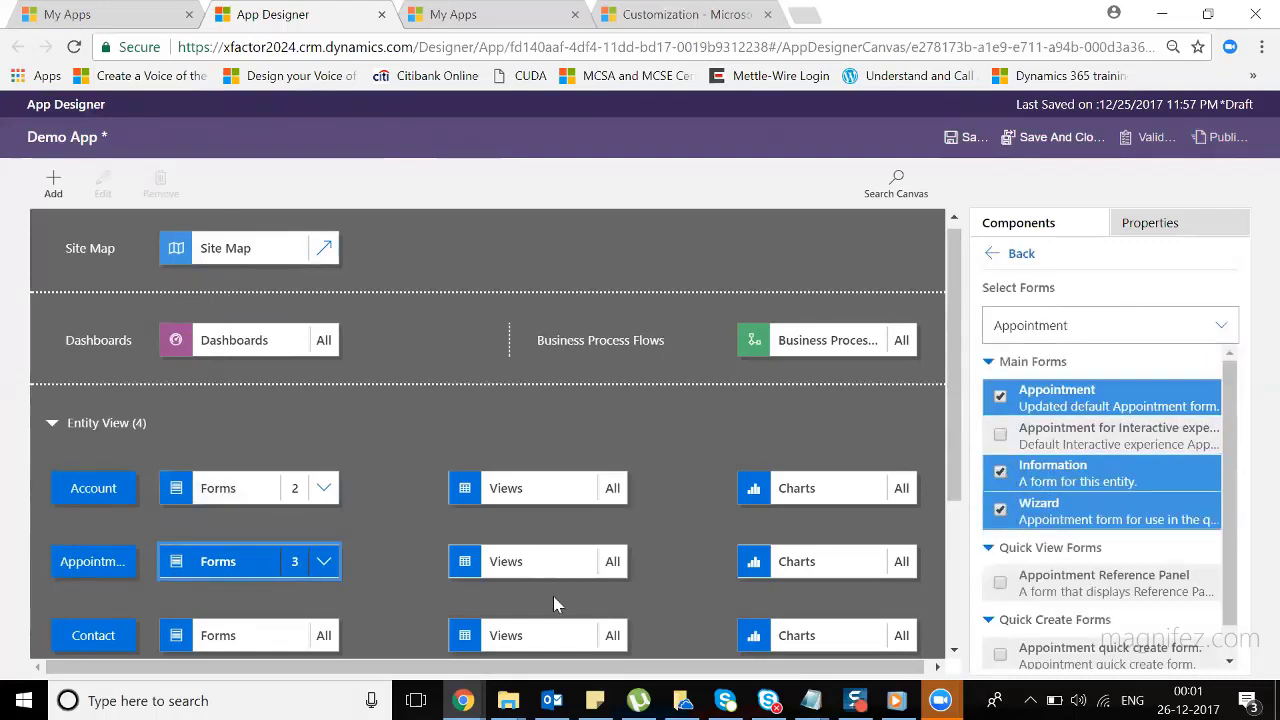
Check the Account entity's views and select its Accounts by Owner and Accounts by Industry charts.
{"action": "left_click", "coordinate": [603, 493]}
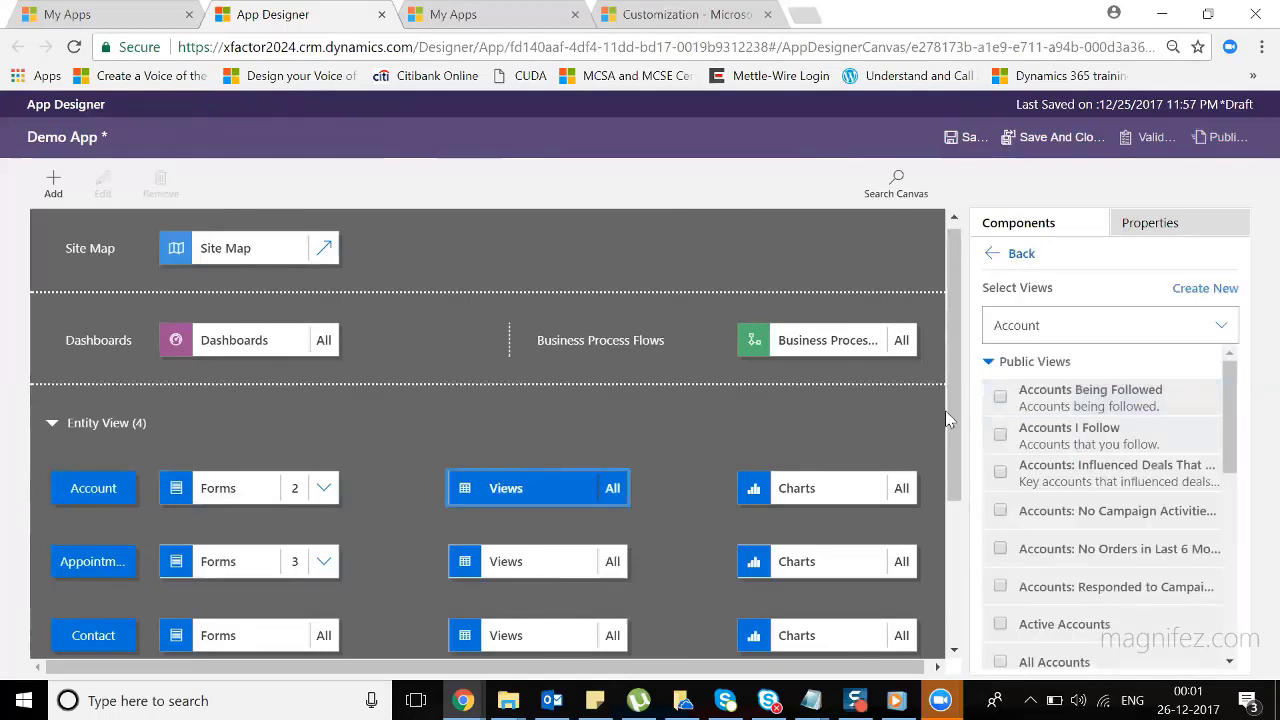
{"action": "left_click", "coordinate": [850, 482]}
{"action": "left_click", "coordinate": [1001, 401]}
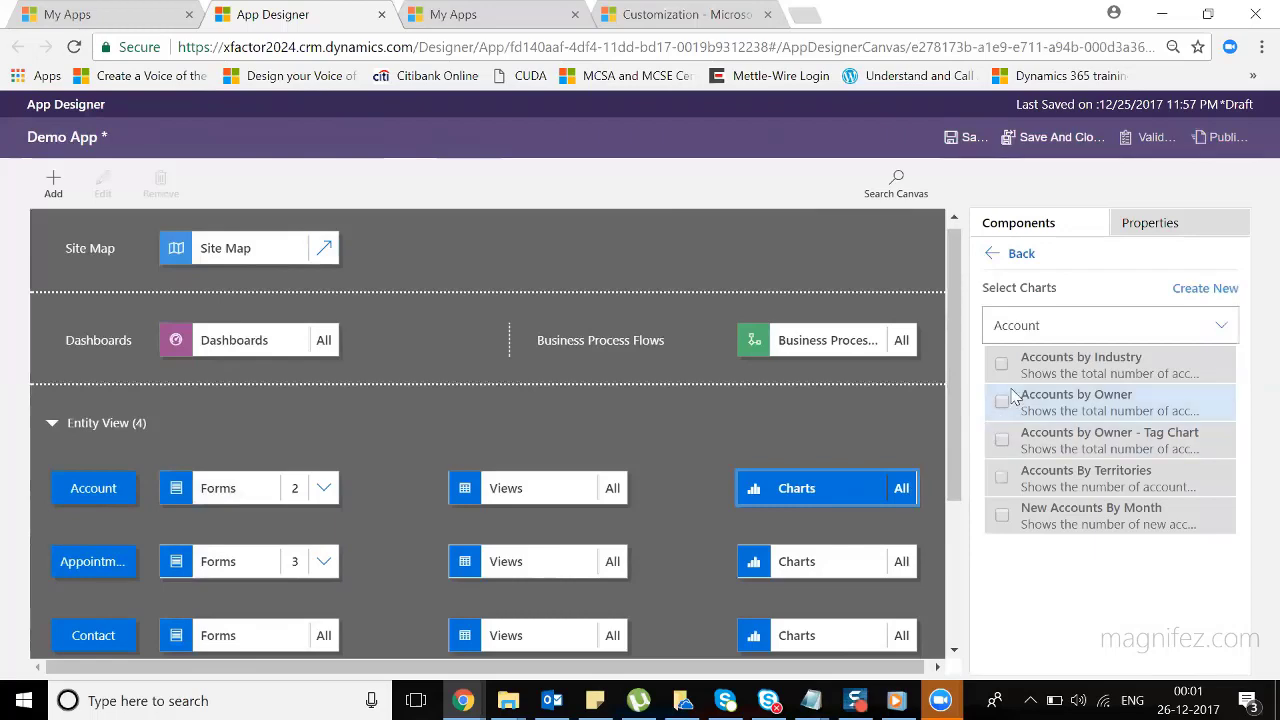
{"action": "left_click", "coordinate": [1001, 363]}
Examine the dashboards and business process flows that can be included in the app.
{"action": "left_click_drag", "start_coordinate": [956, 436], "coordinate": [952, 248]}
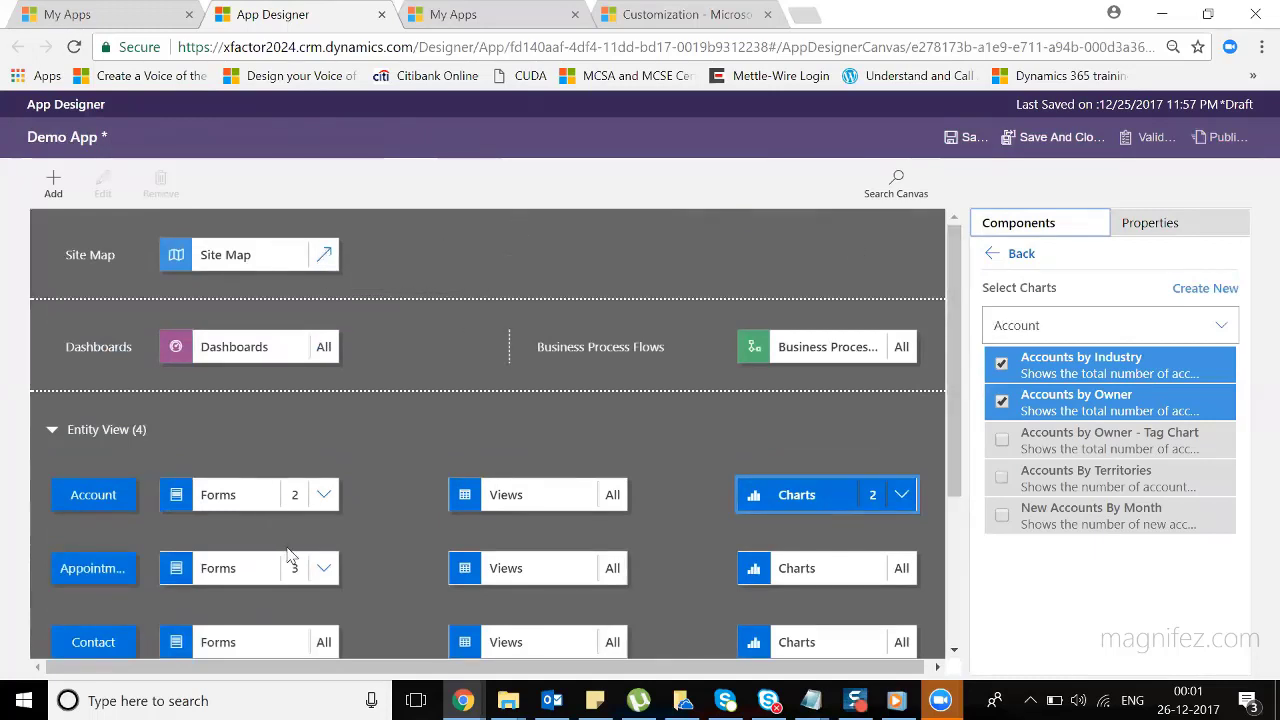
{"action": "left_click", "coordinate": [330, 350]}
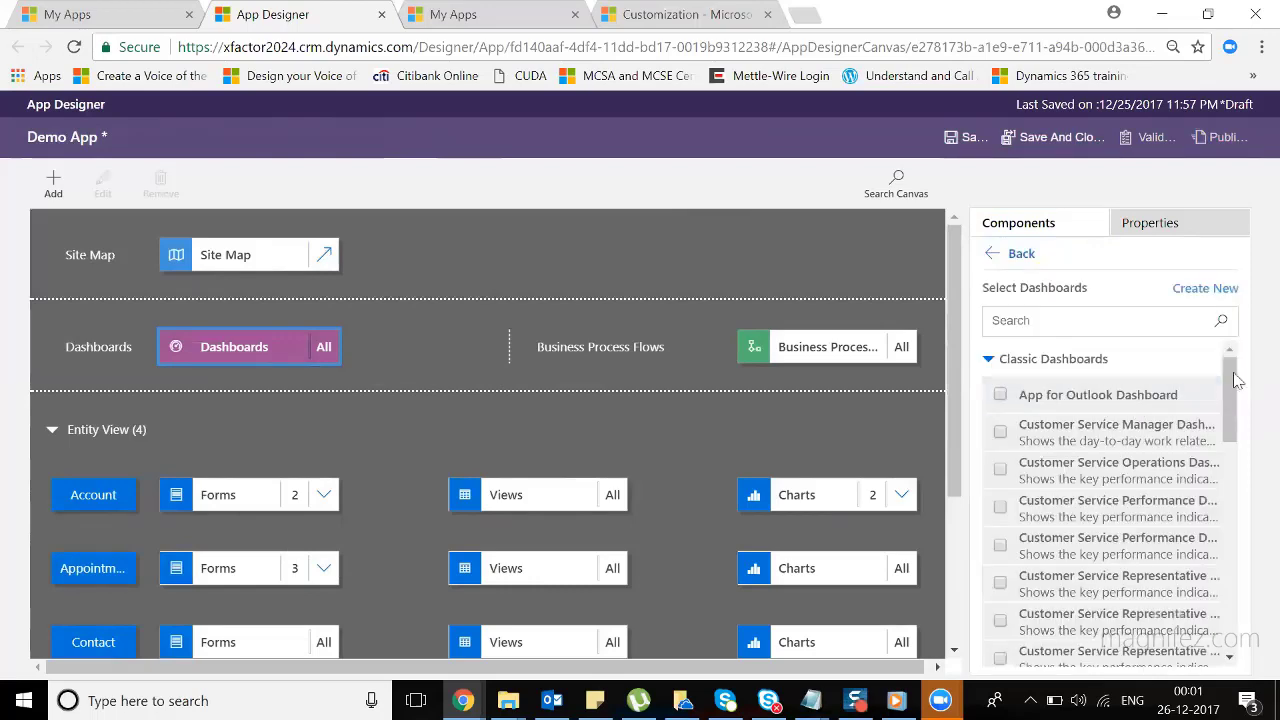
{"action": "left_click_drag", "start_coordinate": [1236, 380], "coordinate": [1230, 340]}
{"action": "left_click", "coordinate": [914, 356]}
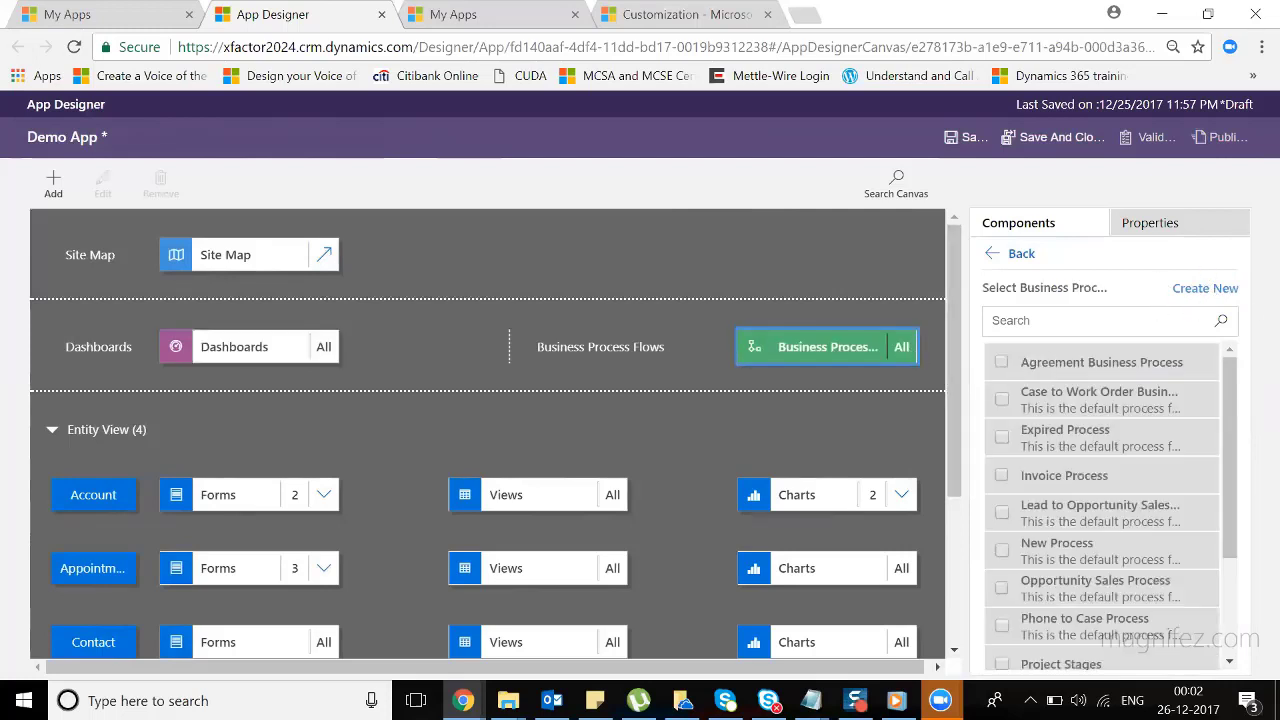
Include the Agreement, Case to Work Order and Invoice Process business process flows in the app and save it.
{"action": "left_click_drag", "start_coordinate": [1232, 403], "coordinate": [1245, 380]}
{"action": "left_click", "coordinate": [1001, 364]}
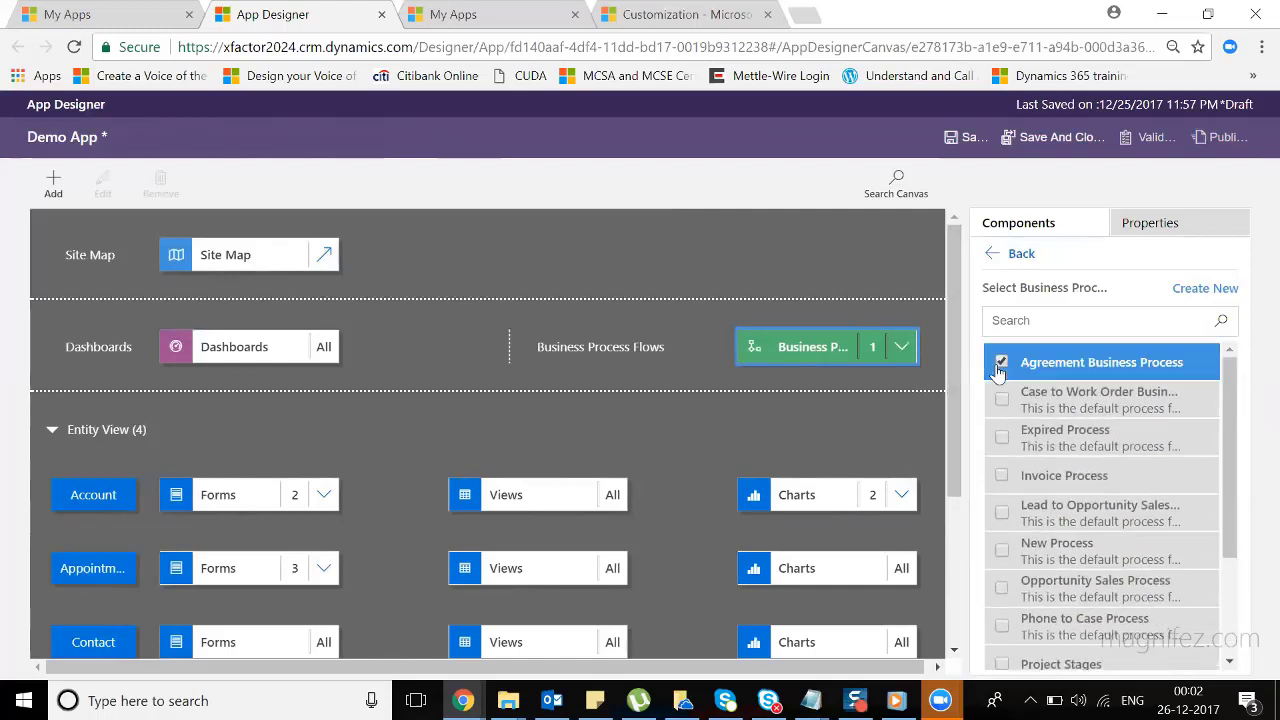
{"action": "left_click", "coordinate": [1001, 398]}
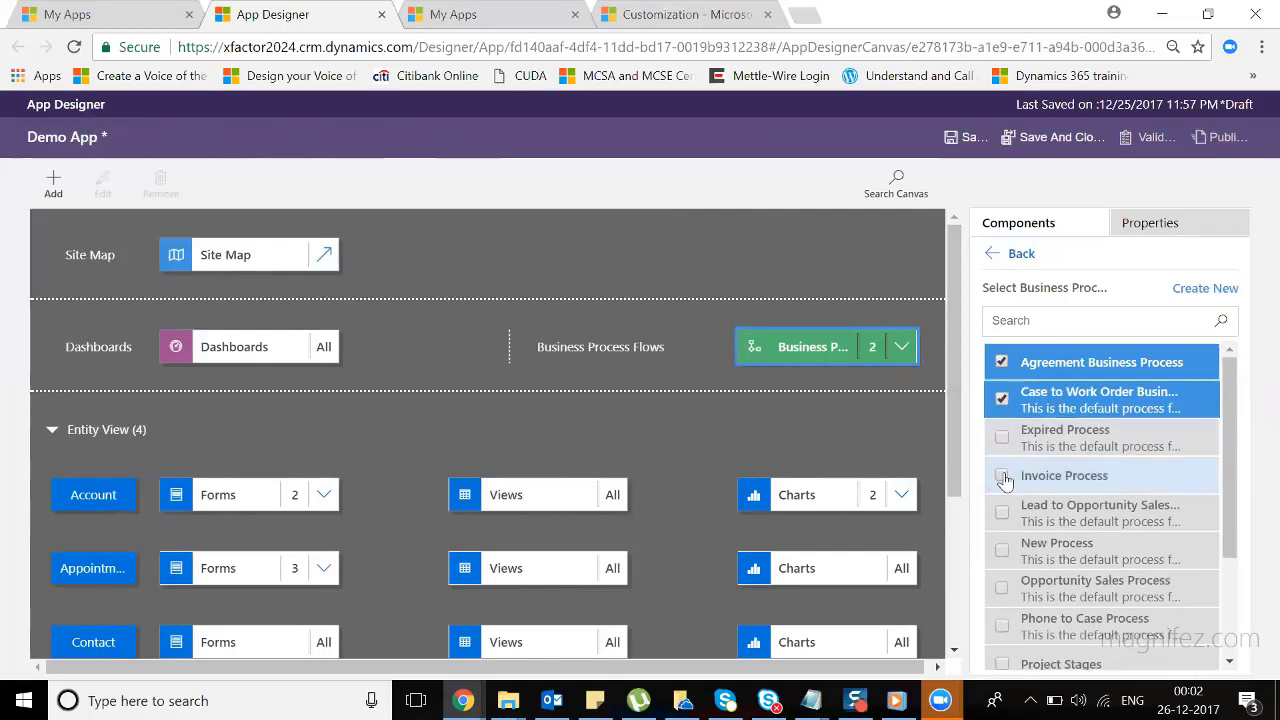
{"action": "left_click", "coordinate": [1002, 476]}
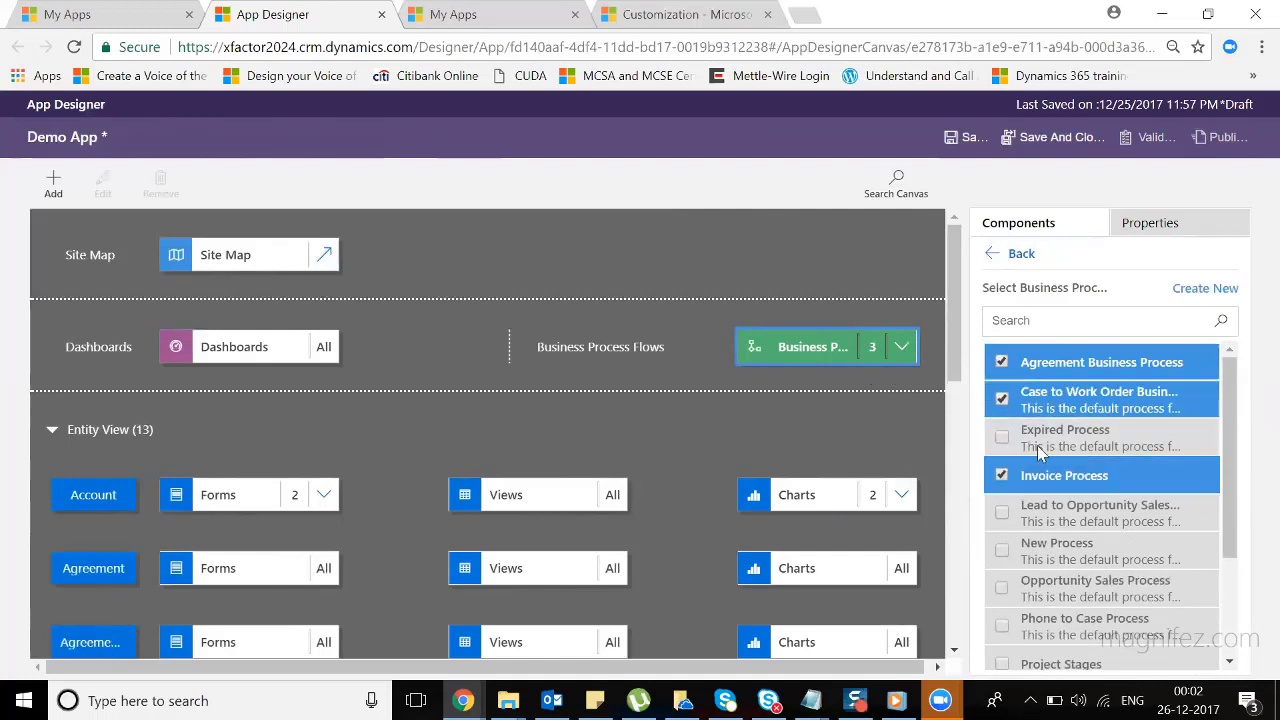
{"action": "left_click", "coordinate": [966, 140]}
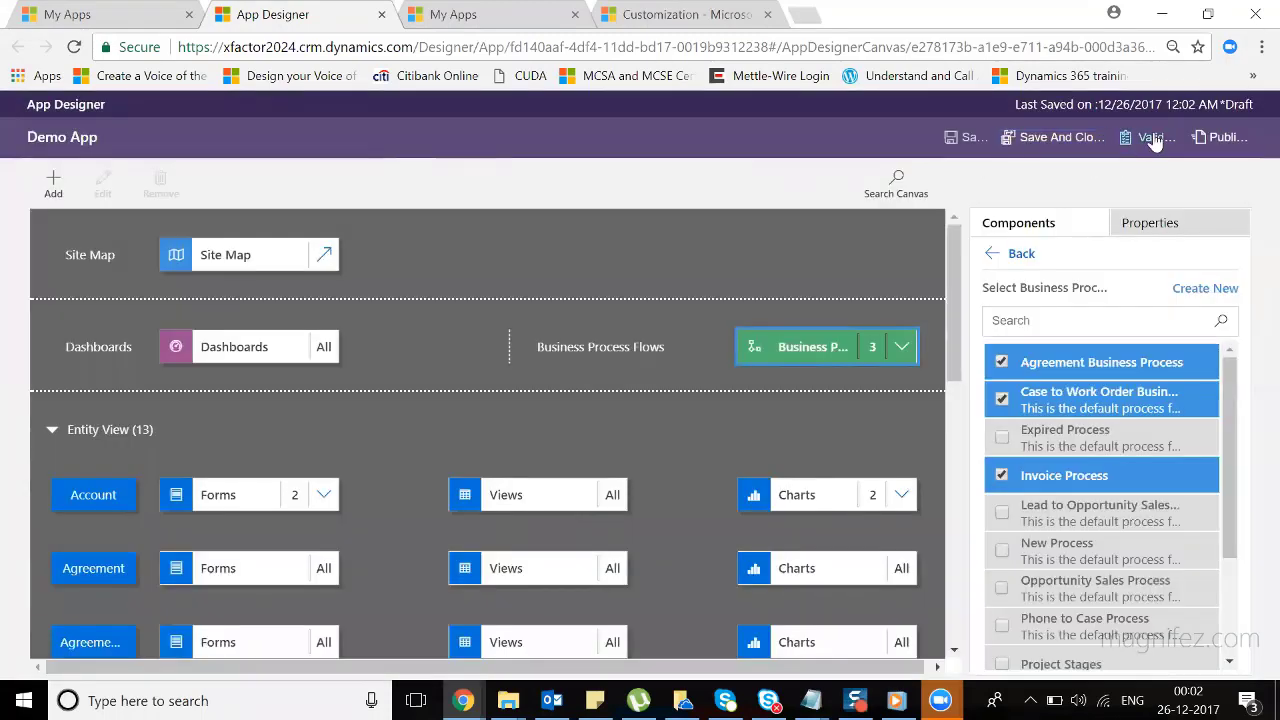
Validate the app, then review the flagged form dependencies and the warning details before dismissing the notification.
{"action": "left_click", "coordinate": [1152, 138]}
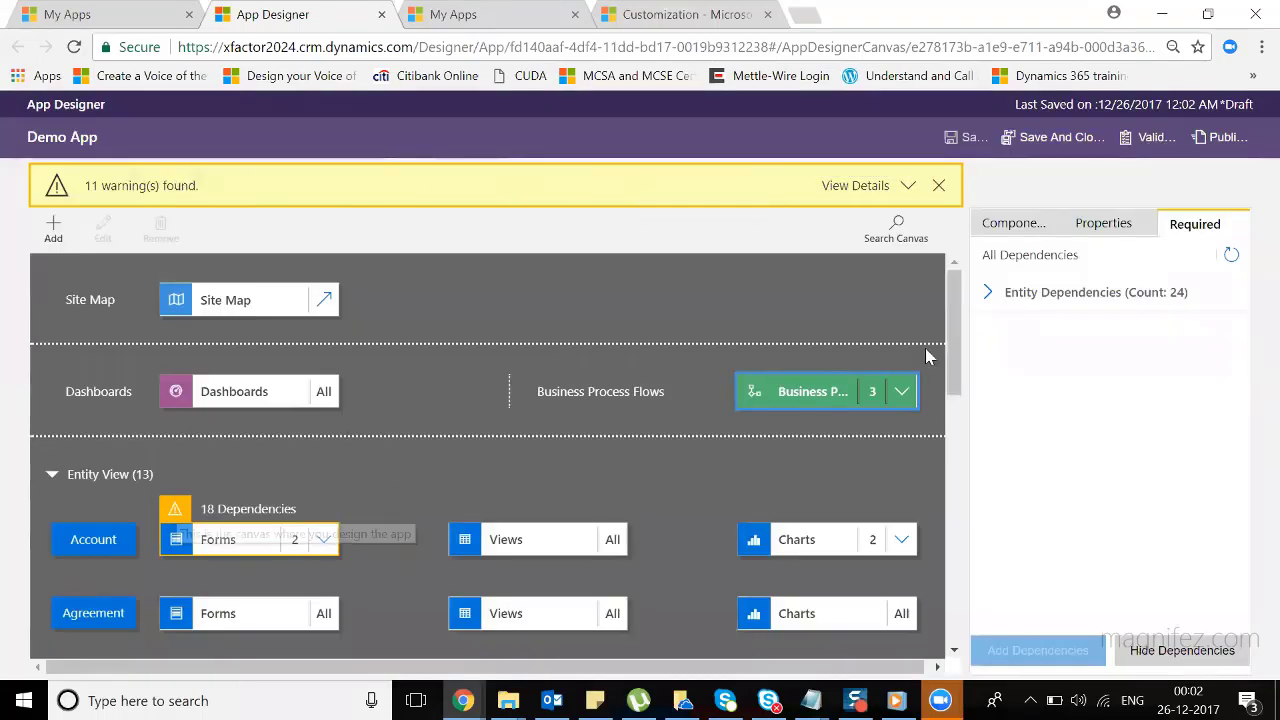
{"action": "scroll", "coordinate": [957, 340], "scroll_direction": "down", "scroll_amount": 1}
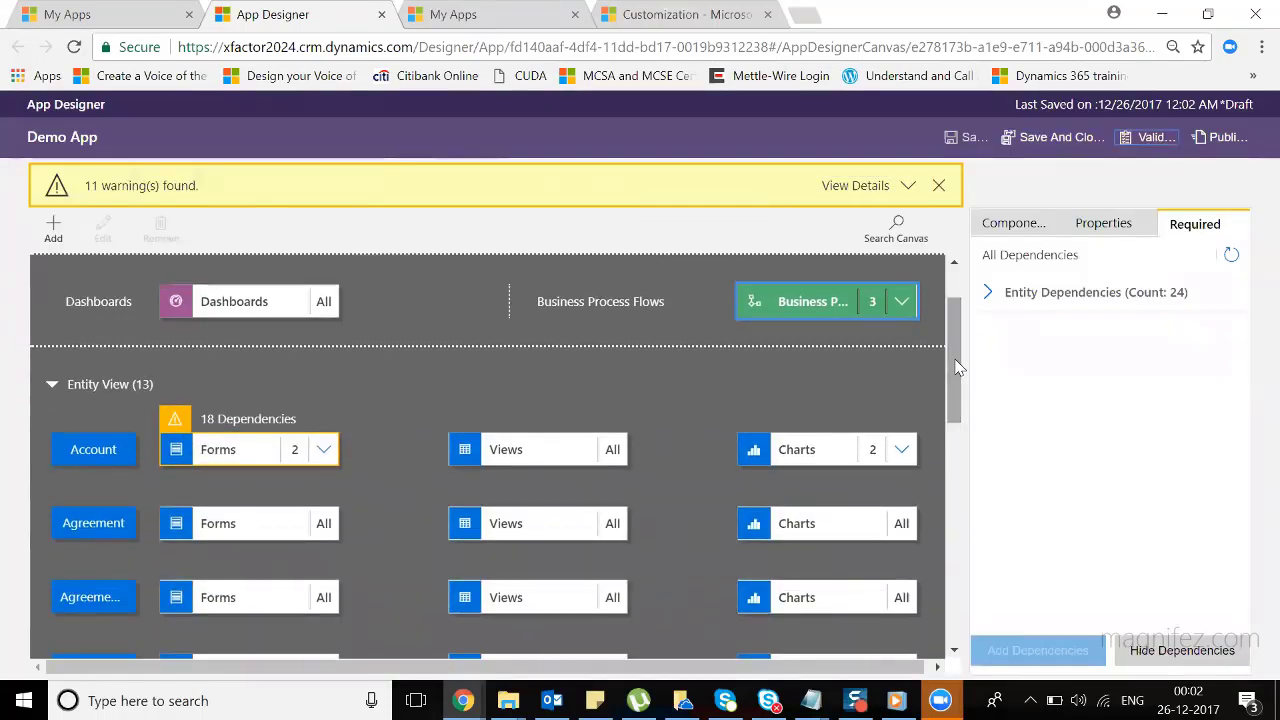
{"action": "left_click", "coordinate": [175, 420]}
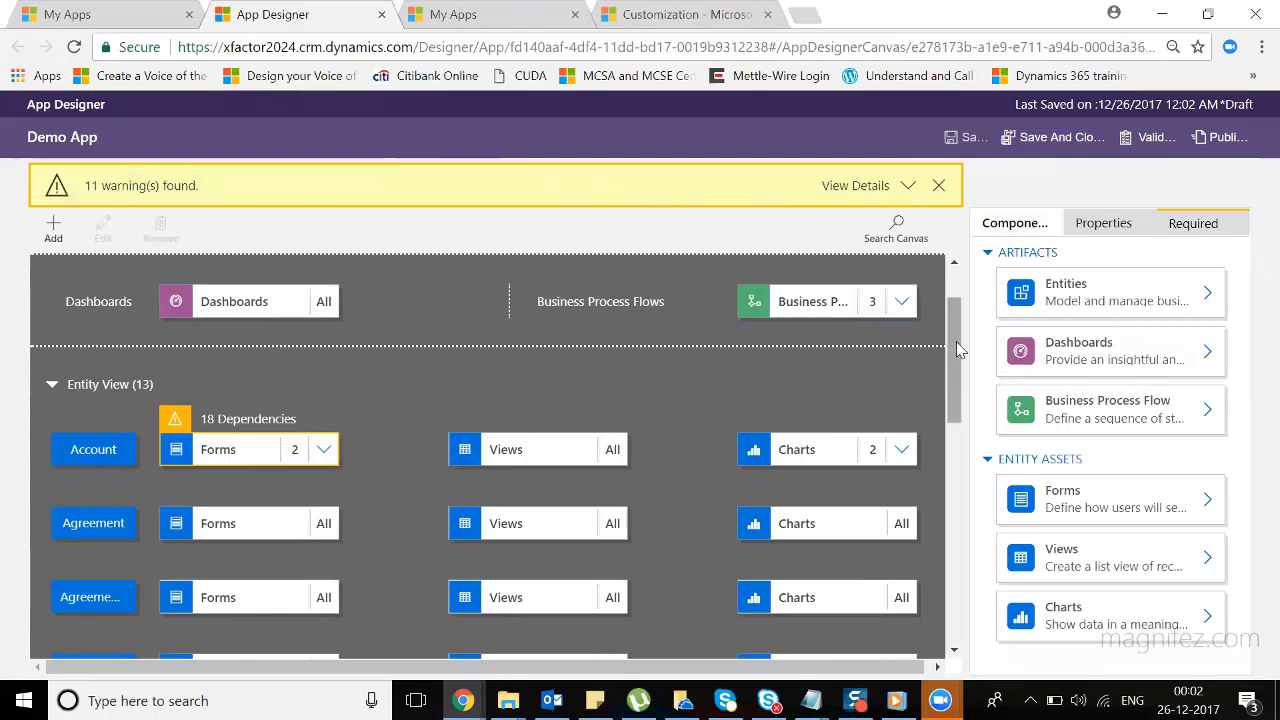
{"action": "scroll", "coordinate": [952, 350], "scroll_direction": "down", "scroll_amount": 3}
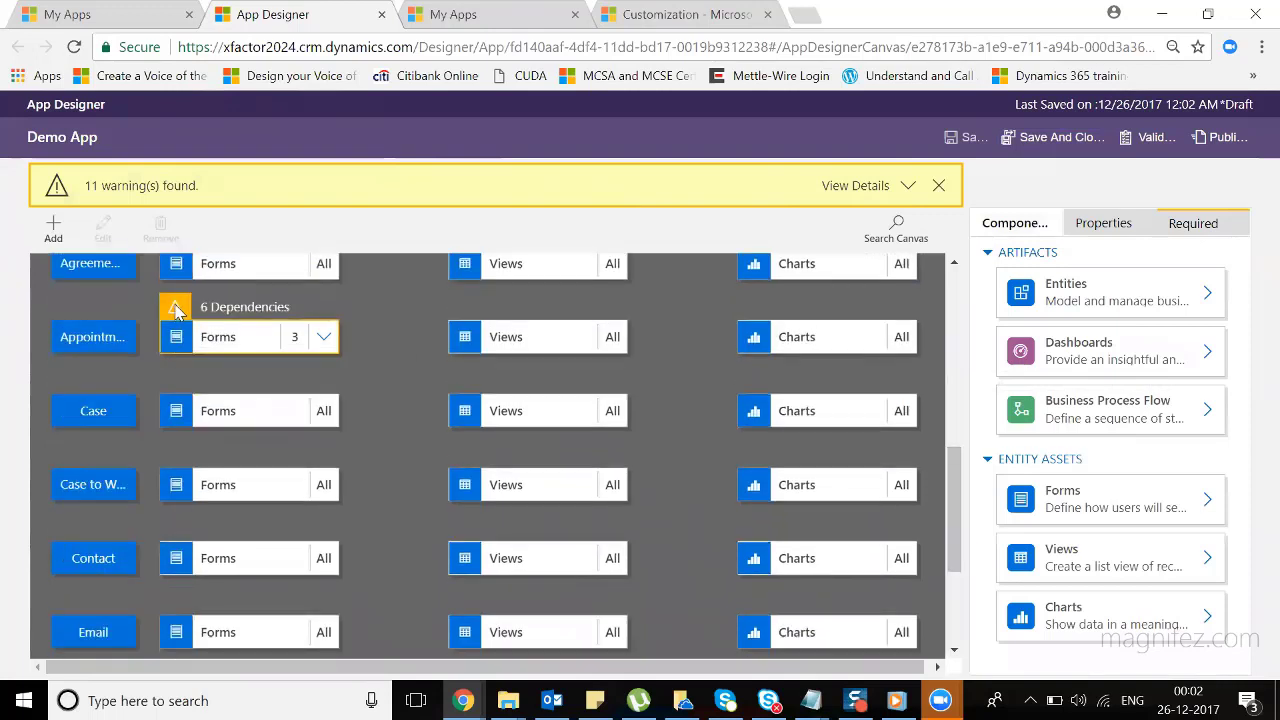
{"action": "left_click", "coordinate": [908, 186]}
{"action": "key", "text": "Tab"}
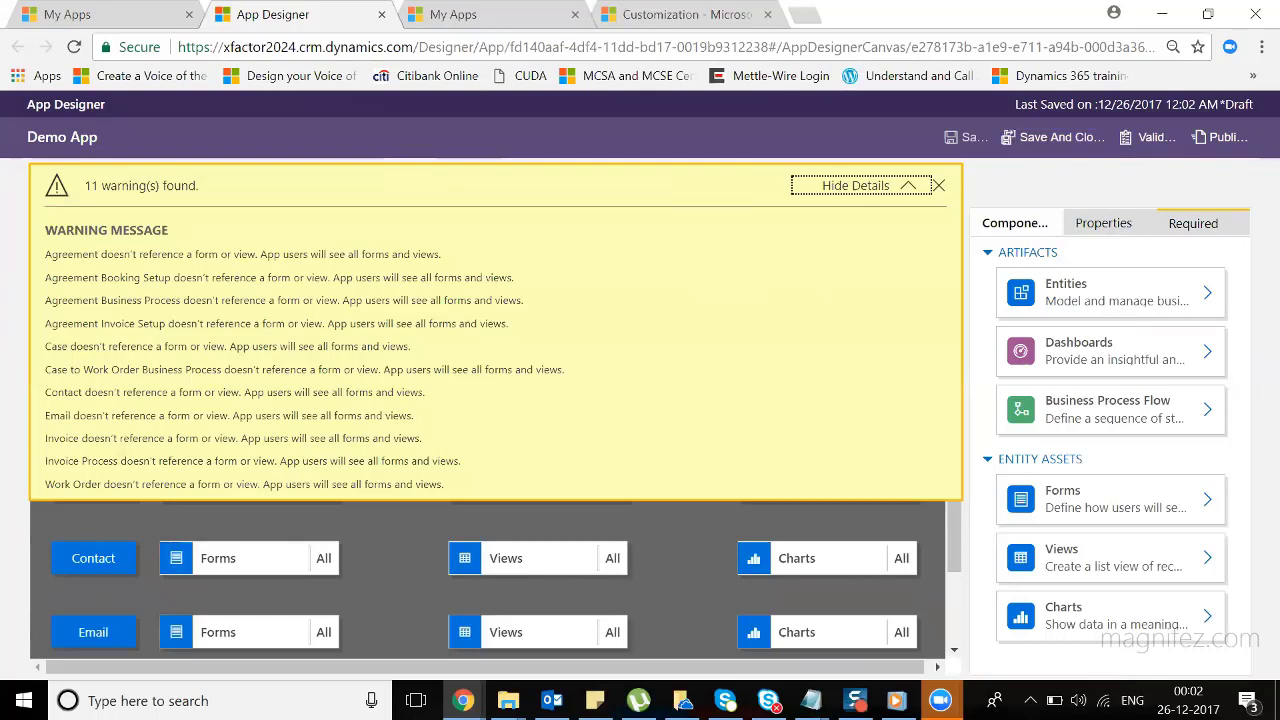
{"action": "left_click", "coordinate": [15, 535]}
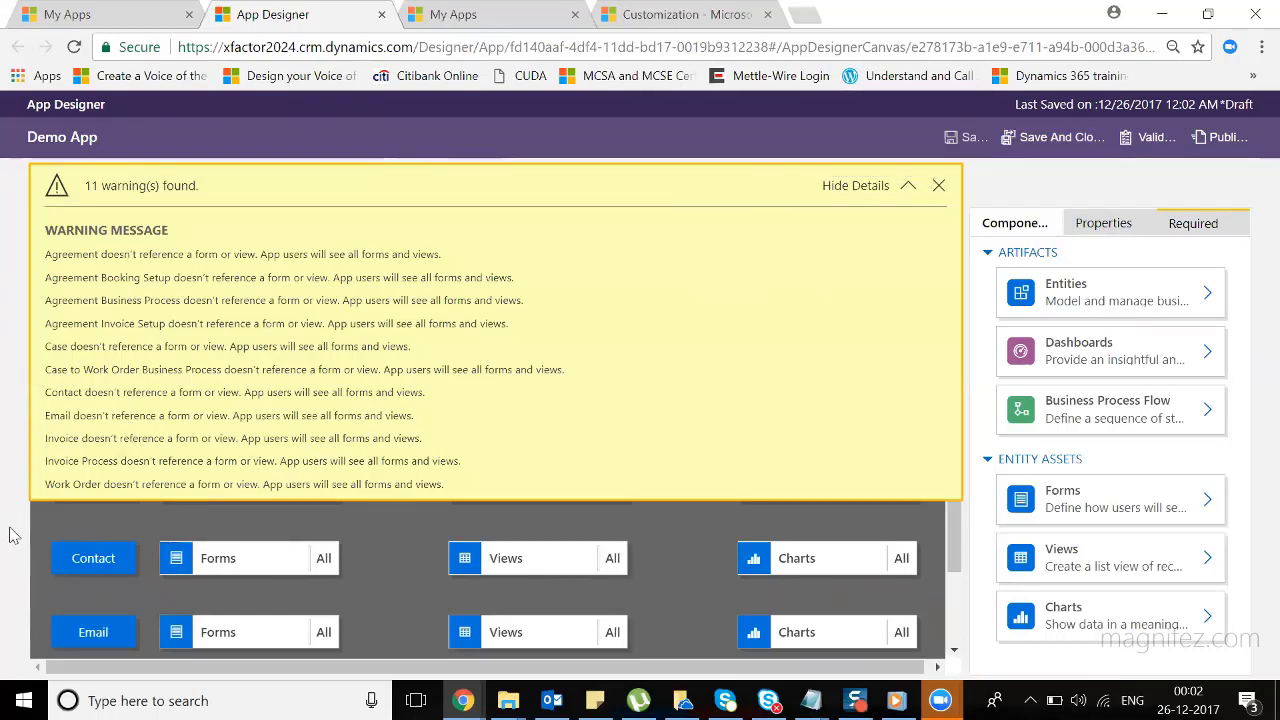
{"action": "left_click", "coordinate": [939, 185]}
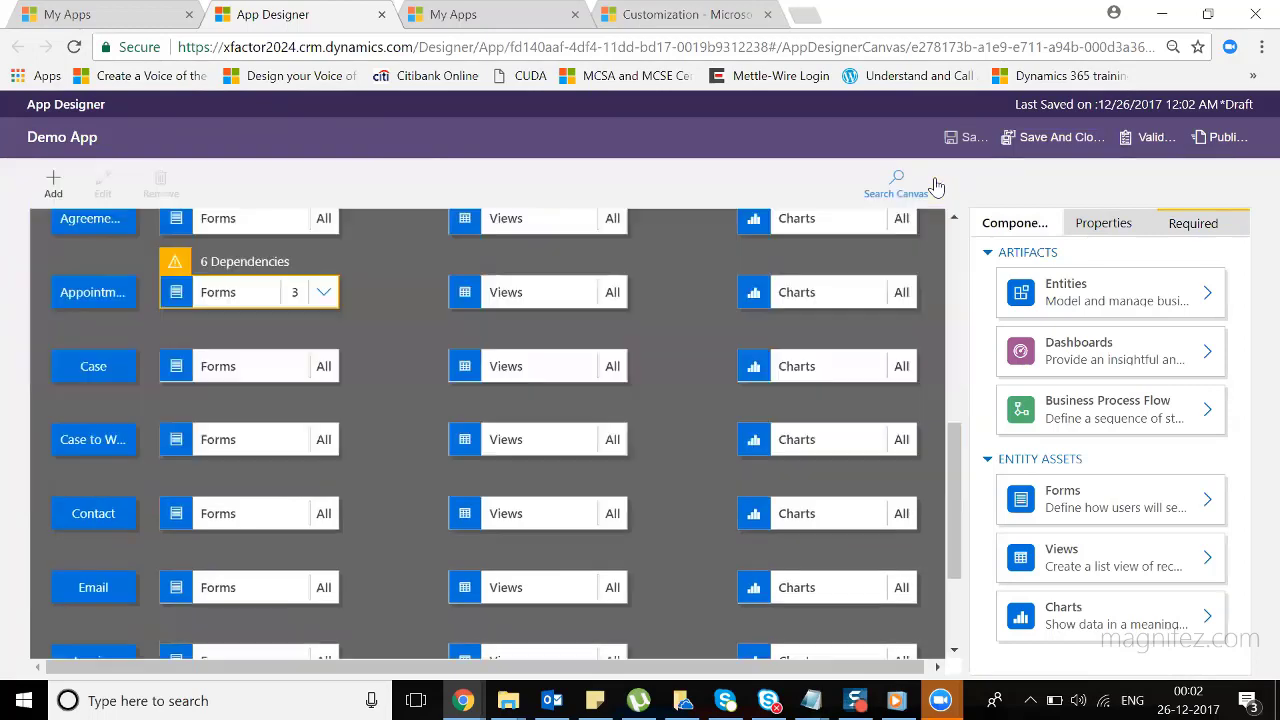
Include all of the Appointment entity's forms, briefly opening its Appointment main form and closing it.
{"action": "scroll", "coordinate": [330, 572], "scroll_direction": "up", "scroll_amount": 3}
{"action": "left_click", "coordinate": [323, 518]}
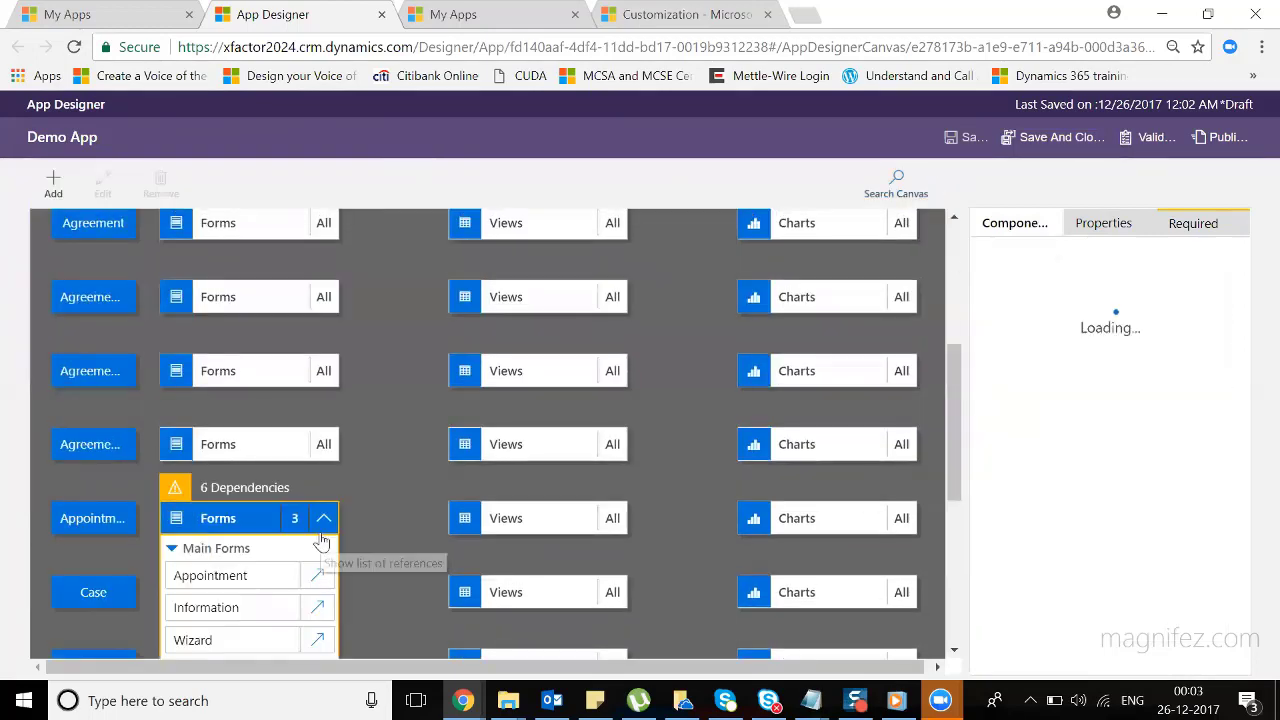
{"action": "left_click", "coordinate": [320, 571]}
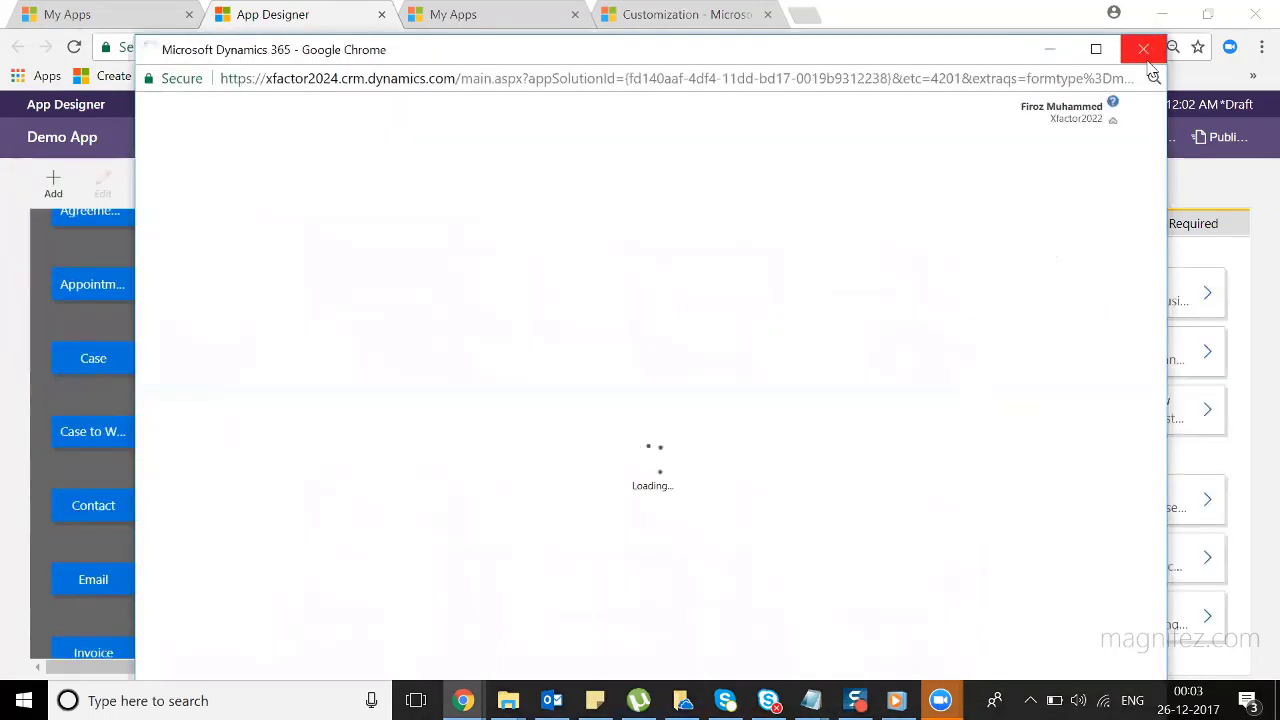
{"action": "left_click", "coordinate": [1145, 52]}
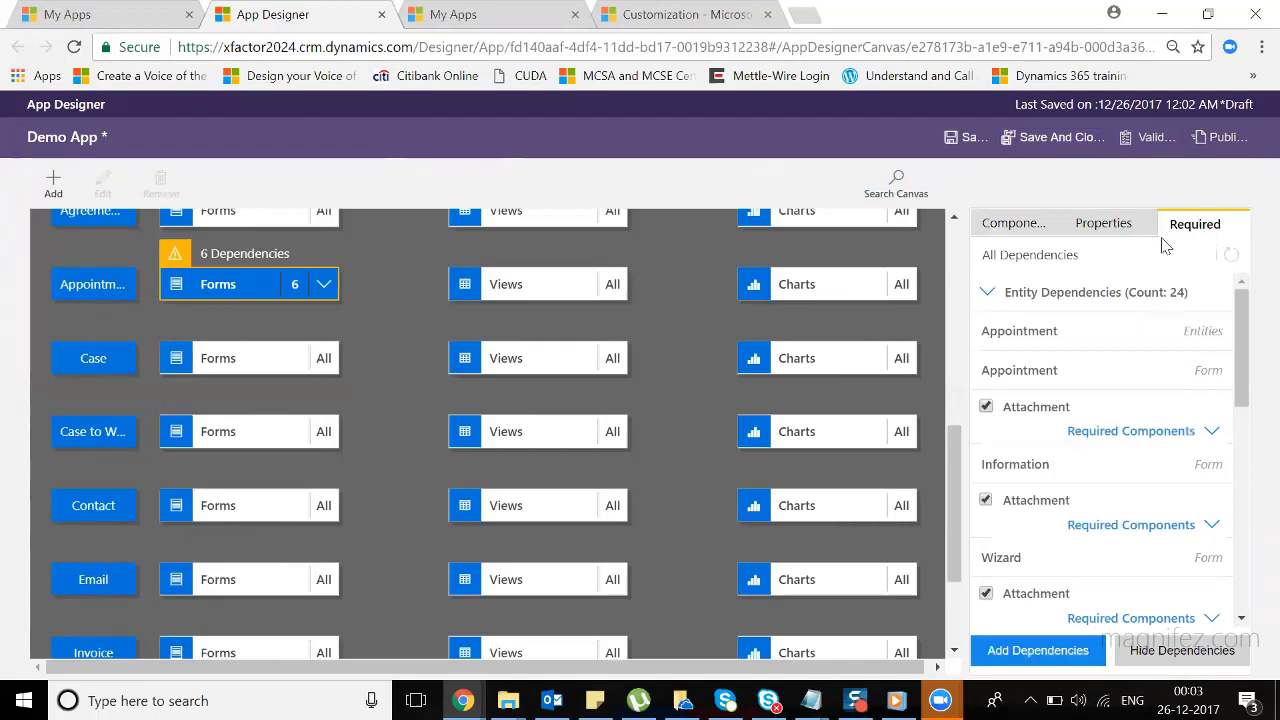
Review the required entity dependencies of the Appointment and Account forms and save the app.
{"action": "left_click", "coordinate": [1252, 412]}
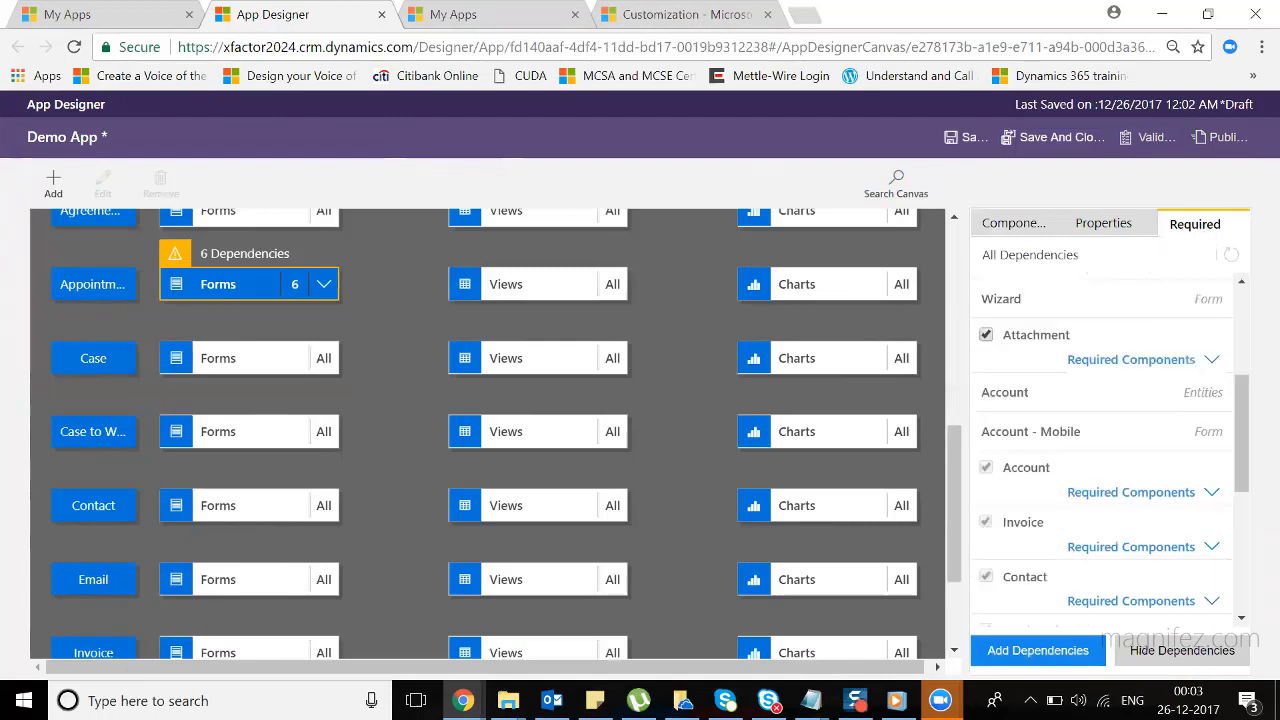
{"action": "left_click", "coordinate": [1245, 552]}
{"action": "left_click", "coordinate": [1245, 552]}
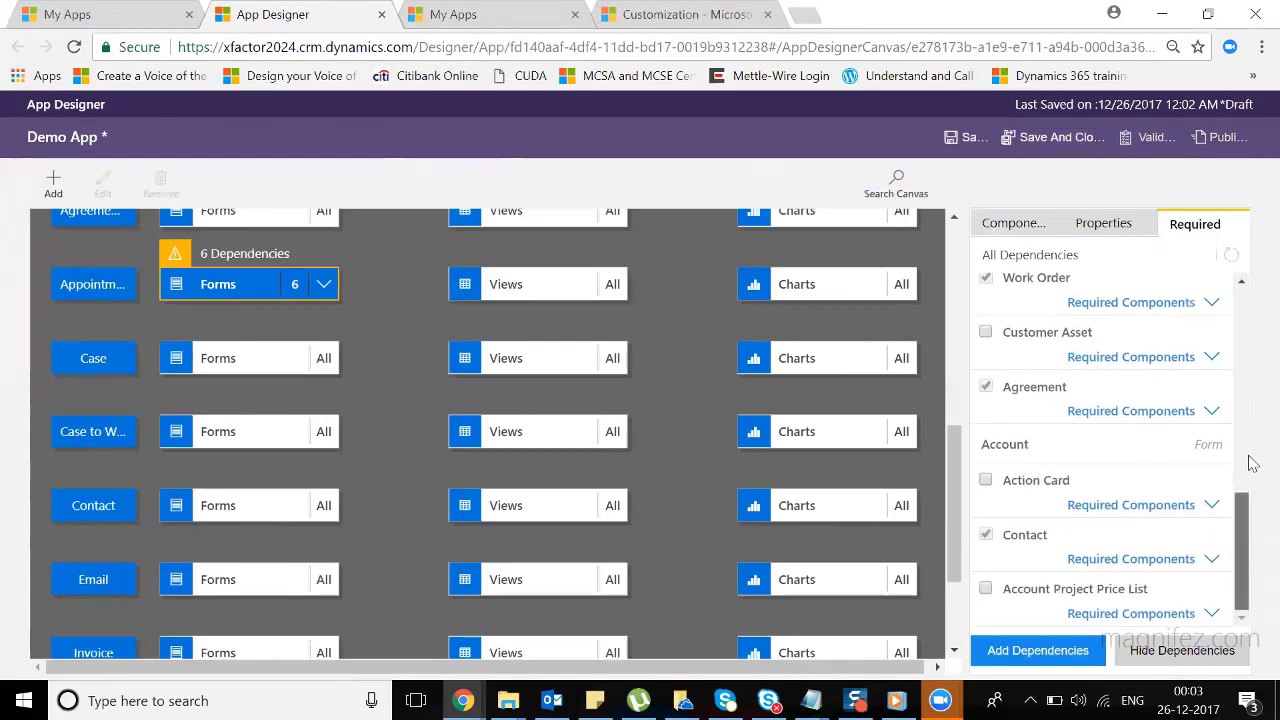
{"action": "left_click", "coordinate": [972, 141]}
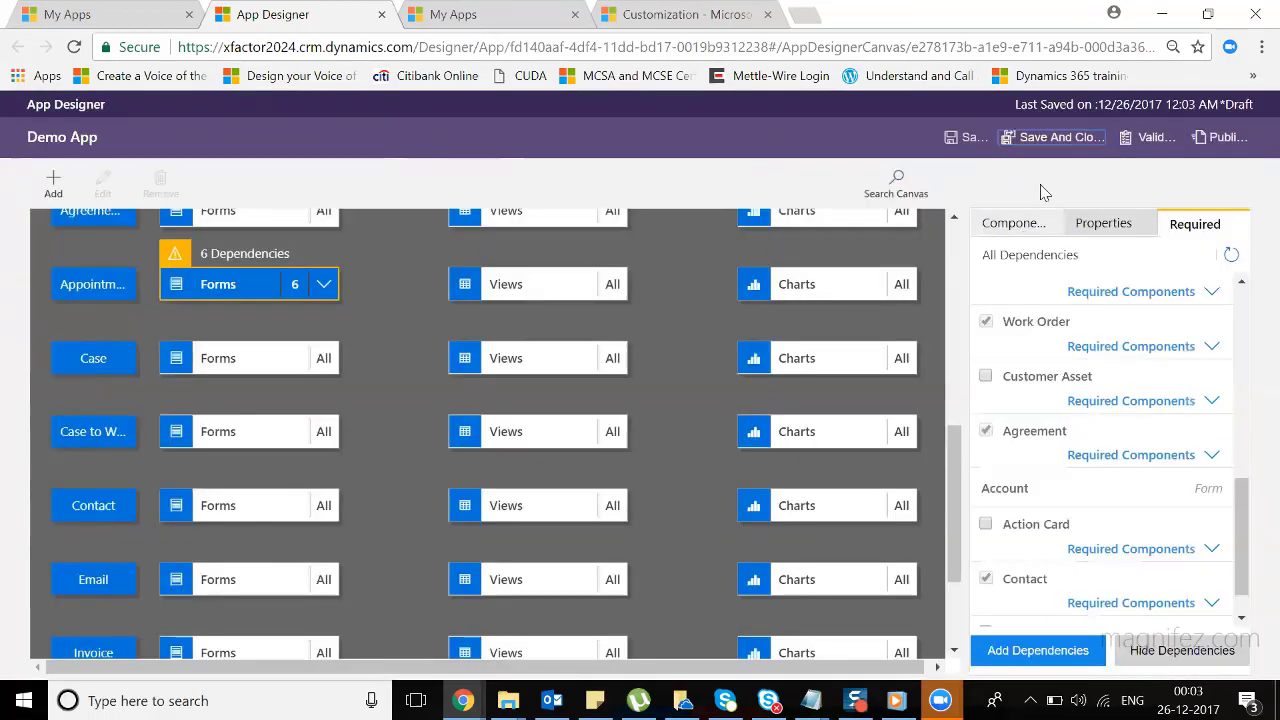
Validate the app again and add the selected required dependencies.
{"action": "left_click", "coordinate": [1149, 140]}
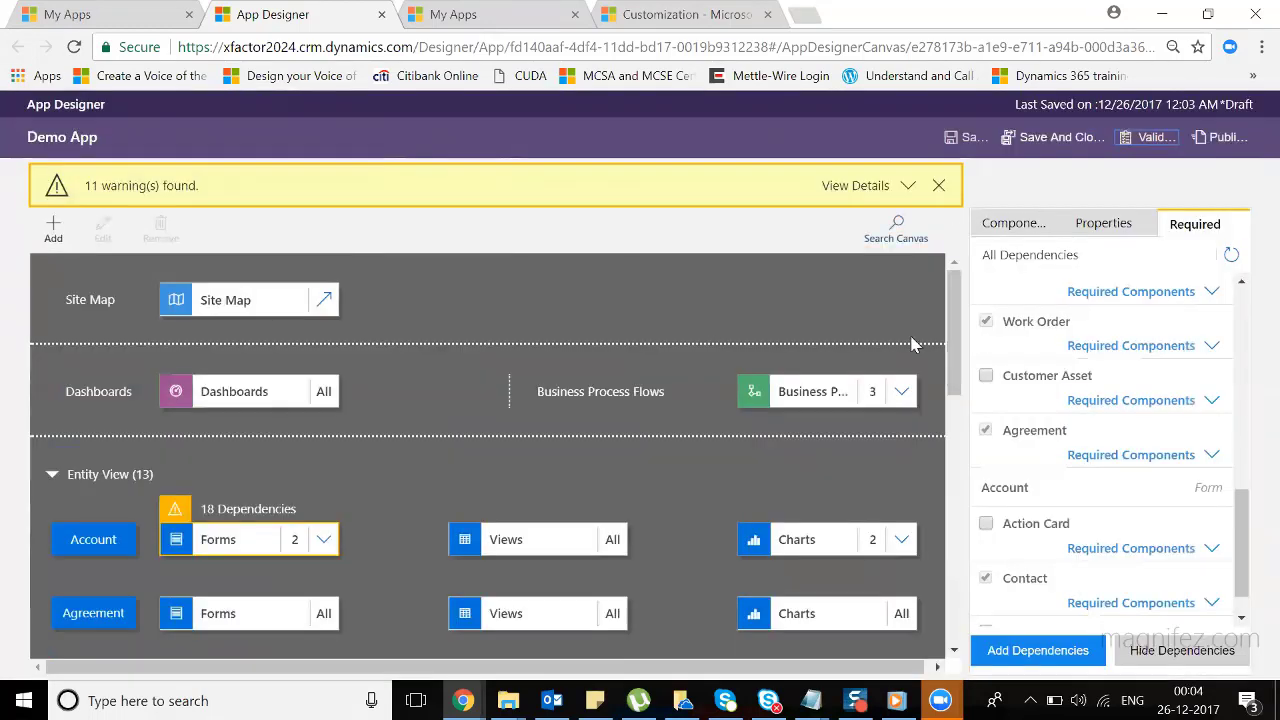
{"action": "left_click_drag", "start_coordinate": [953, 330], "coordinate": [972, 548]}
{"action": "left_click", "coordinate": [1060, 654]}
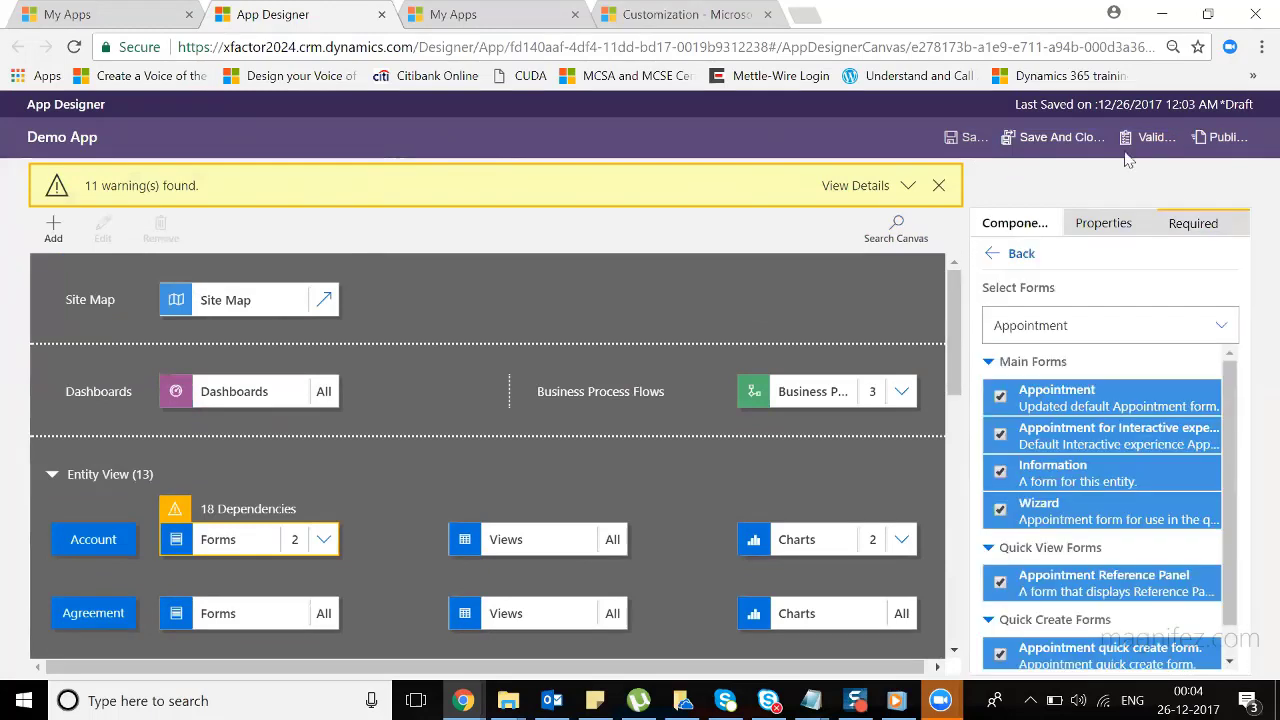
Publish the app and open Demo App from the refreshed list of published apps.
{"action": "left_click", "coordinate": [1210, 138]}
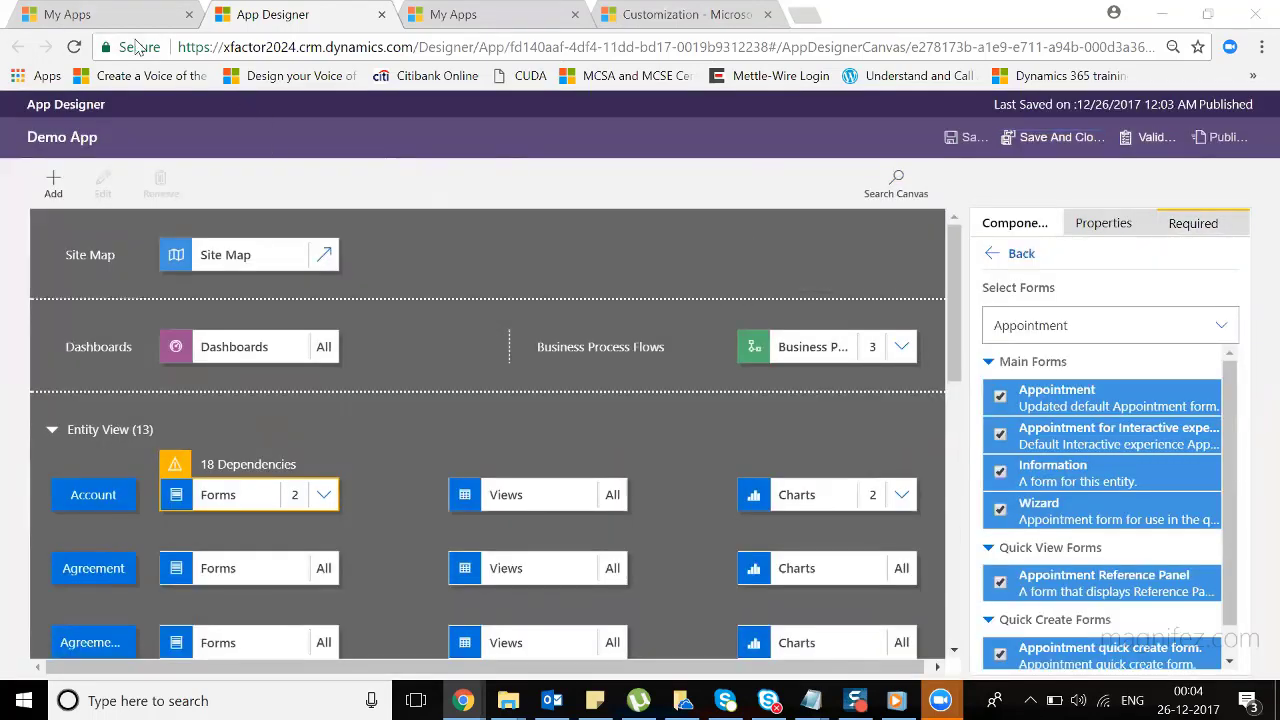
{"action": "key", "text": "ctrl+1"}
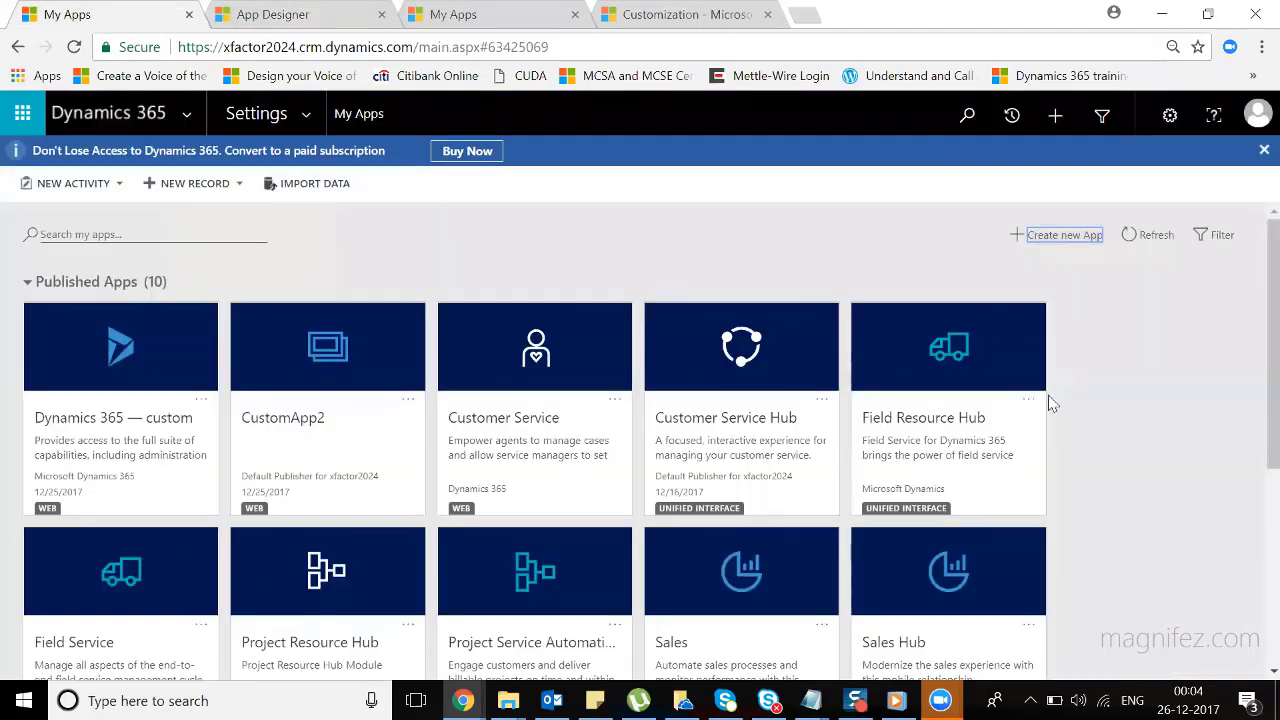
{"action": "left_click_drag", "start_coordinate": [1251, 371], "coordinate": [1250, 316]}
{"action": "left_click", "coordinate": [74, 47]}
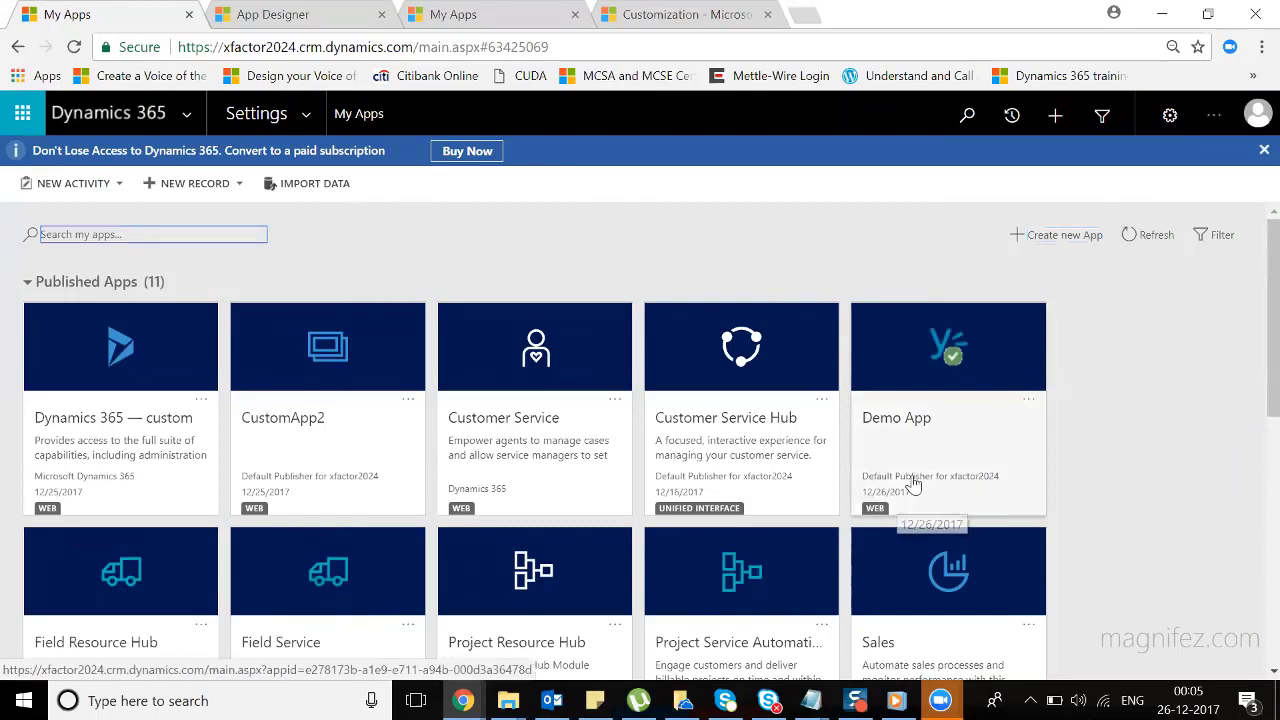
{"action": "left_click", "coordinate": [946, 482]}
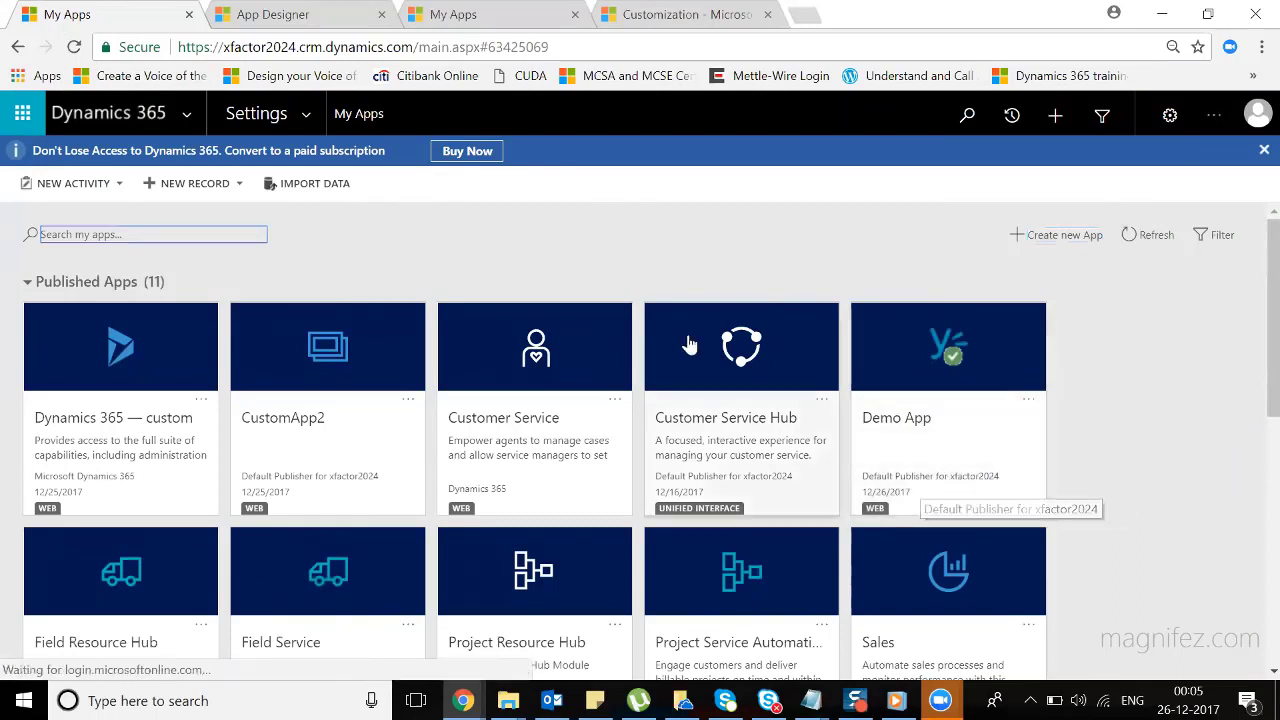
Switch to Demo App through the list of available Dynamics 365 apps.
{"action": "left_click", "coordinate": [188, 117]}
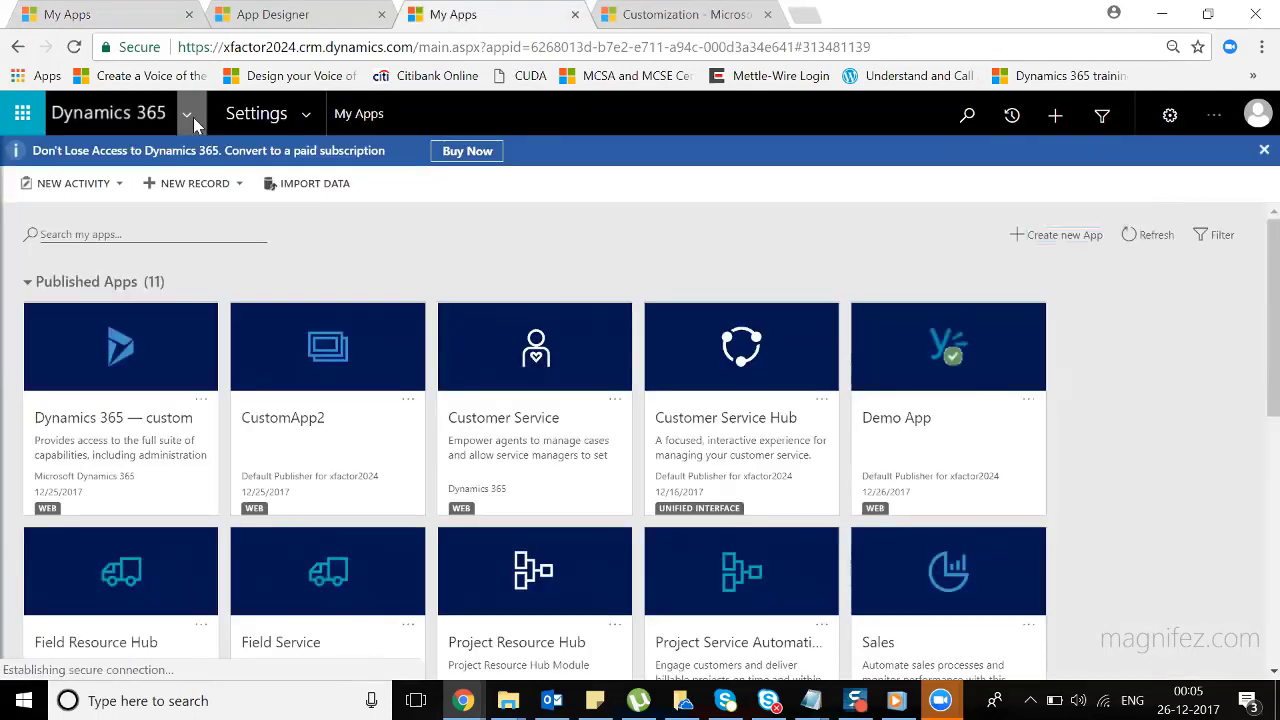
{"action": "left_click", "coordinate": [193, 117]}
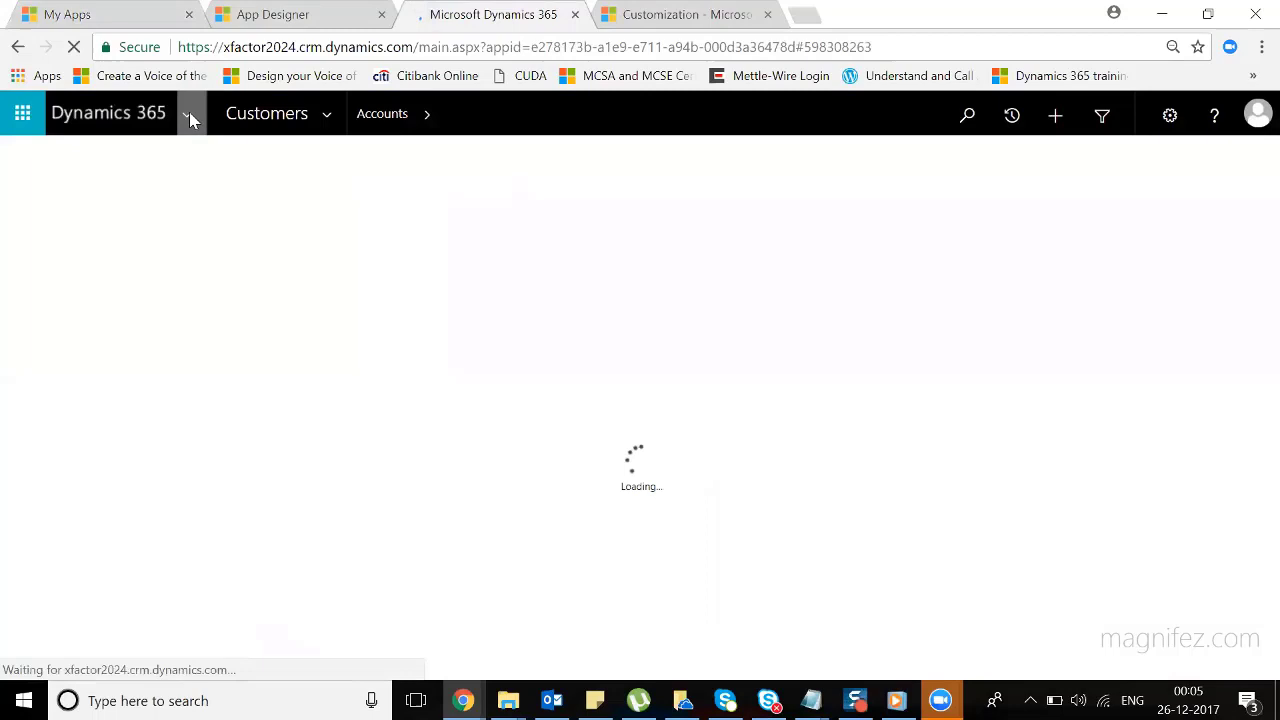
{"action": "left_click", "coordinate": [189, 112]}
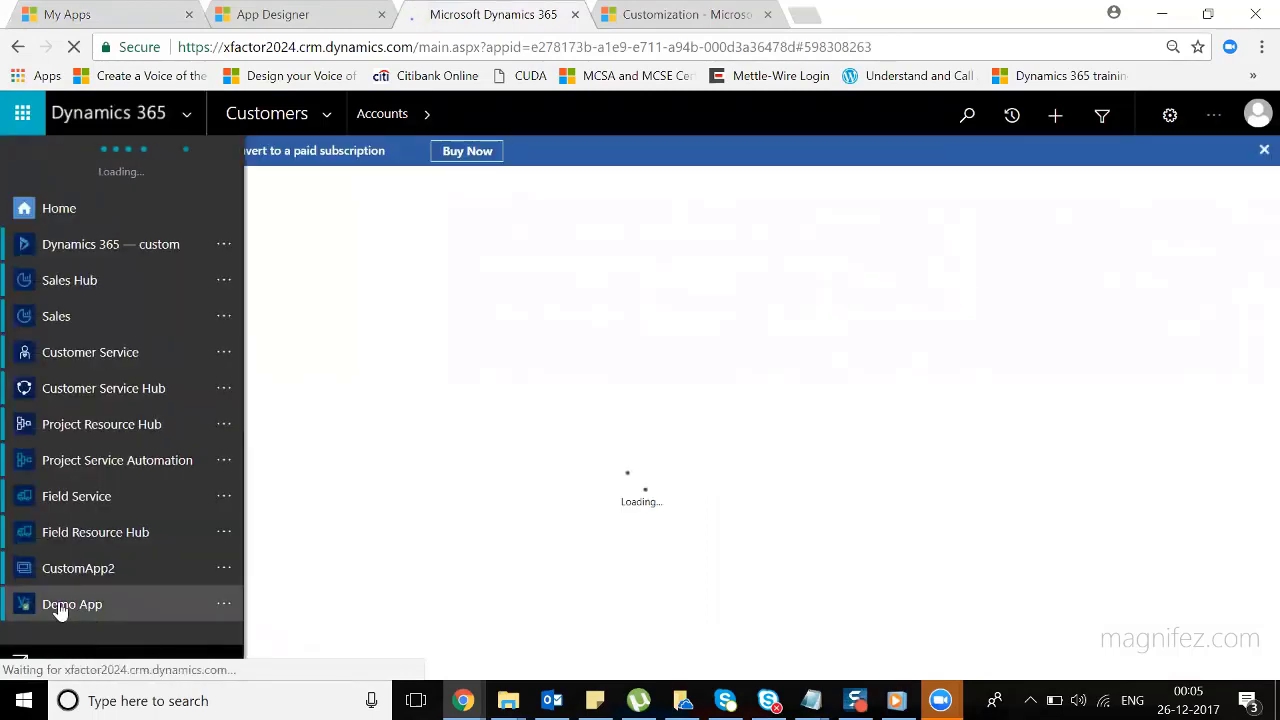
{"action": "left_click", "coordinate": [74, 610]}
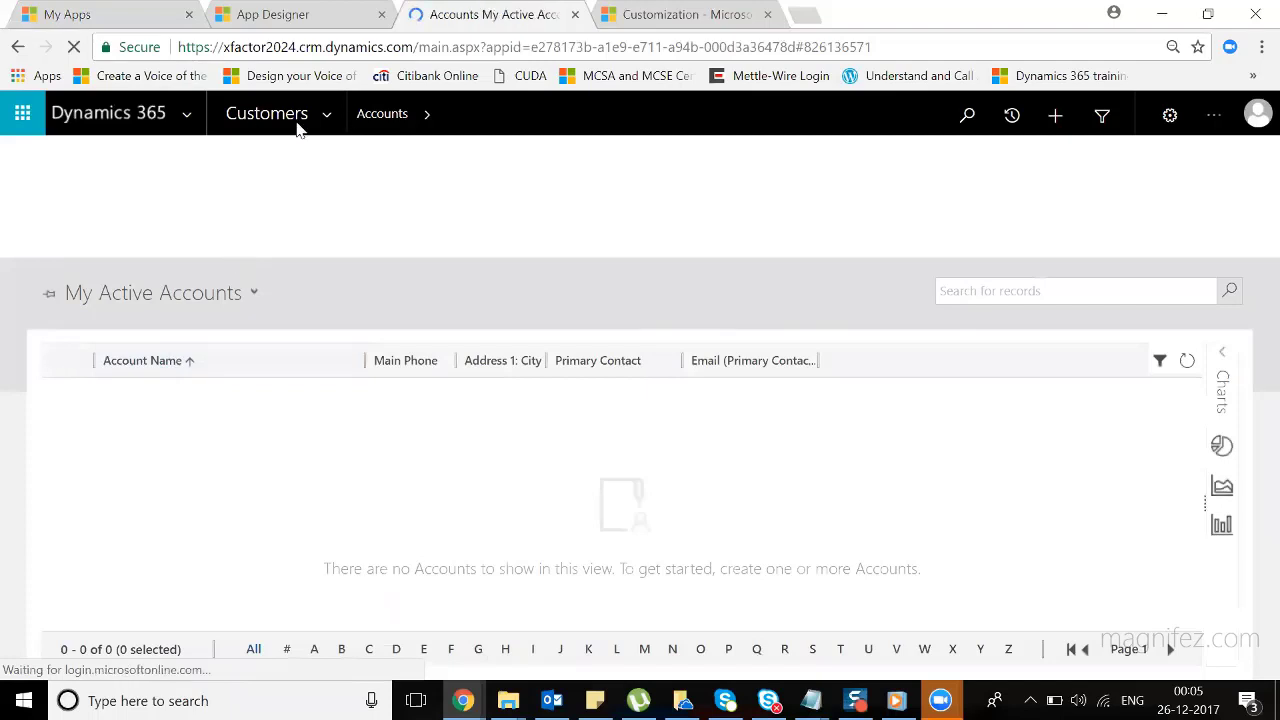
Check the Customers area's site map, open Accounts and show the All Accounts view.
{"action": "left_click", "coordinate": [323, 128]}
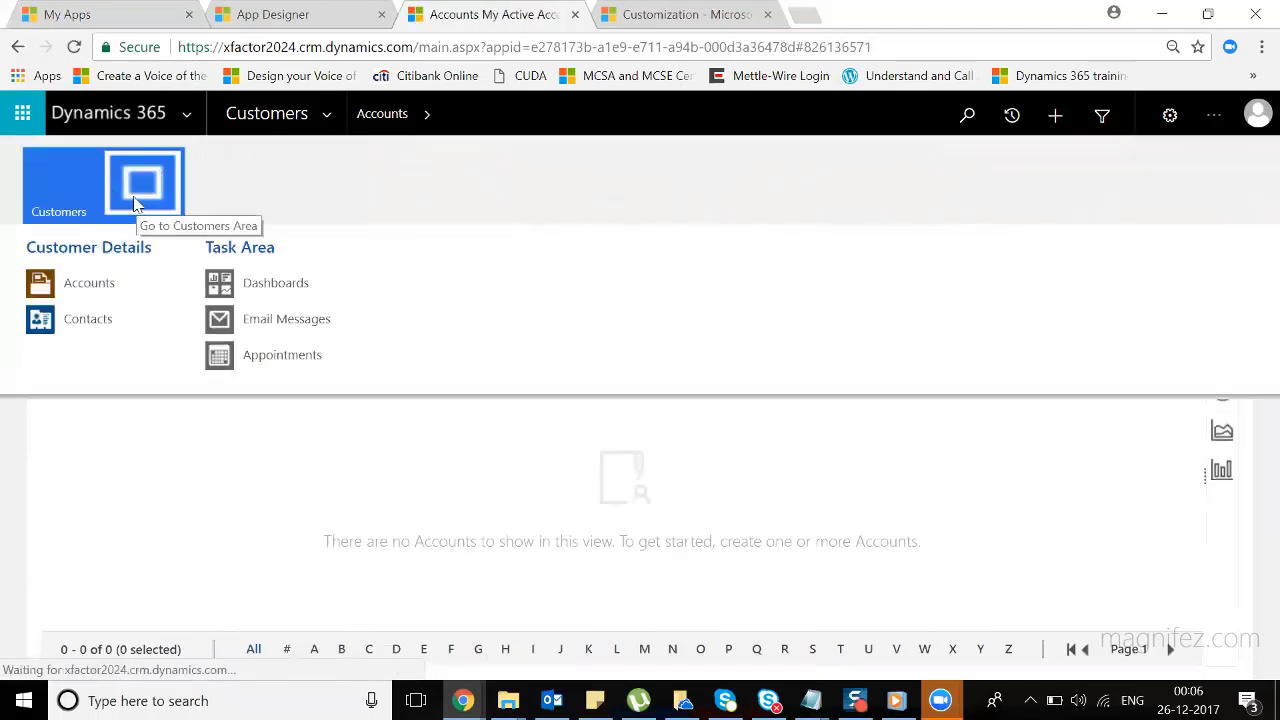
{"action": "left_click", "coordinate": [111, 293]}
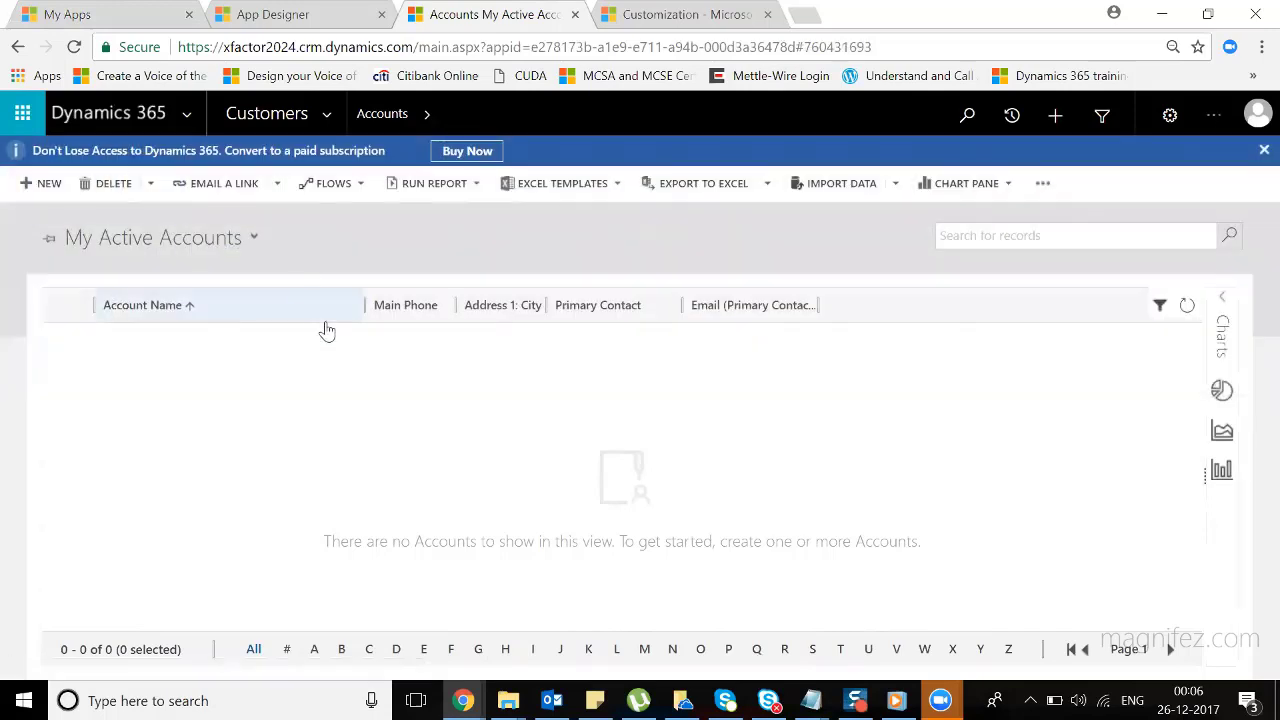
{"action": "left_click", "coordinate": [252, 240]}
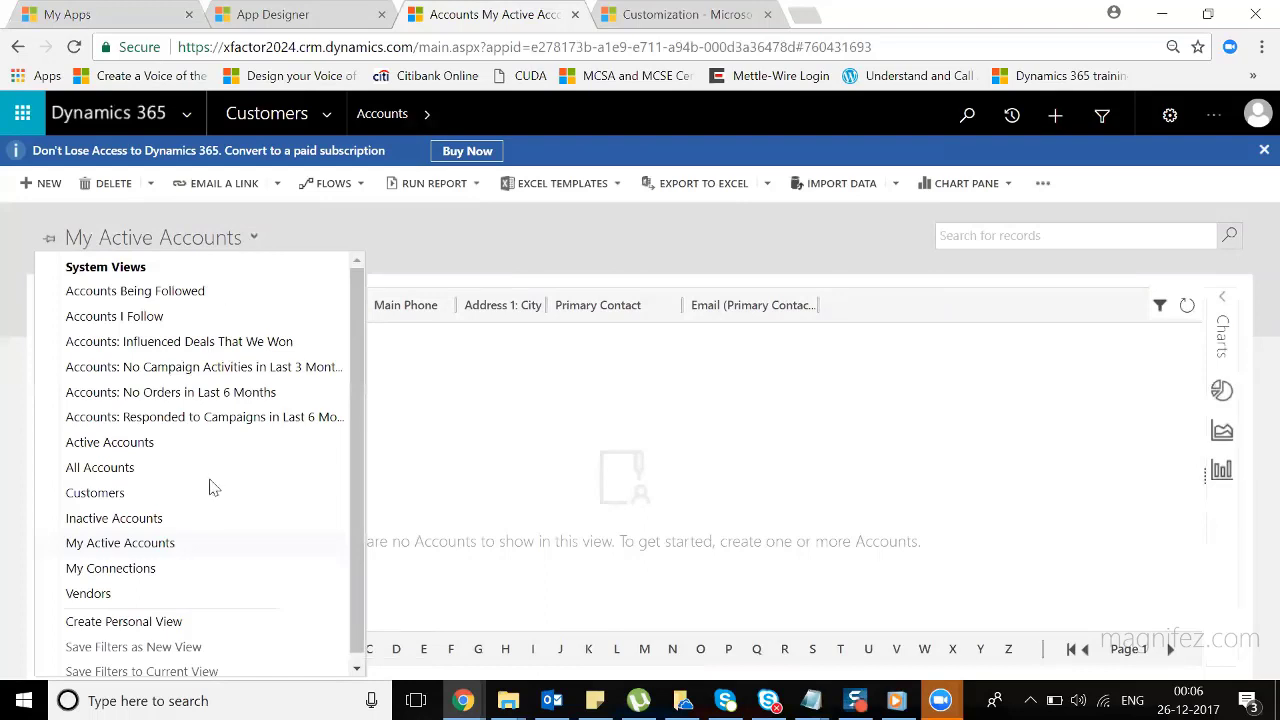
{"action": "left_click", "coordinate": [115, 475]}
Open Dashboards from the Task Area and check which system dashboards the app offers.
{"action": "left_click", "coordinate": [325, 116]}
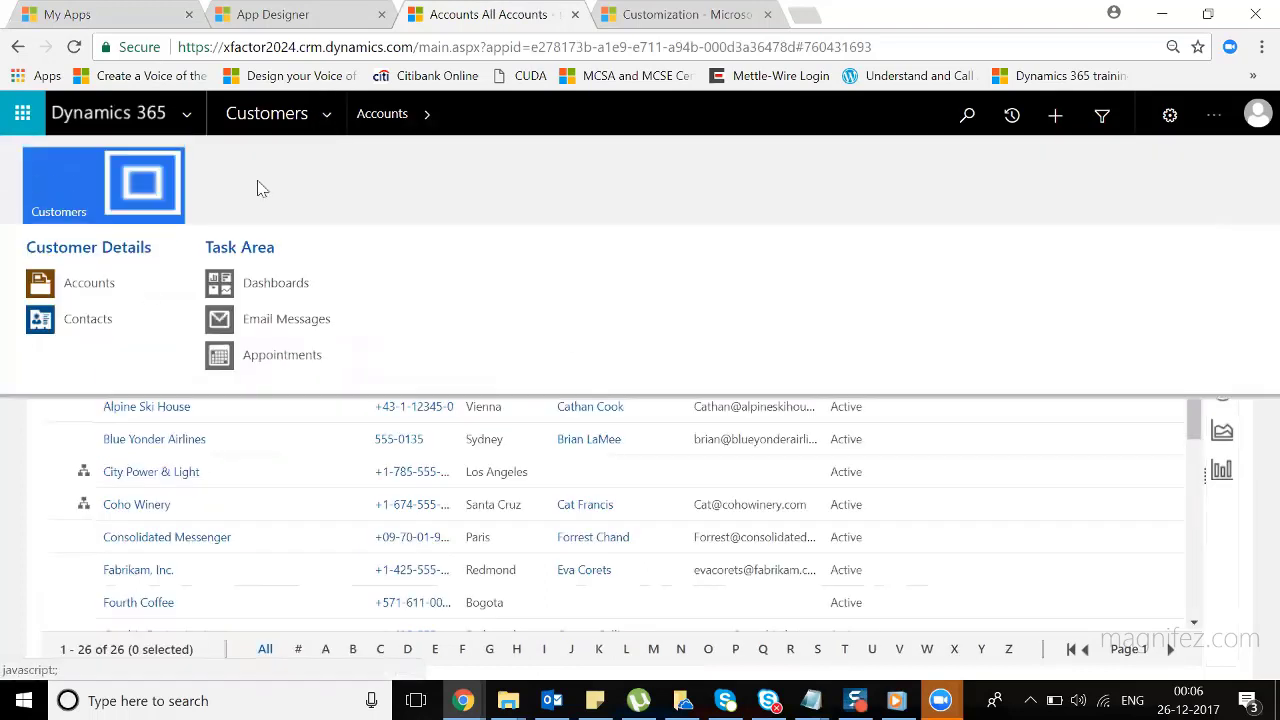
{"action": "left_click", "coordinate": [297, 293]}
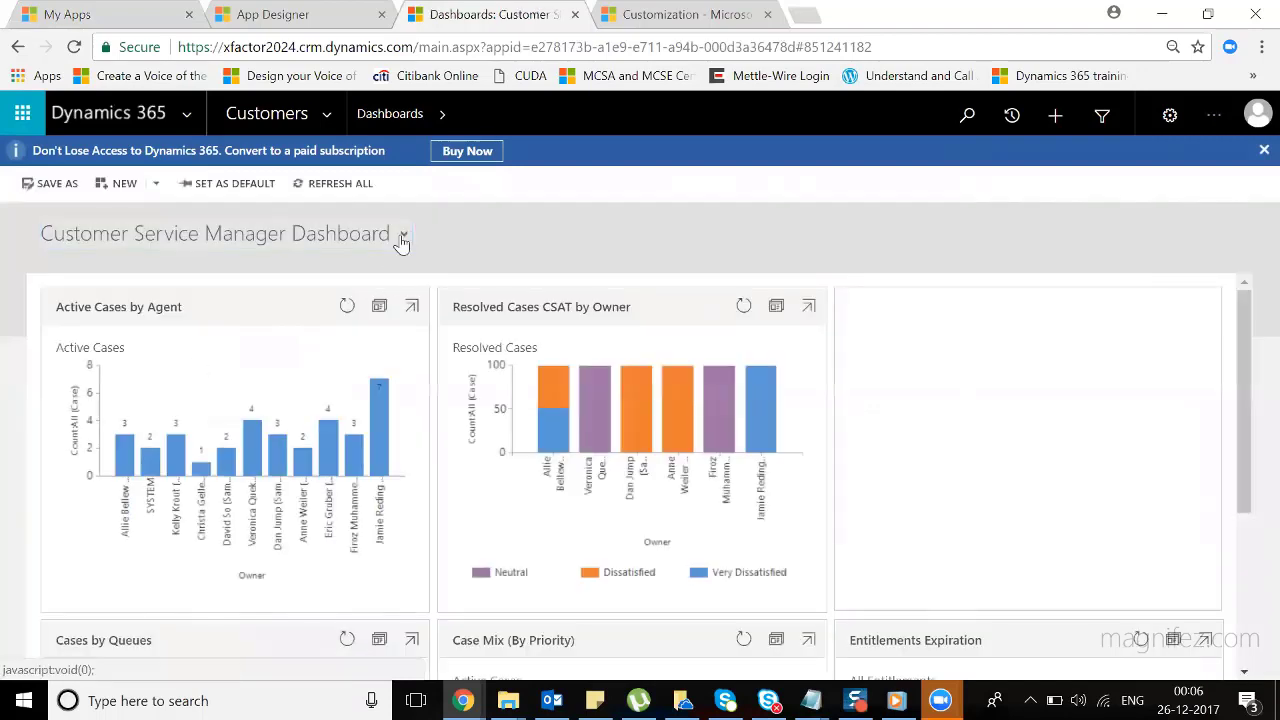
{"action": "left_click", "coordinate": [402, 236]}
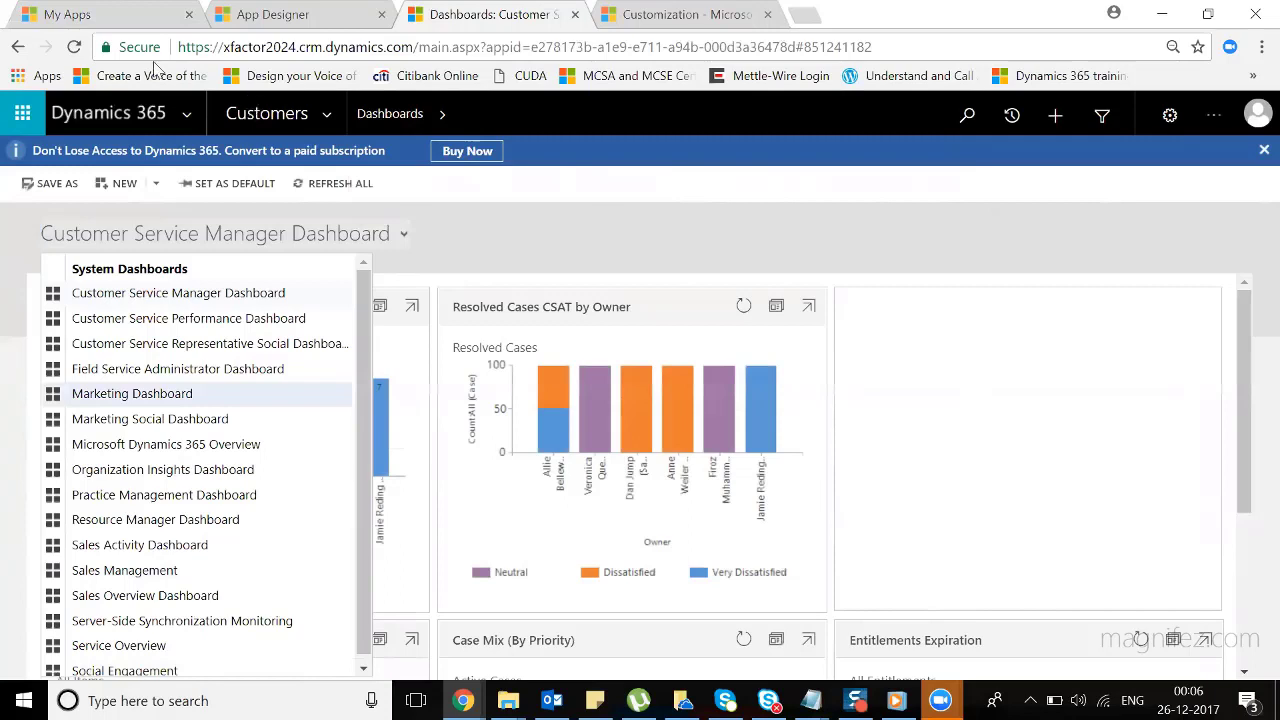
Return to the Customization page of the Dynamics 365 settings.
{"action": "key", "text": "ctrl+1"}
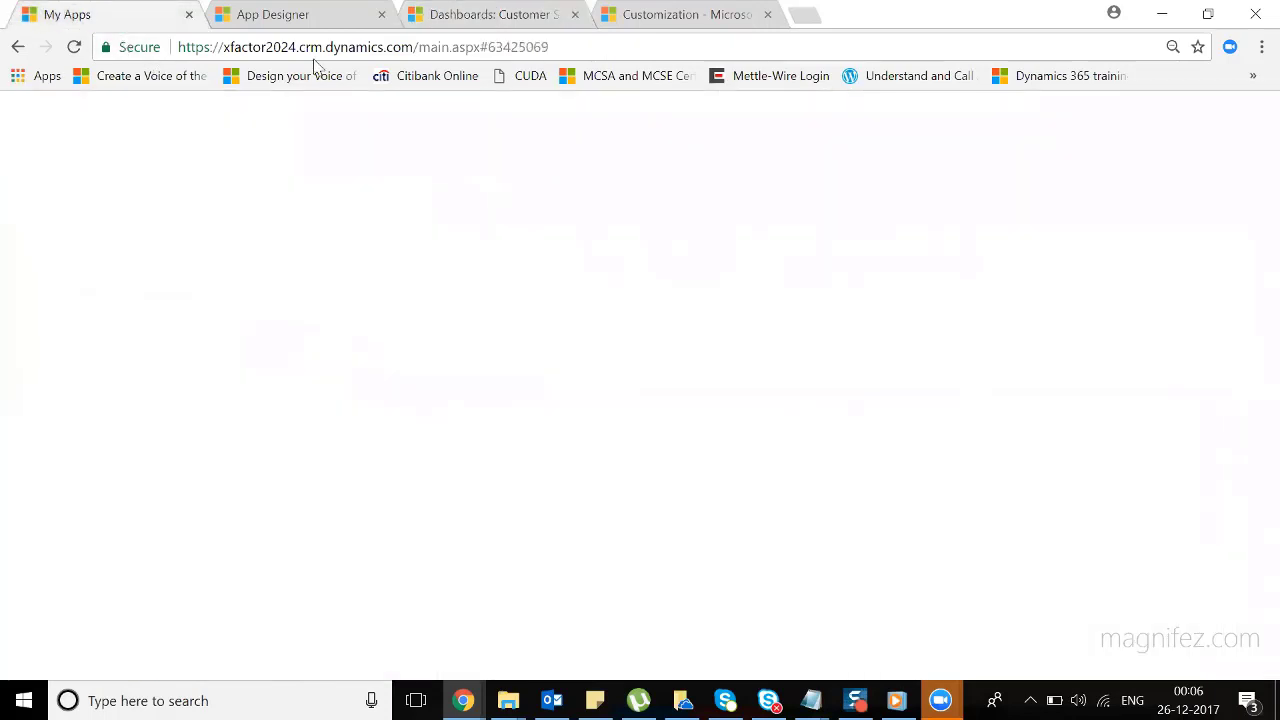
{"action": "left_click", "coordinate": [738, 21]}
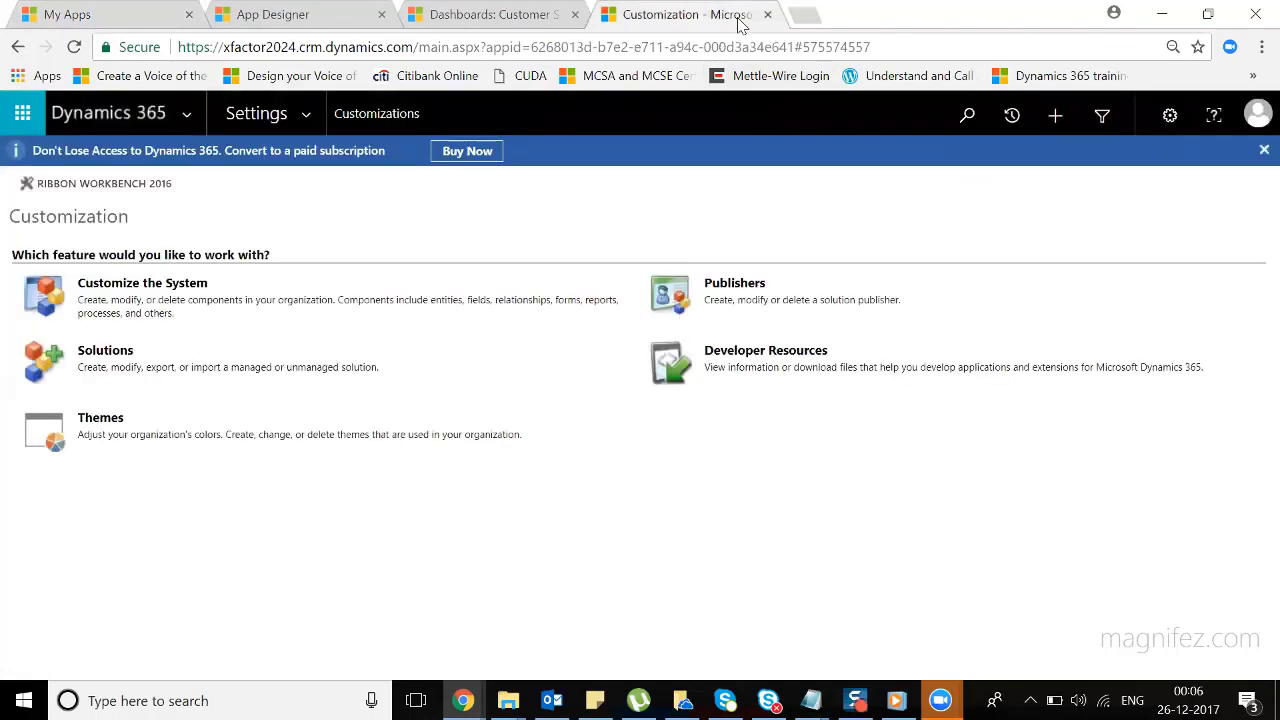
Open the default solution for customizing the system and review the apps listed among its components.
{"action": "left_click", "coordinate": [148, 285]}
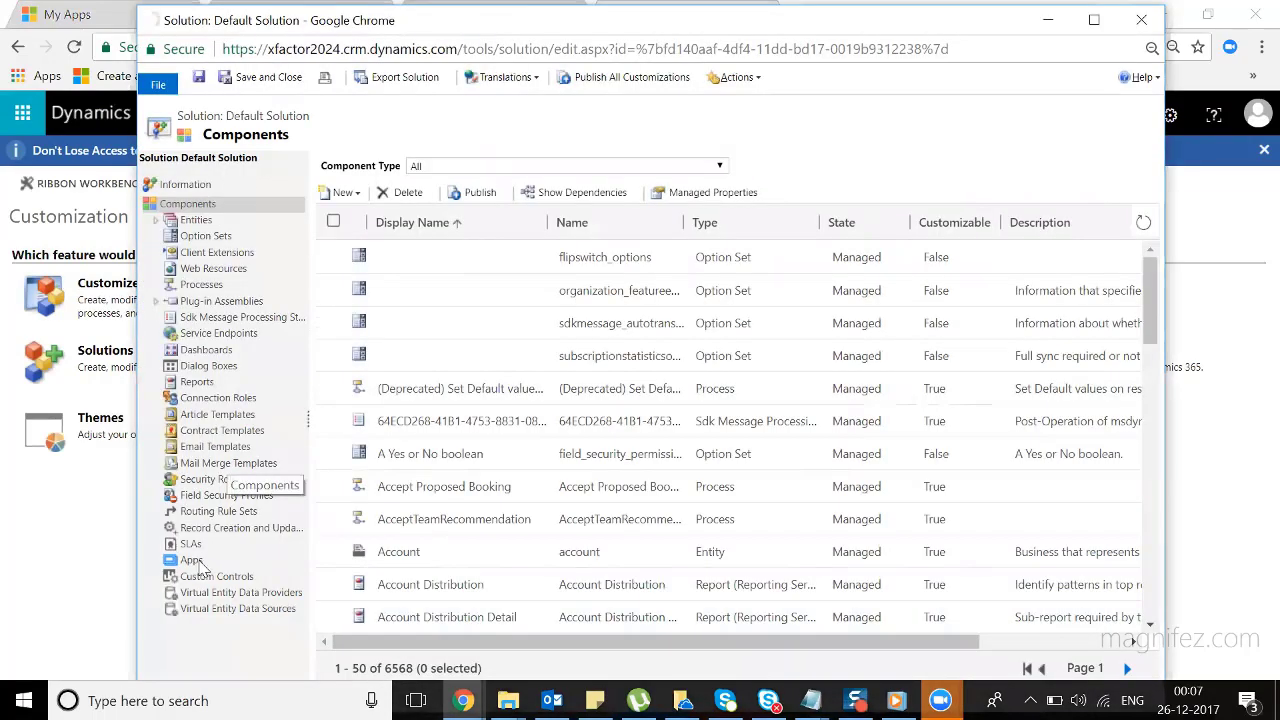
{"action": "left_click", "coordinate": [196, 562]}
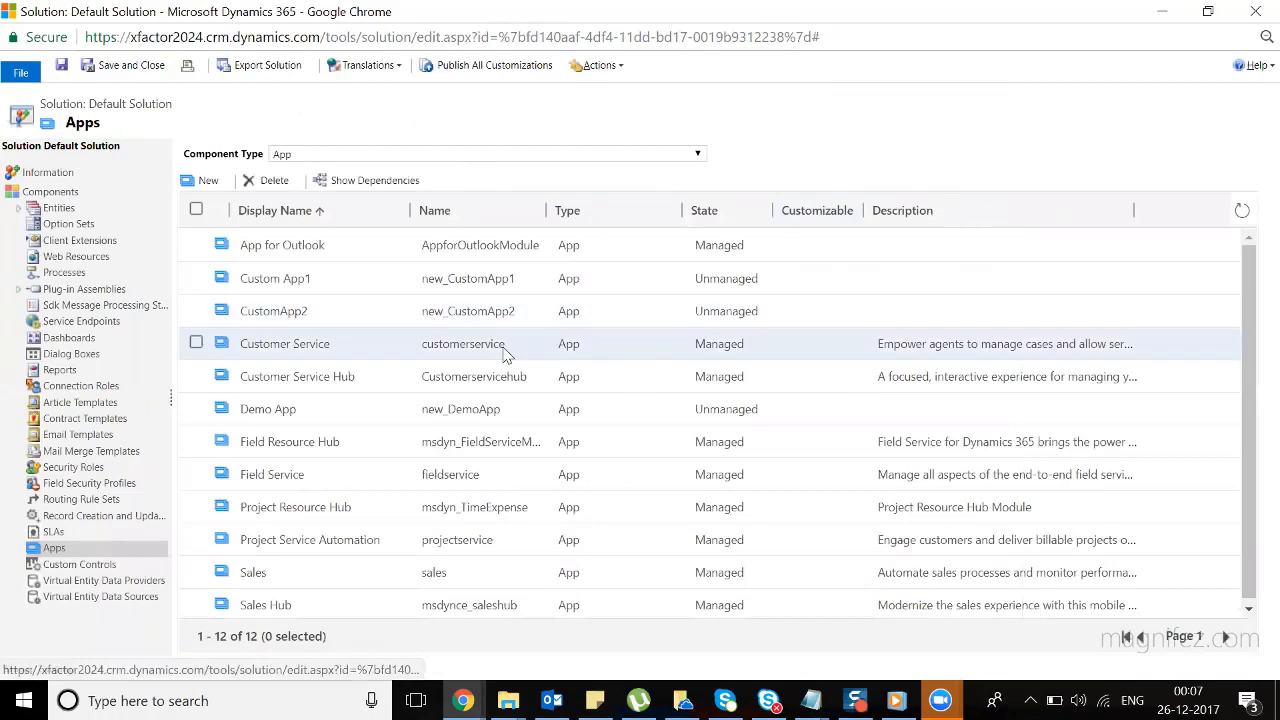
{"action": "scroll", "coordinate": [1252, 380], "scroll_direction": "down", "scroll_amount": 1}
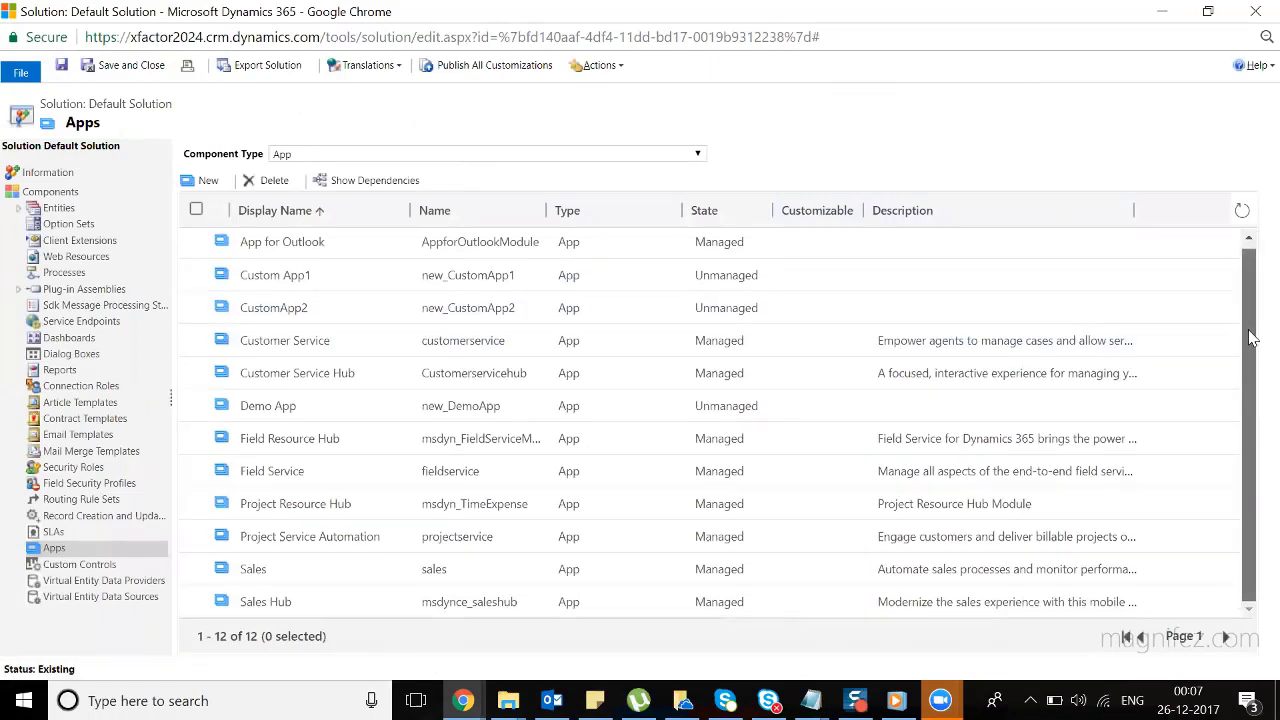
{"action": "scroll", "coordinate": [1252, 330], "scroll_direction": "up", "scroll_amount": 1}
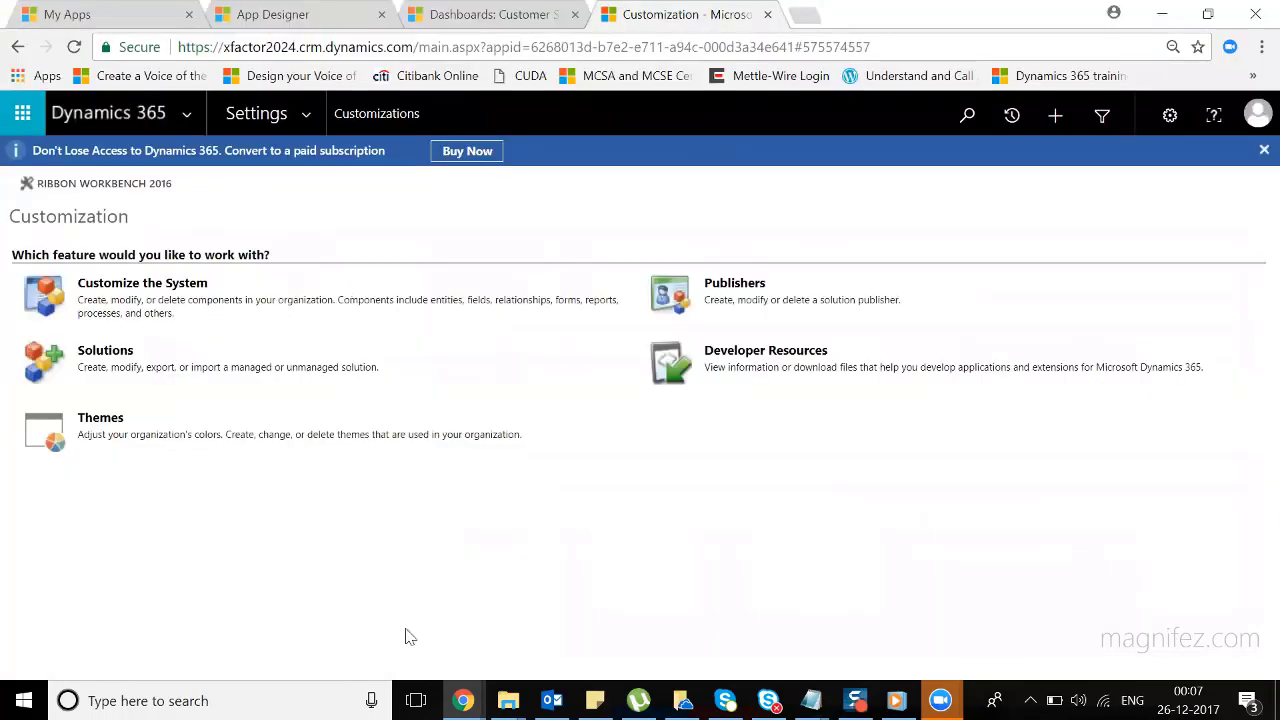
Return to the My Apps page and open role management for the published Demo App.
{"action": "key", "text": "ctrl+1"}
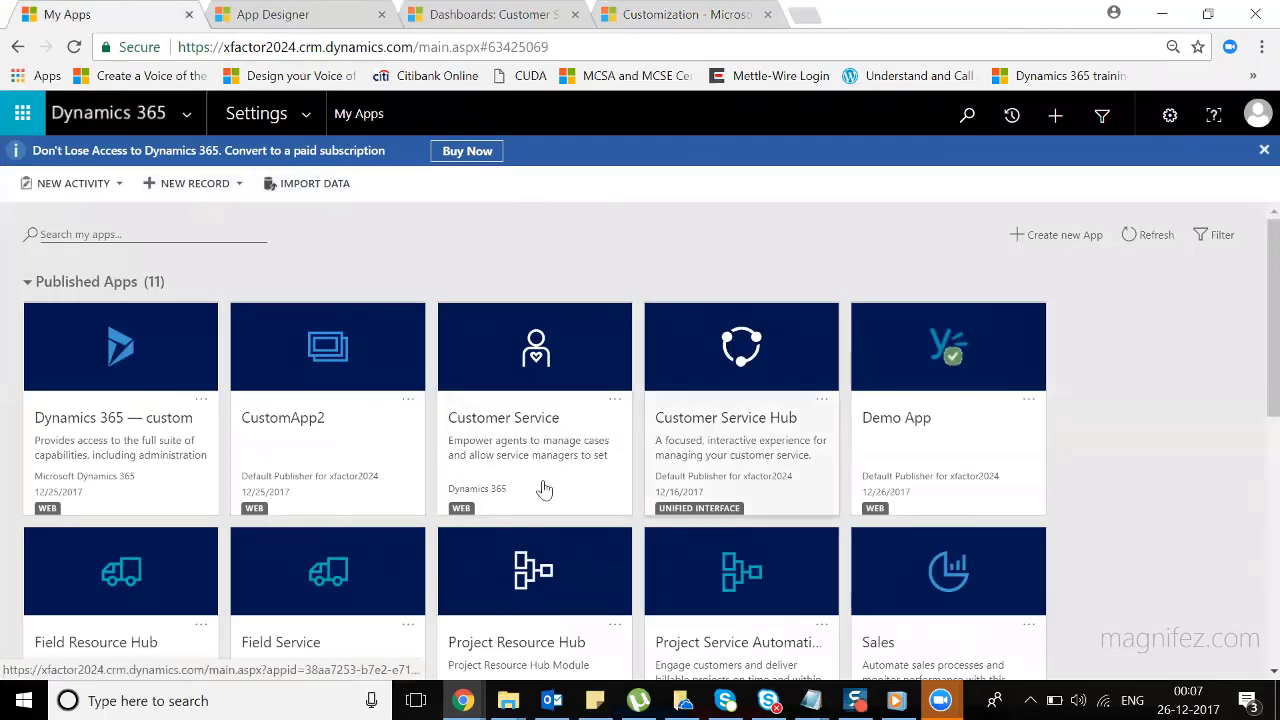
{"action": "scroll", "coordinate": [1249, 463], "scroll_direction": "down", "scroll_amount": 4}
{"action": "scroll", "coordinate": [1251, 300], "scroll_direction": "up", "scroll_amount": 4}
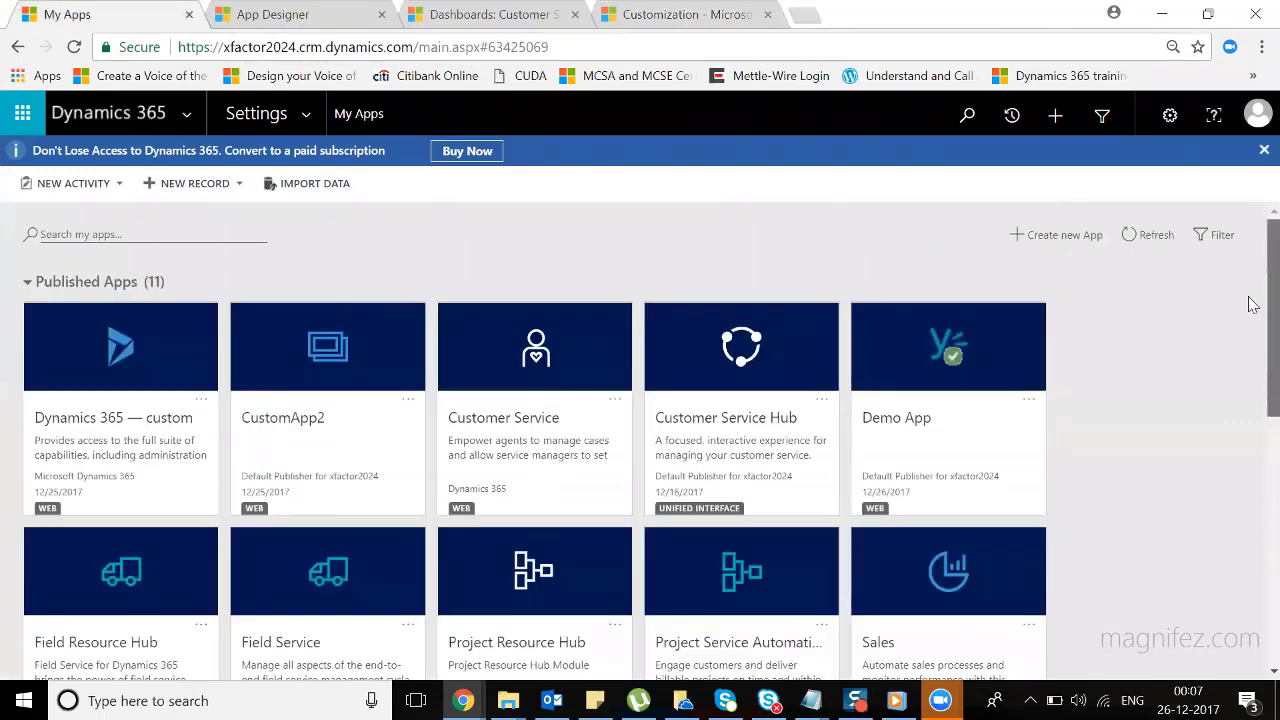
{"action": "scroll", "coordinate": [1251, 337], "scroll_direction": "down", "scroll_amount": 1}
{"action": "left_click", "coordinate": [1028, 331]}
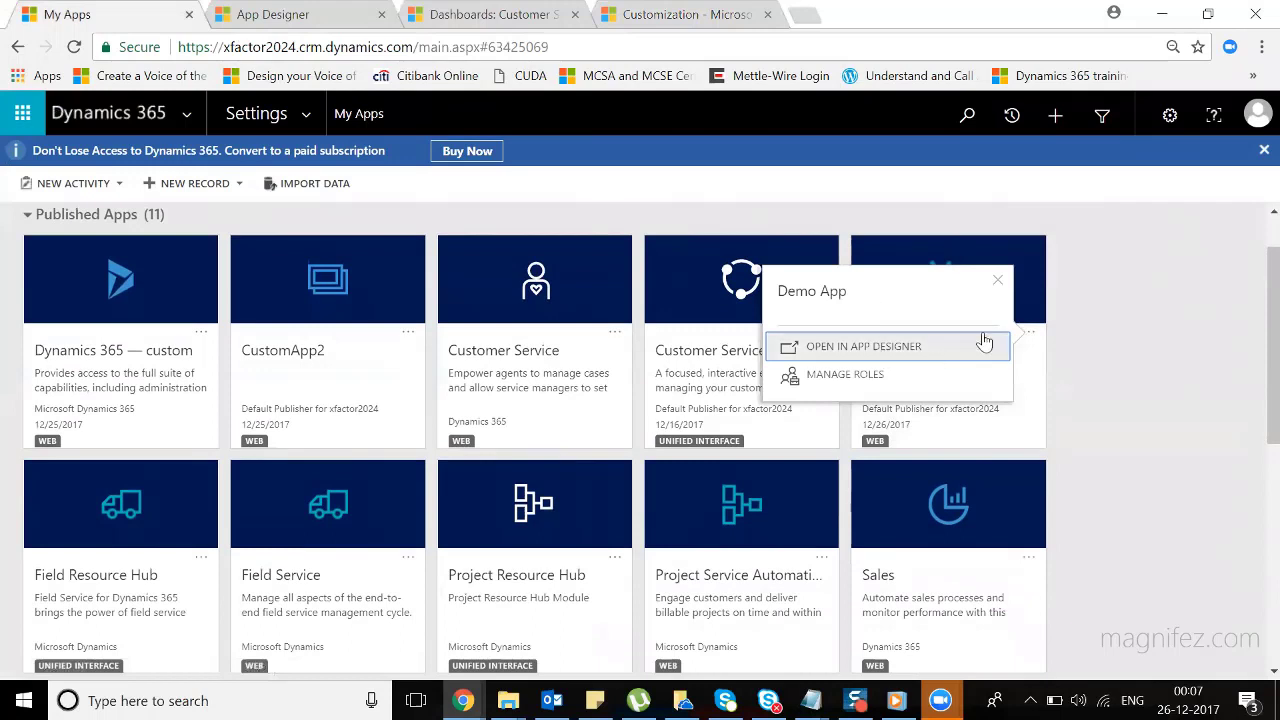
{"action": "left_click", "coordinate": [858, 385]}
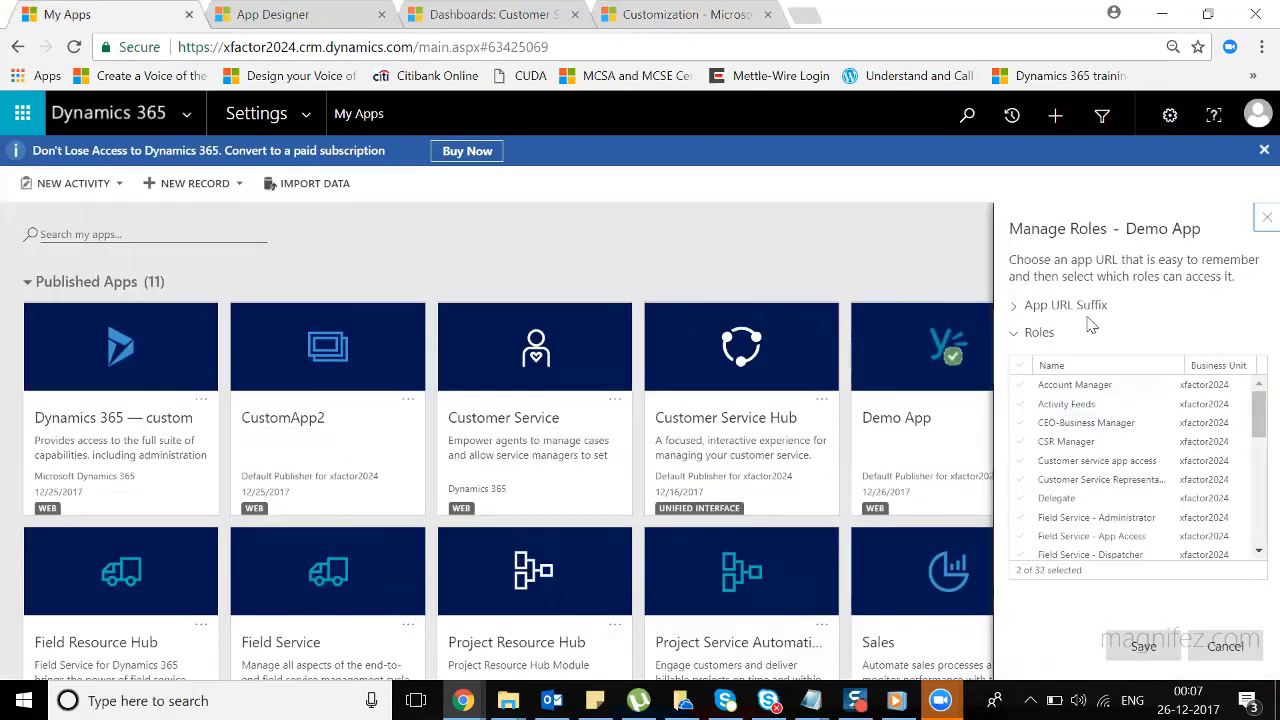
Grant the Account Manager, Activity Feeds, CEO-Business Manager and CSR Manager roles access to Demo App and save the role settings.
{"action": "left_click", "coordinate": [1020, 384]}
{"action": "left_click", "coordinate": [1020, 404]}
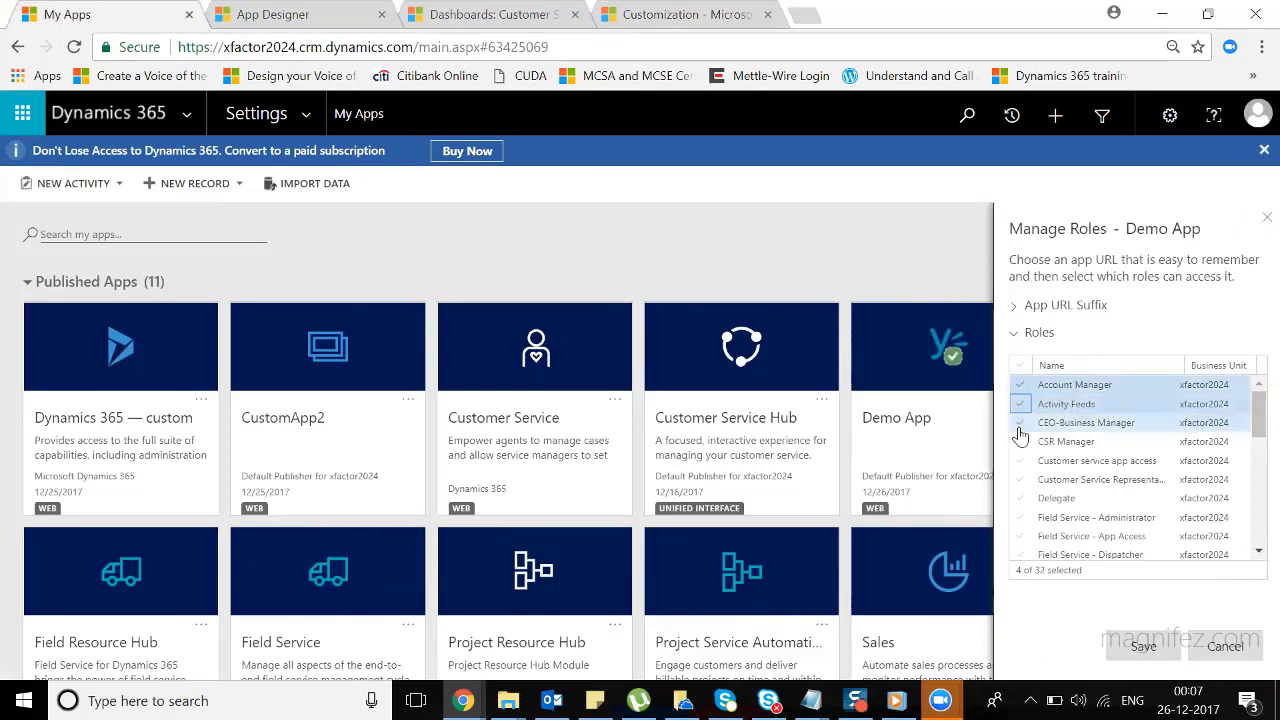
{"action": "left_click", "coordinate": [1020, 422]}
{"action": "left_click", "coordinate": [1020, 441]}
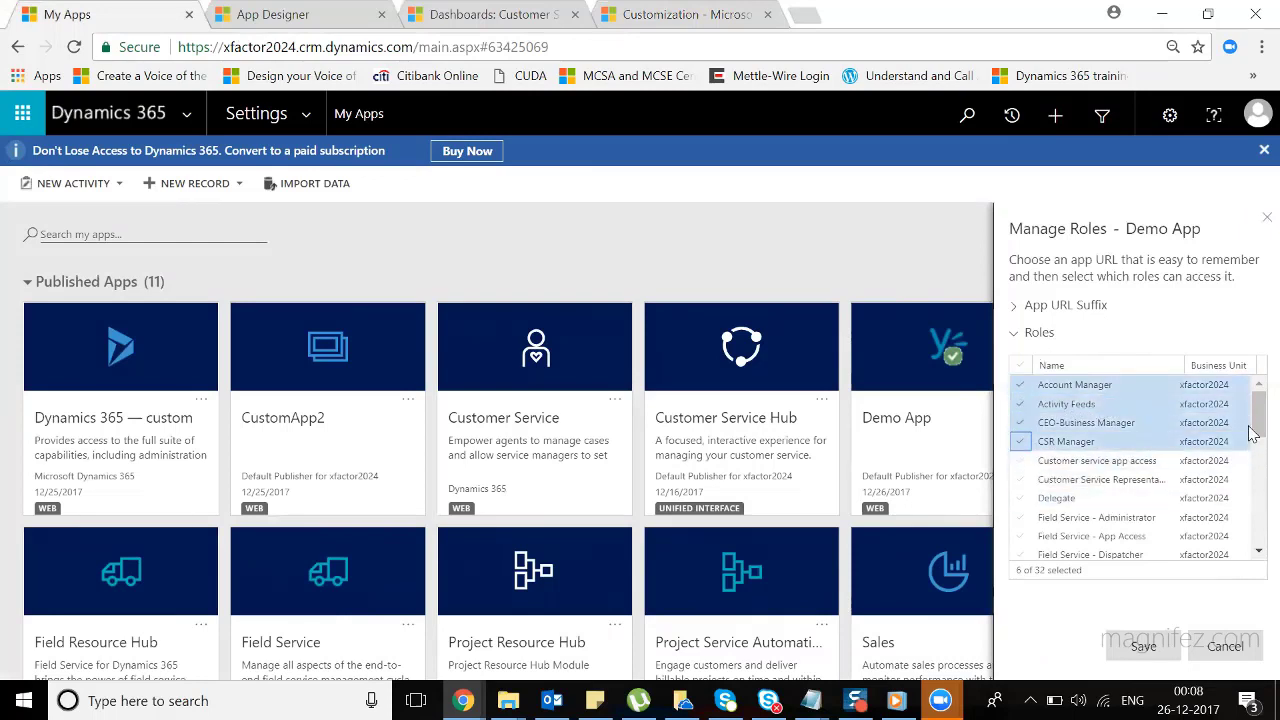
{"action": "left_click_drag", "start_coordinate": [1253, 432], "coordinate": [1254, 385]}
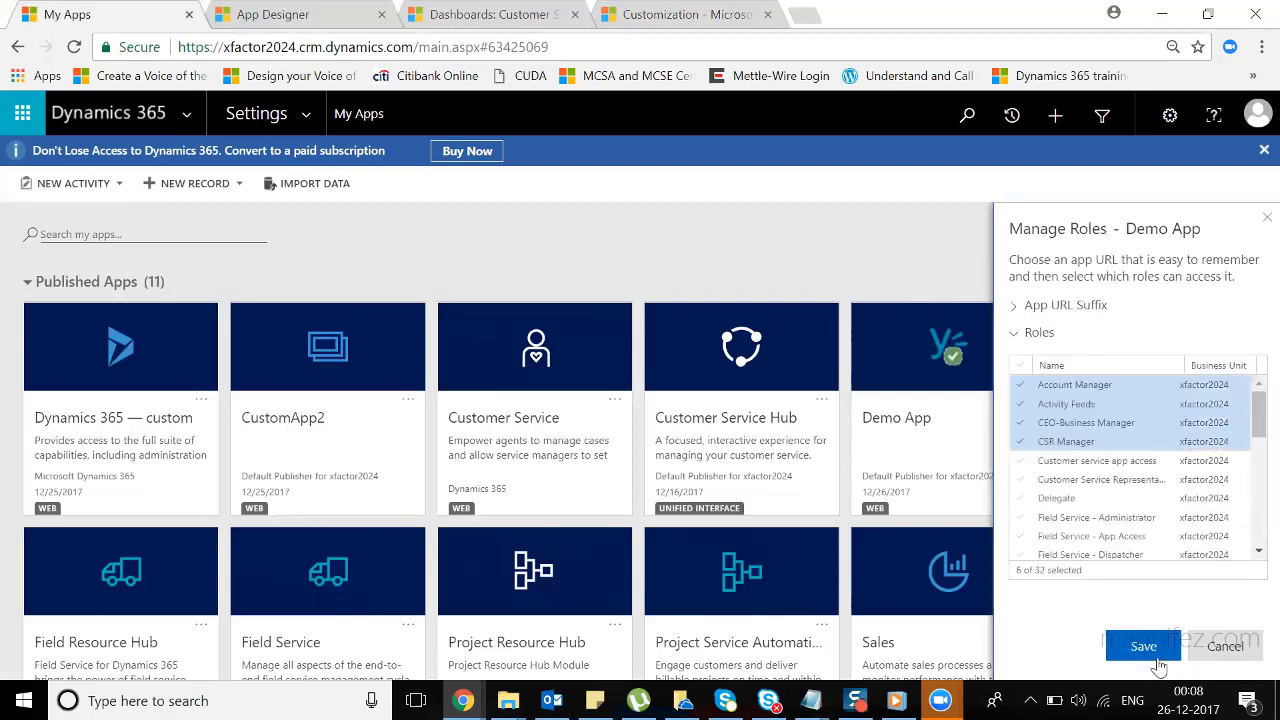
{"action": "left_click", "coordinate": [1105, 625]}
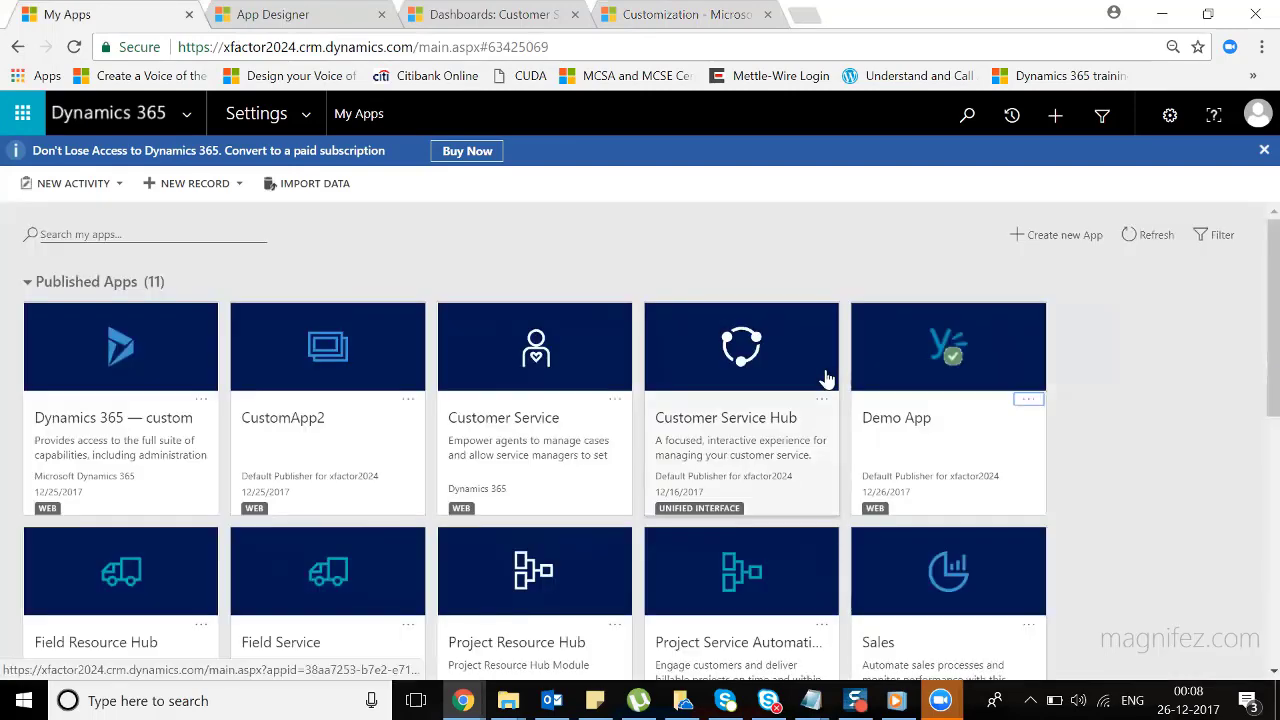
Switch to the Sales area's dashboards through the list of available apps and dismiss the error report dialog.
{"action": "left_click", "coordinate": [190, 114]}
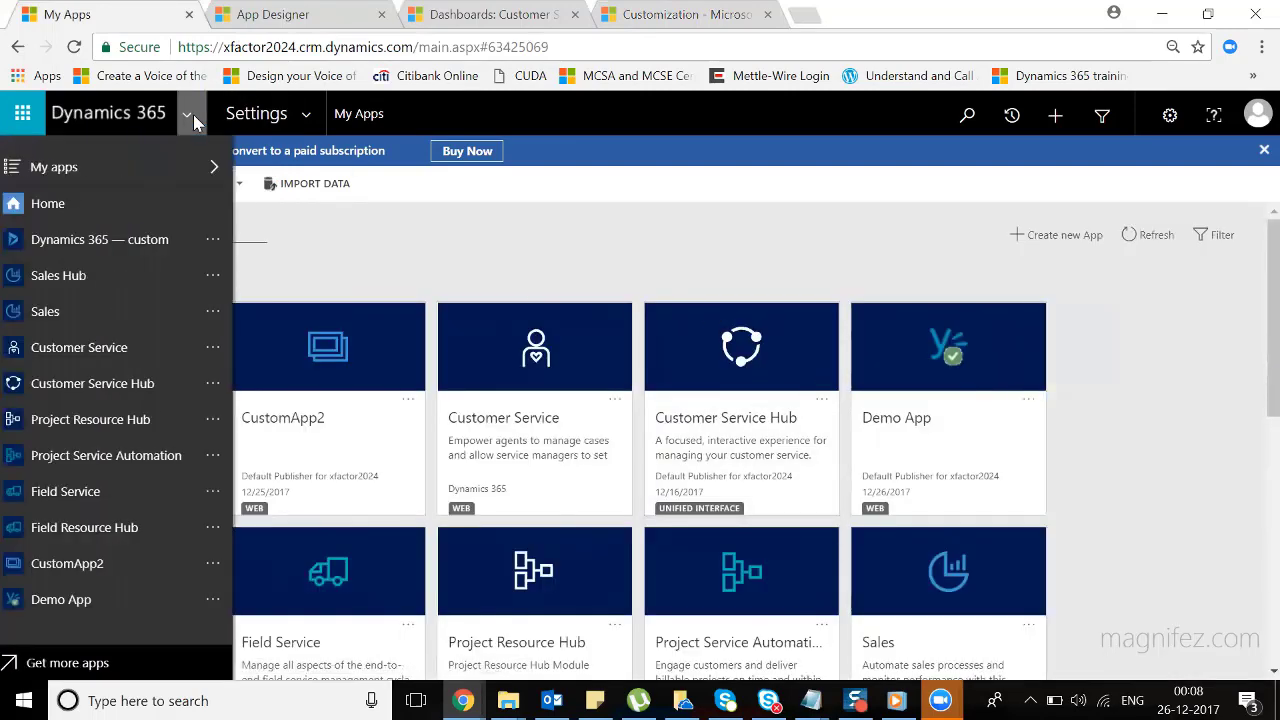
{"action": "left_click", "coordinate": [205, 315]}
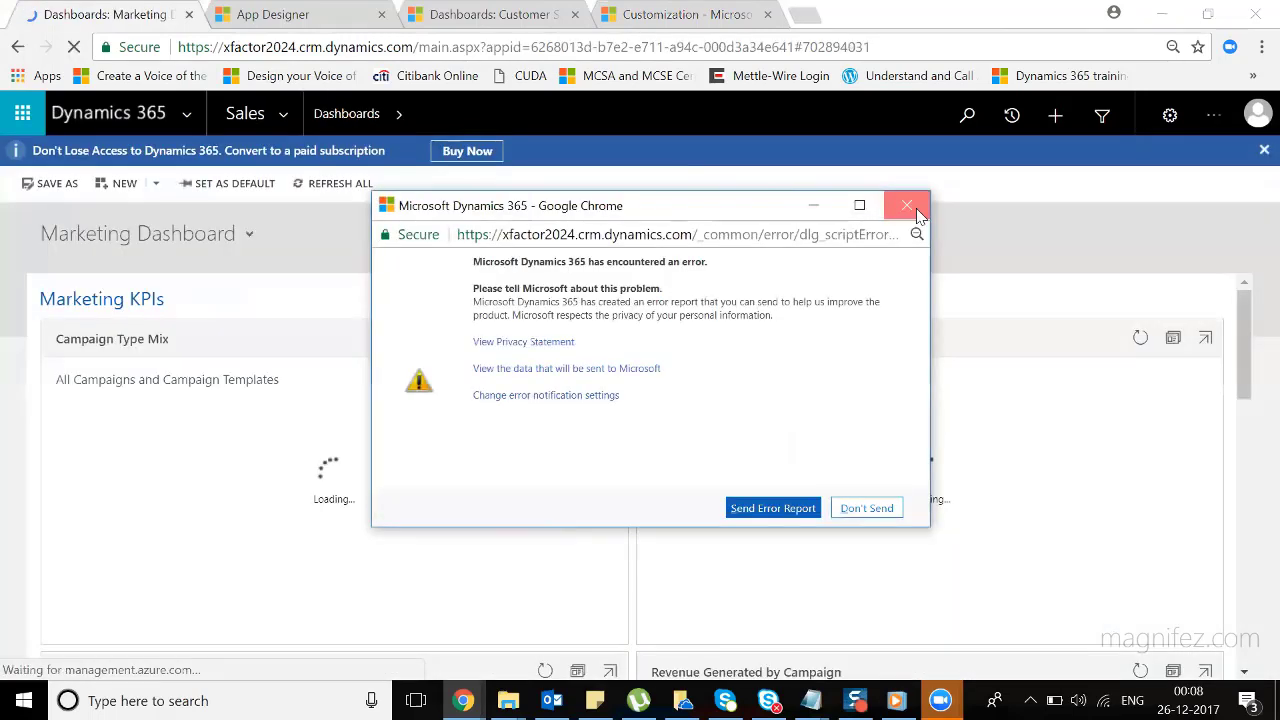
{"action": "left_click", "coordinate": [914, 208]}
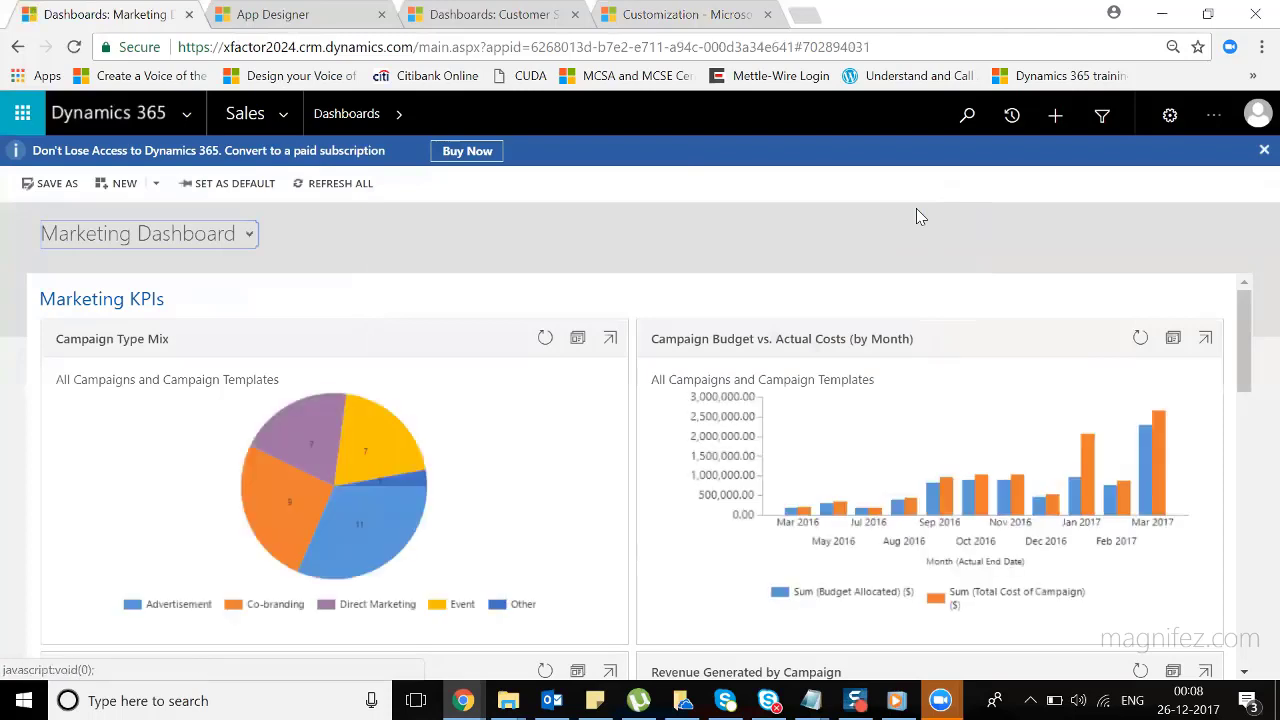